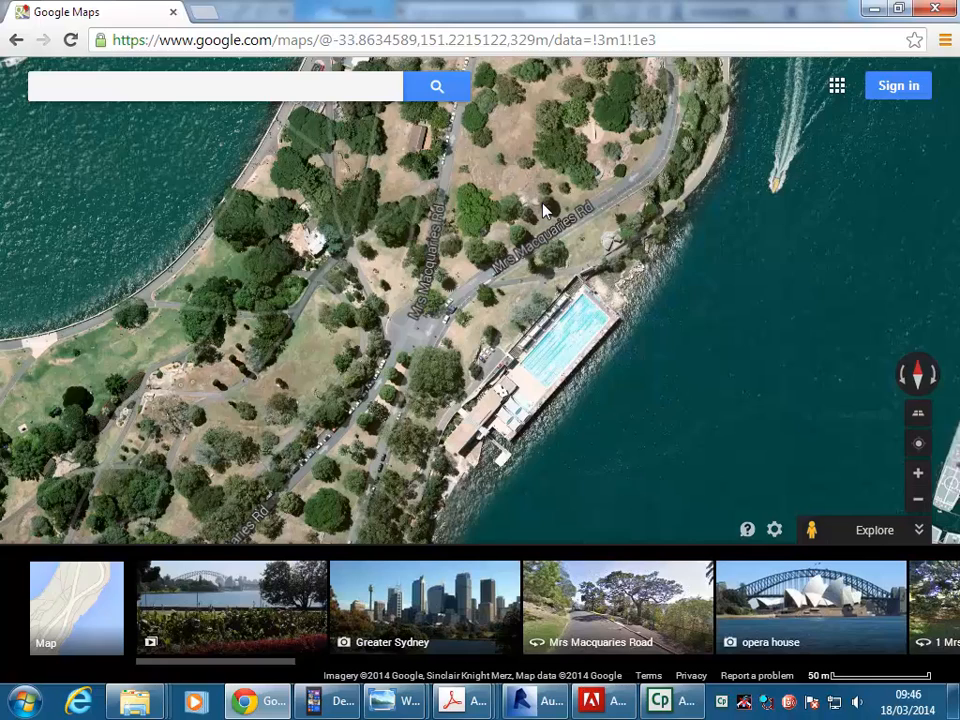
Step: Frame the harbourside pool and its adjoining buildings closely in the satellite map, dismissing the Pegman and place cards
left_click_drag(574, 388, 587, 326)
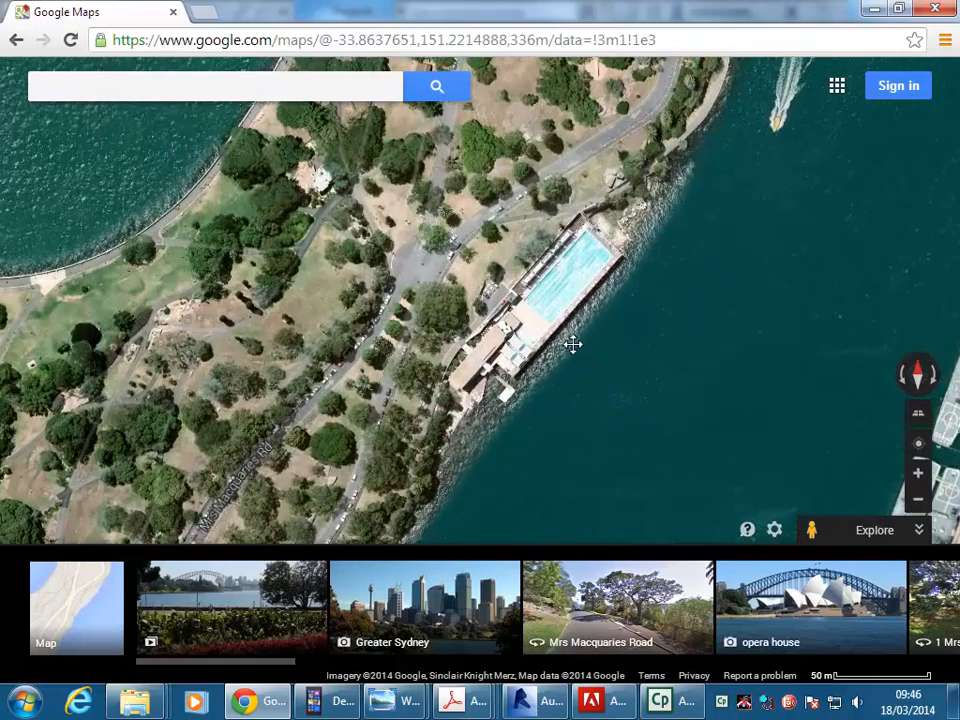
left_click_drag(573, 344, 594, 339)
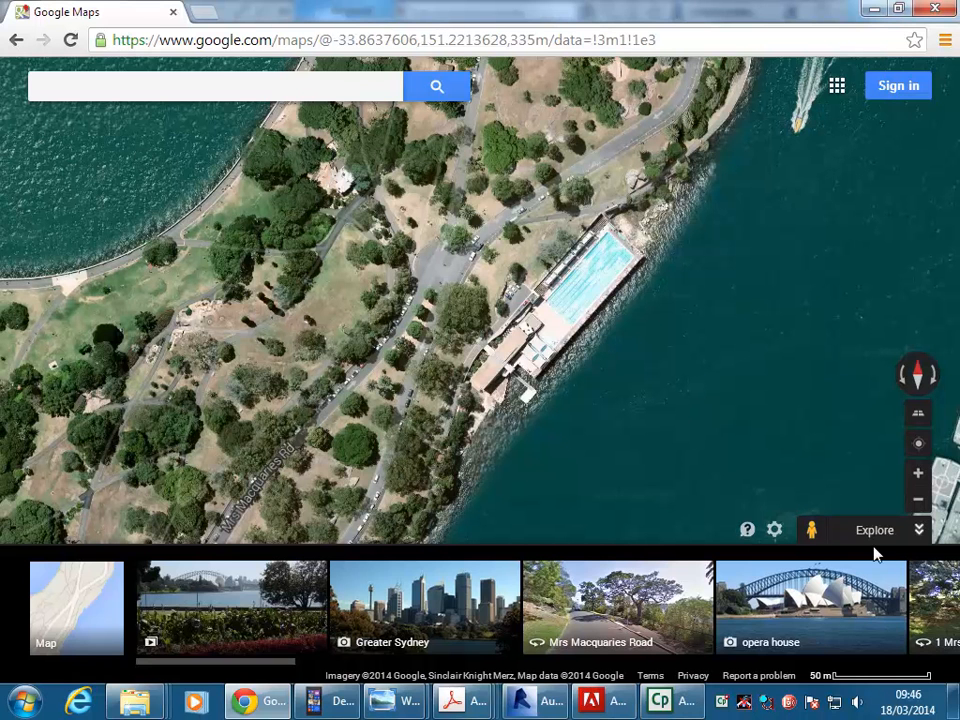
left_click(806, 530)
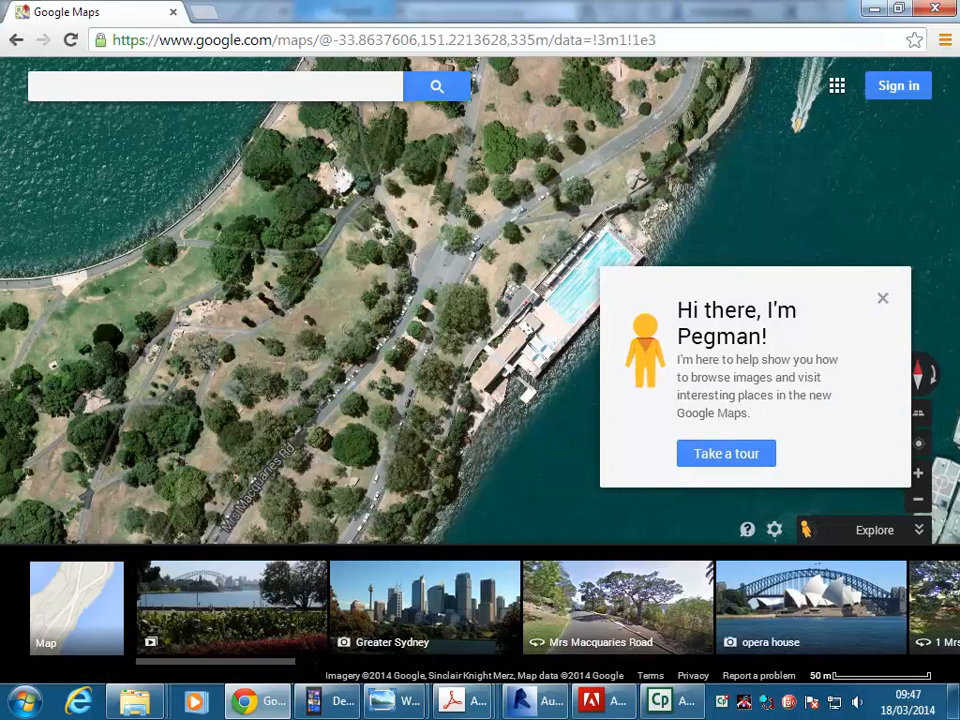
left_click(883, 298)
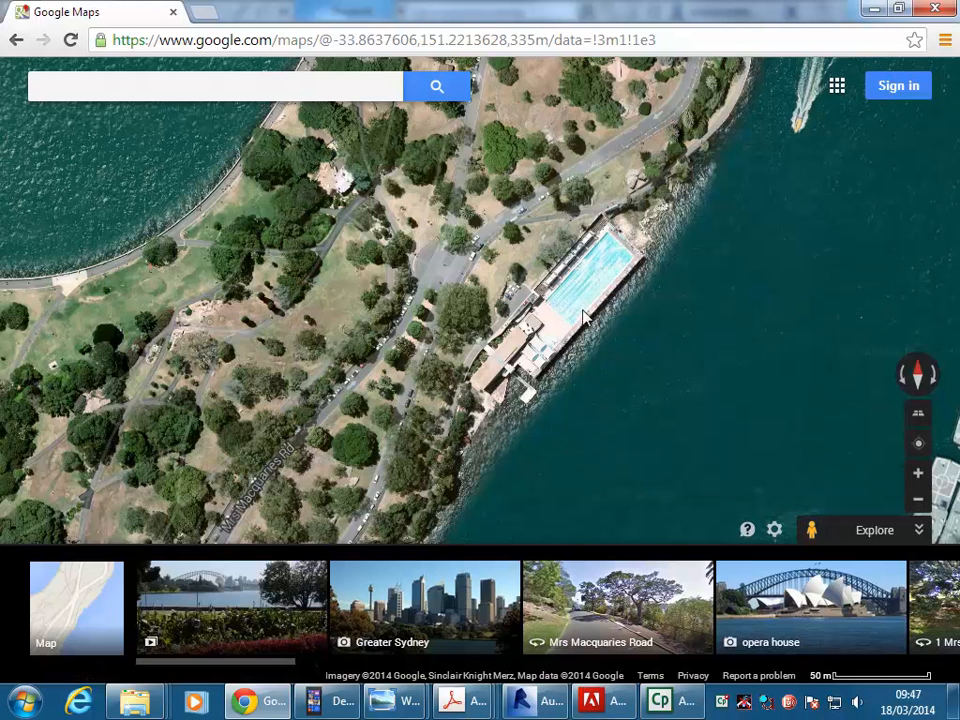
left_click(590, 368)
scroll(590, 368, "up", 1)
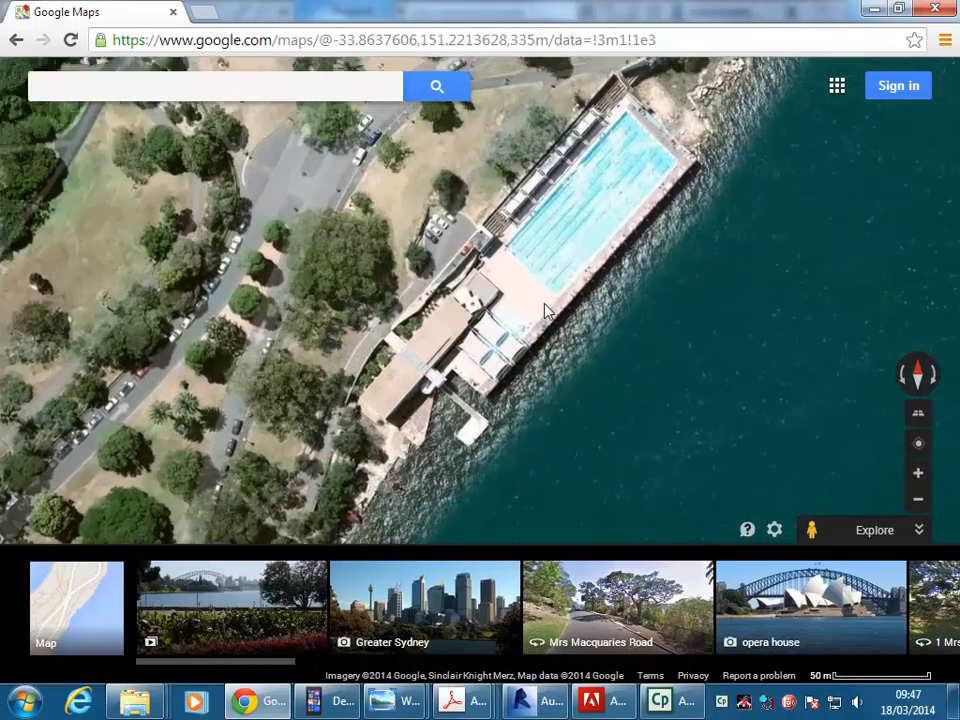
scroll(626, 345, "down", 1)
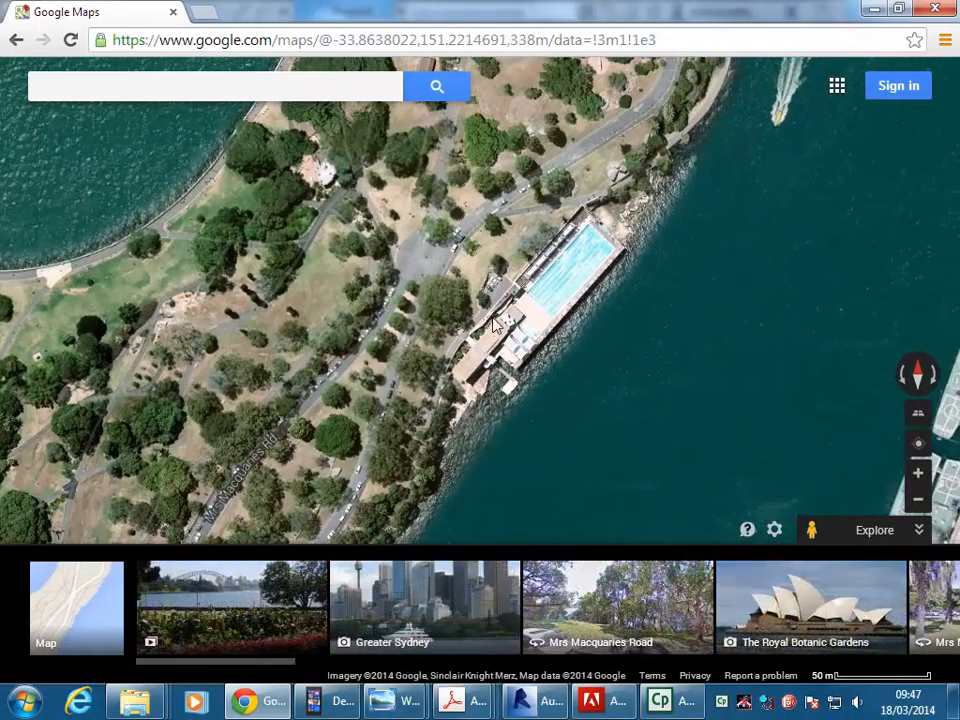
left_click_drag(584, 348, 590, 329)
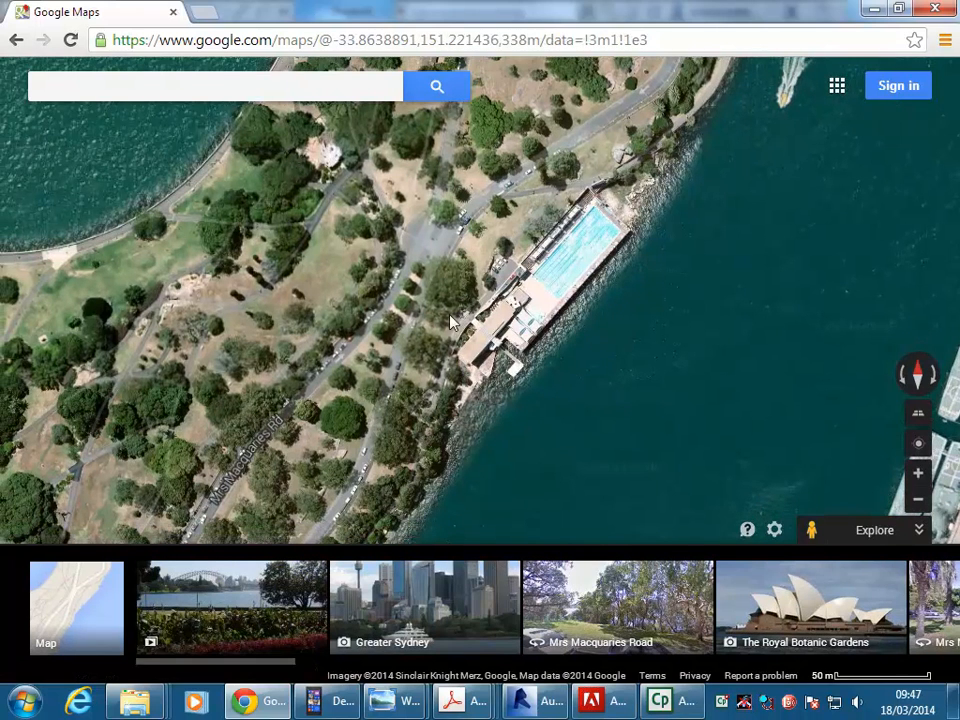
left_click(586, 378)
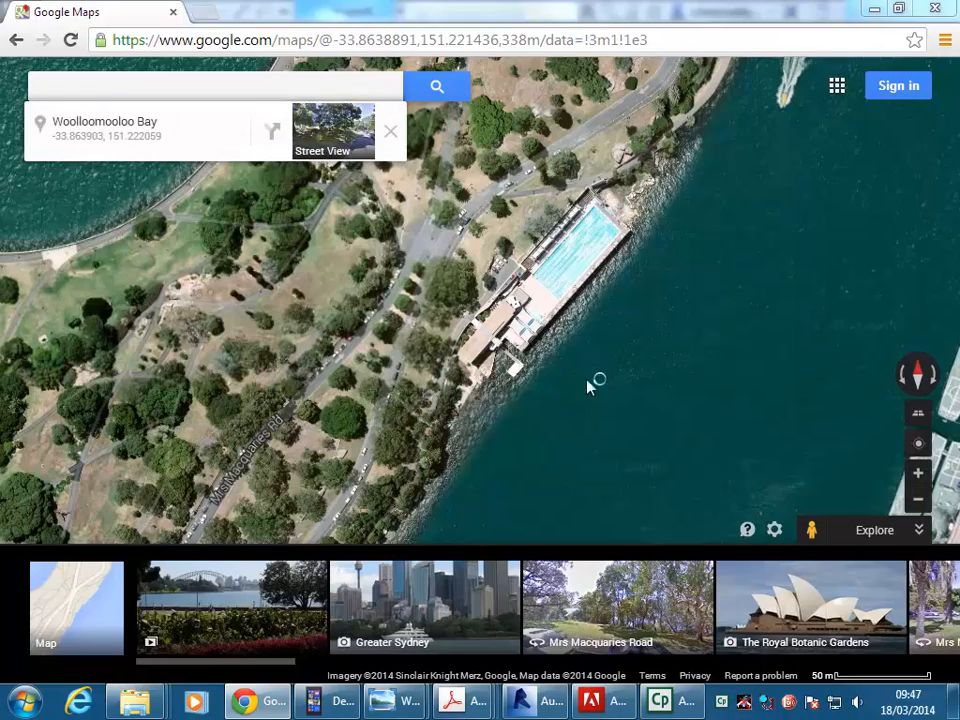
left_click(391, 132)
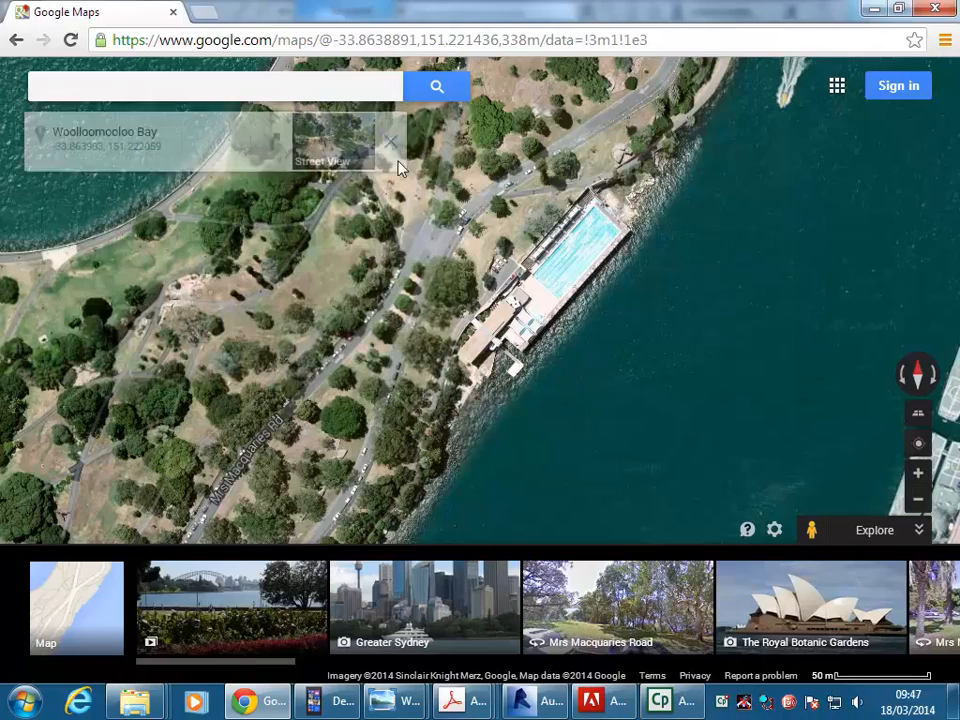
scroll(487, 255, "up", 2)
left_click_drag(690, 420, 619, 362)
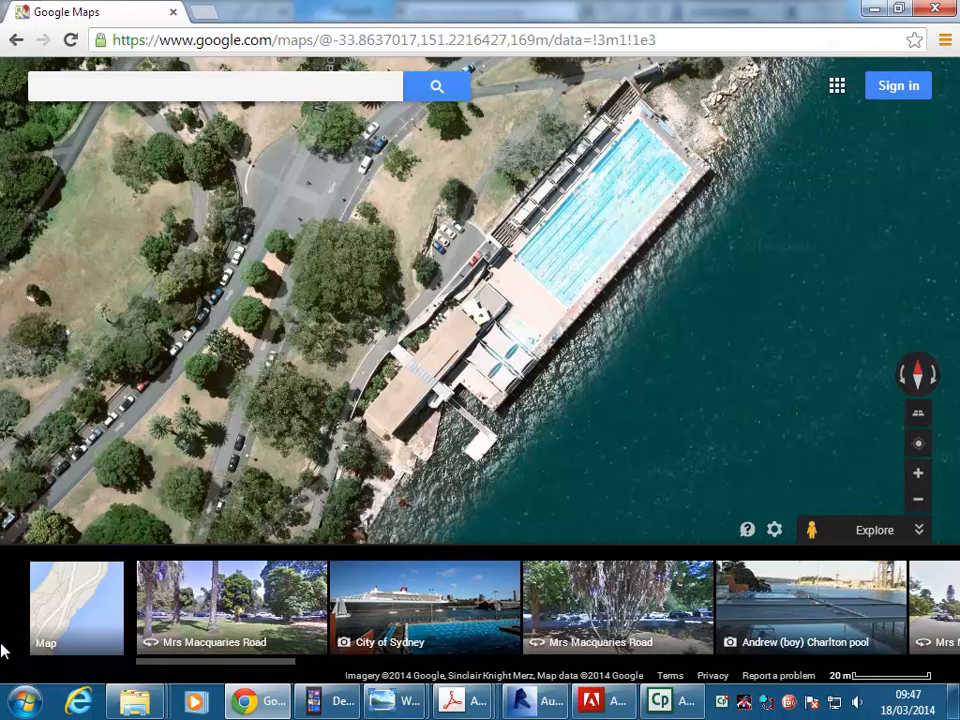
Step: Open Paint at full-screen size and paste the captured screenshot of the satellite map
left_click(25, 700)
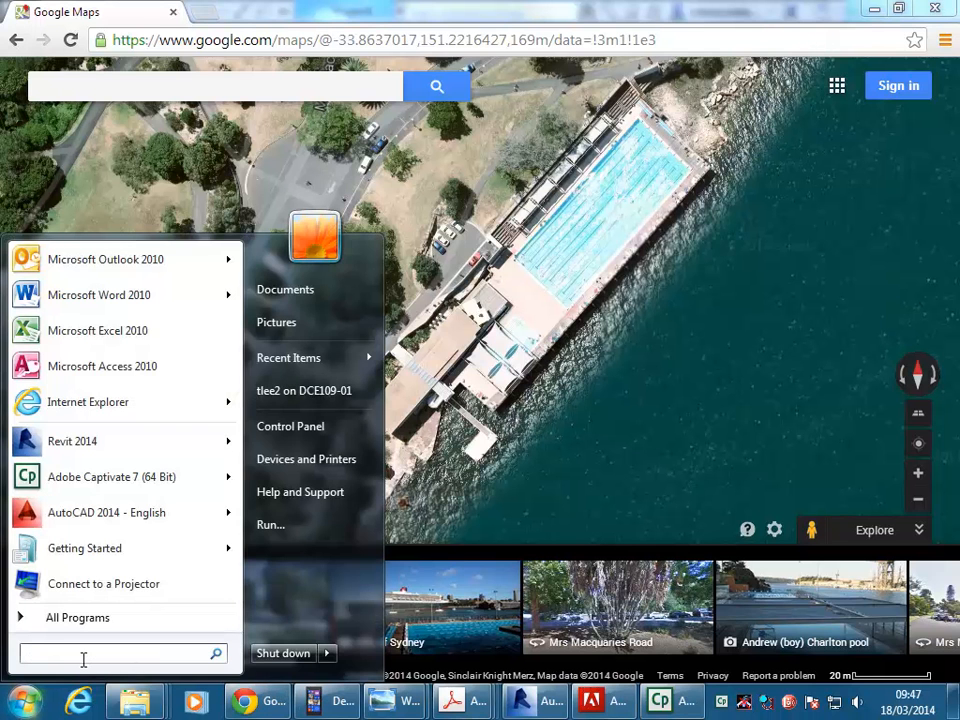
type("paint")
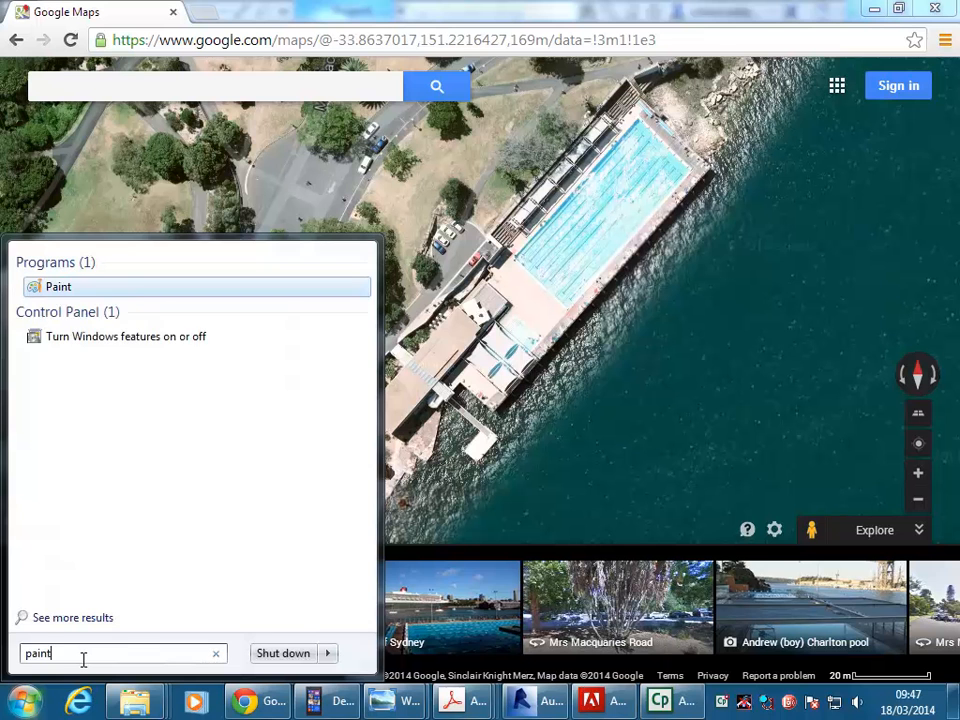
left_click(60, 289)
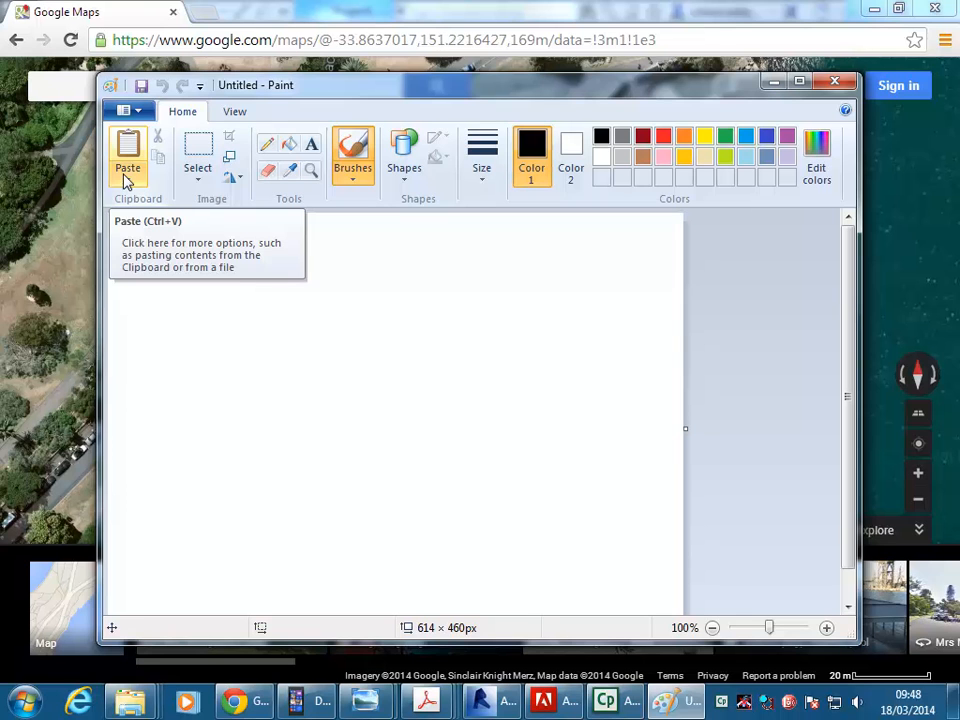
left_click(800, 84)
left_click(30, 72)
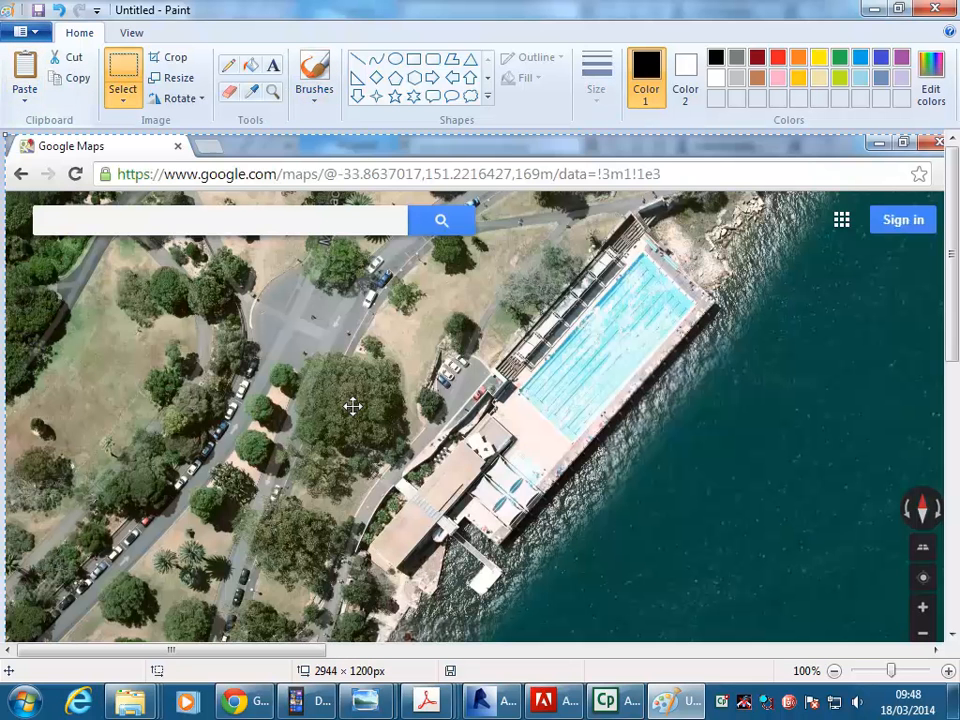
Step: Crop the pasted screenshot to the map page area, about 1015 × 657 px, excluding the browser header, taskbar and second monitor
left_click(834, 671)
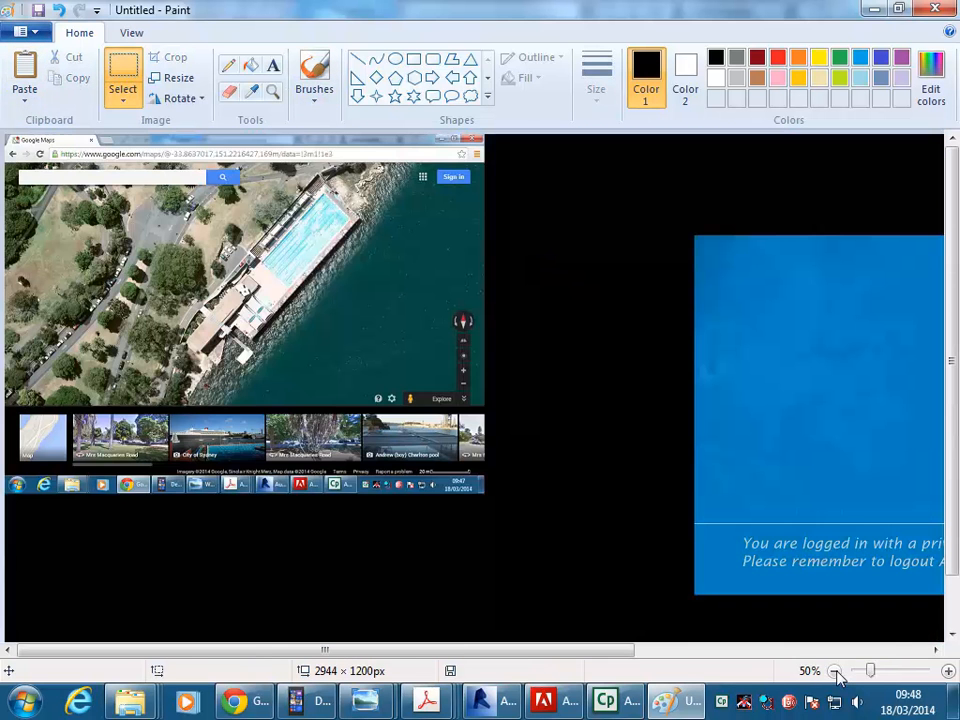
mouse_move(872, 671)
left_mouse_down()
mouse_move(880, 671)
mouse_move(862, 672)
mouse_move(902, 673)
mouse_move(872, 677)
left_mouse_up()
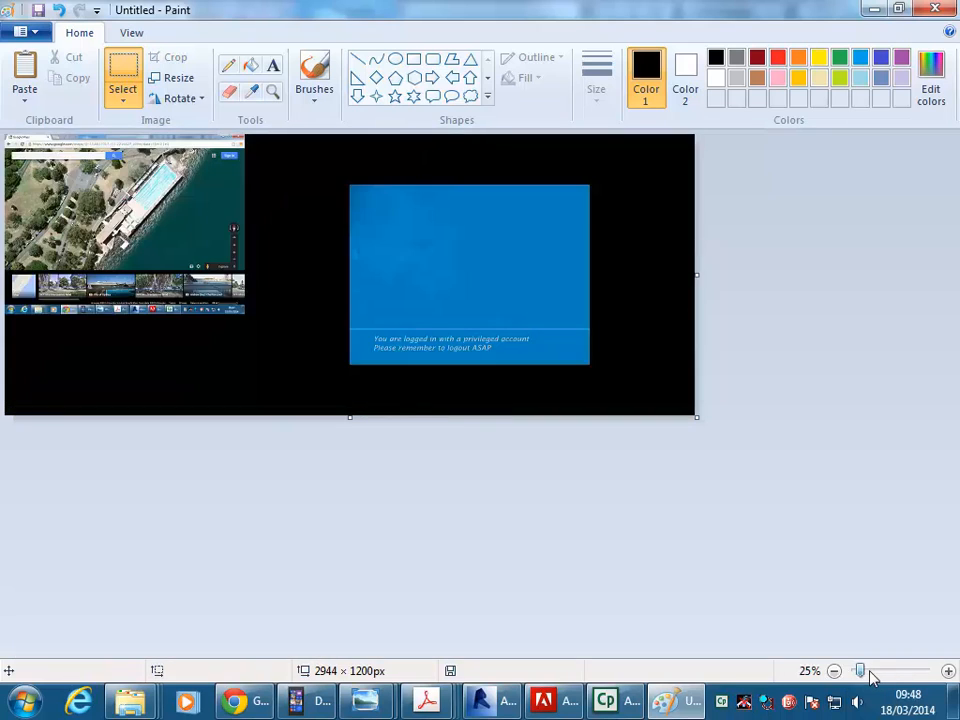
mouse_move(871, 678)
left_mouse_down()
mouse_move(900, 676)
mouse_move(870, 672)
left_mouse_up()
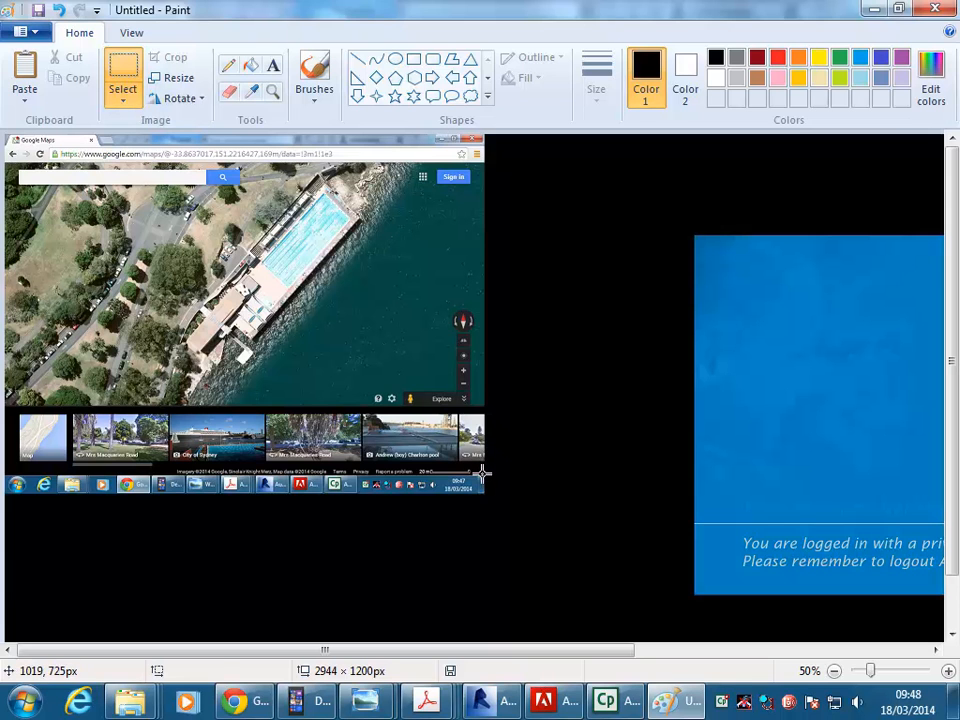
left_click_drag(482, 473, 6, 166)
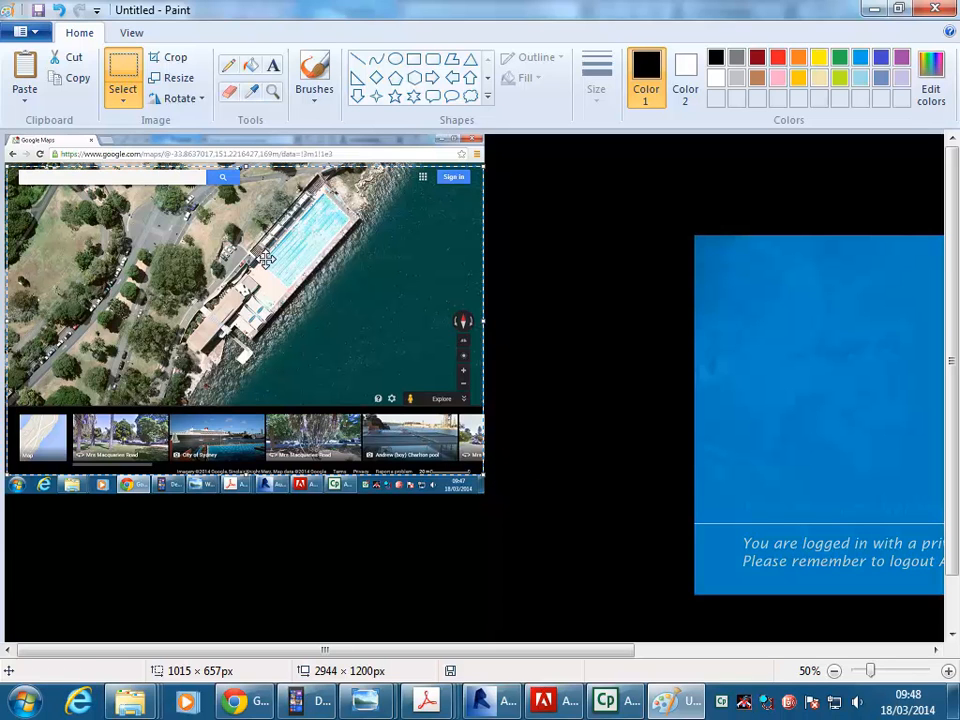
left_click(176, 62)
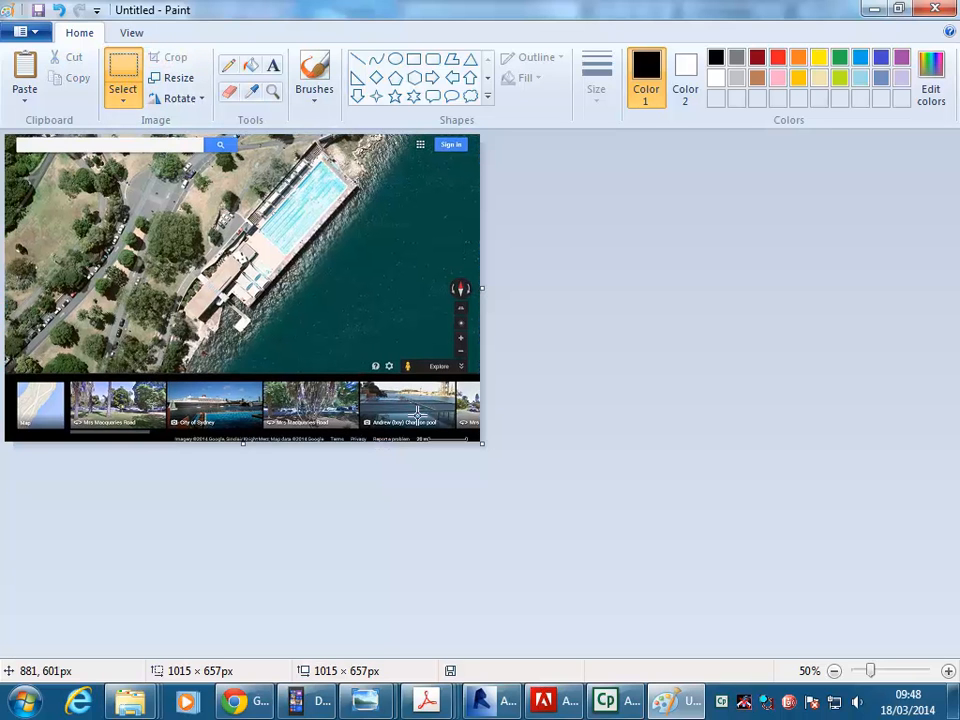
Step: Start saving the cropped picture as a PNG in StudentResources > EDU_DC_InteriorDesign > CAD 2 > Existing Drawings & Photos
left_click(24, 32)
left_click(42, 190)
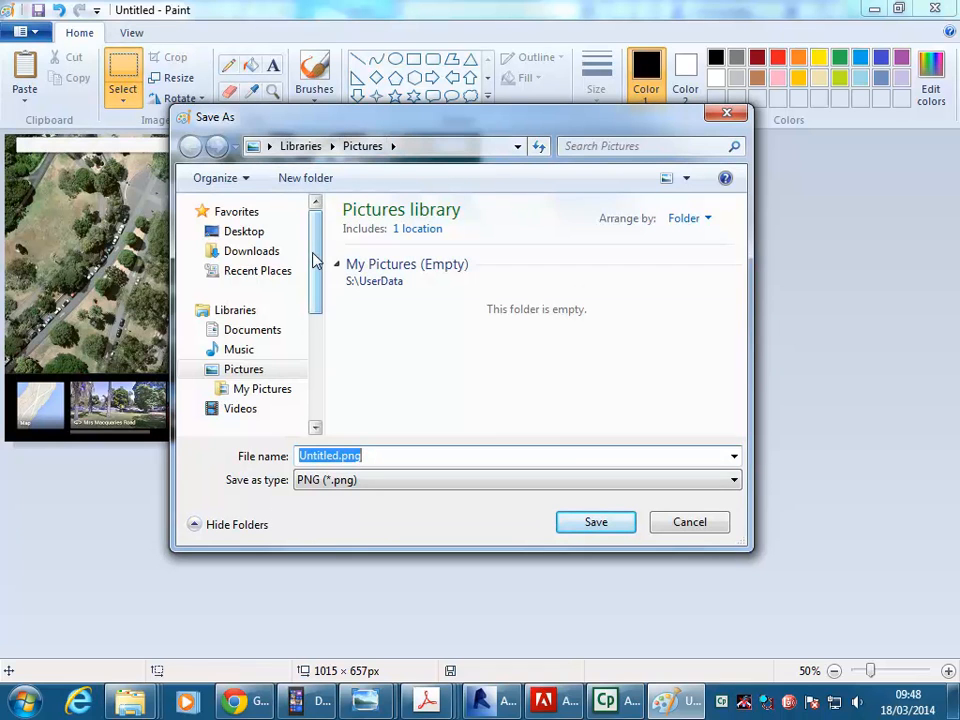
scroll(315, 250, "down", 2)
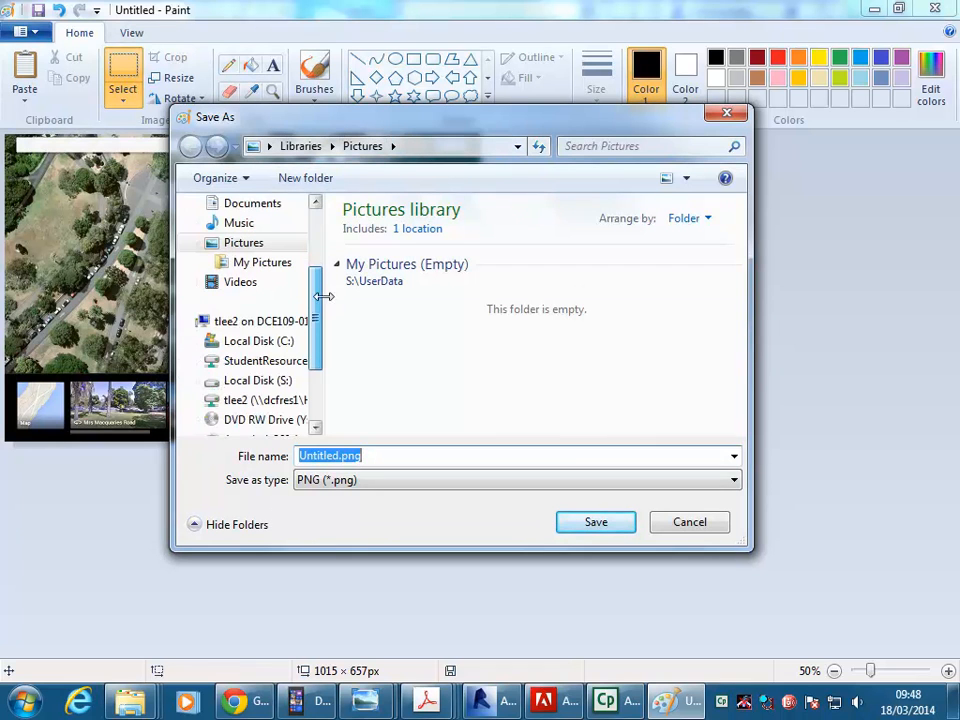
left_click(290, 361)
left_click(427, 390)
double_click(418, 370)
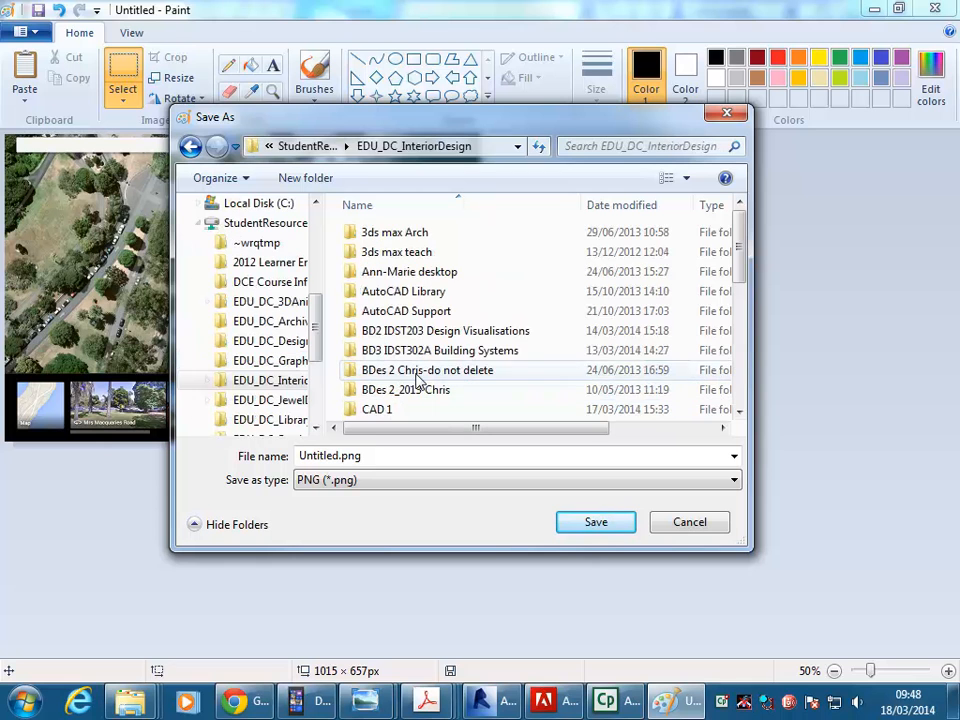
left_click_drag(743, 545, 862, 604)
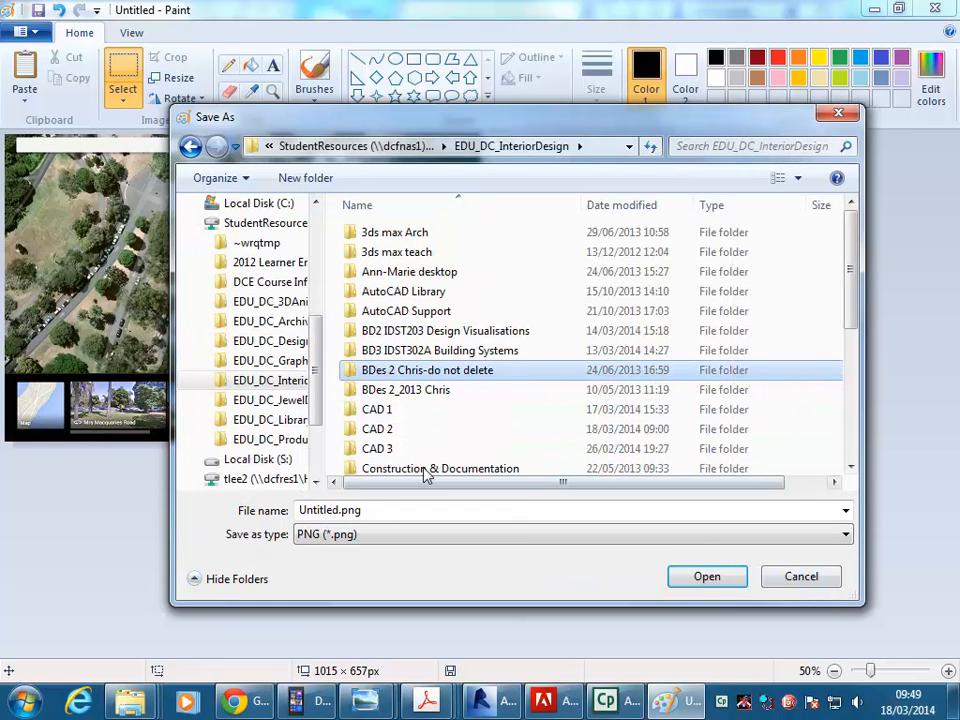
double_click(388, 436)
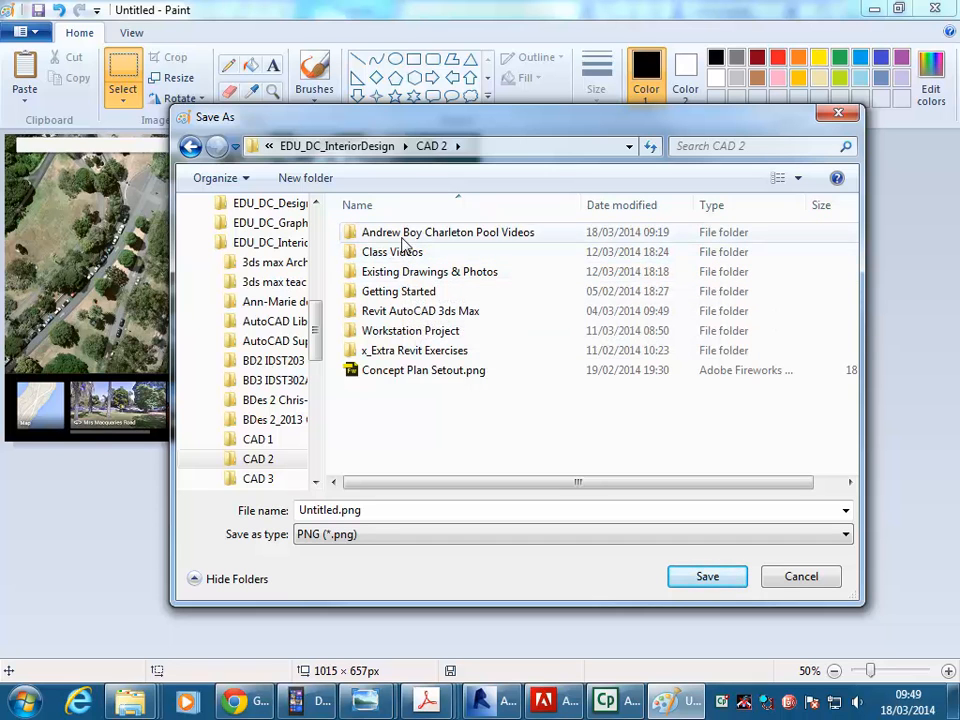
double_click(401, 274)
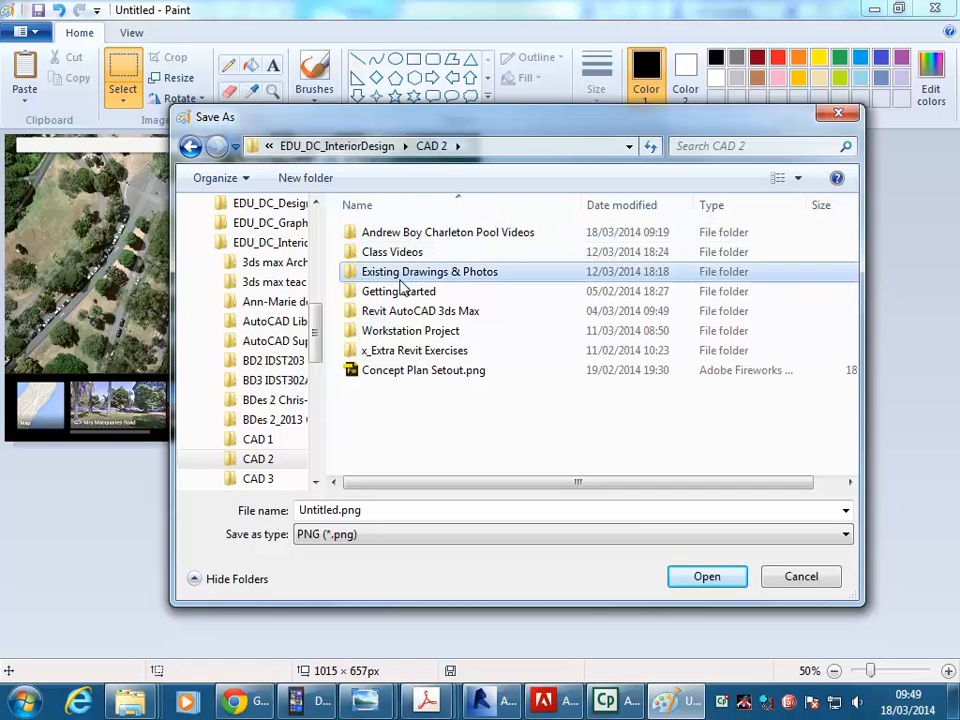
Step: Name the PNG "Cropped Google Satellite" and save it
double_click(378, 509)
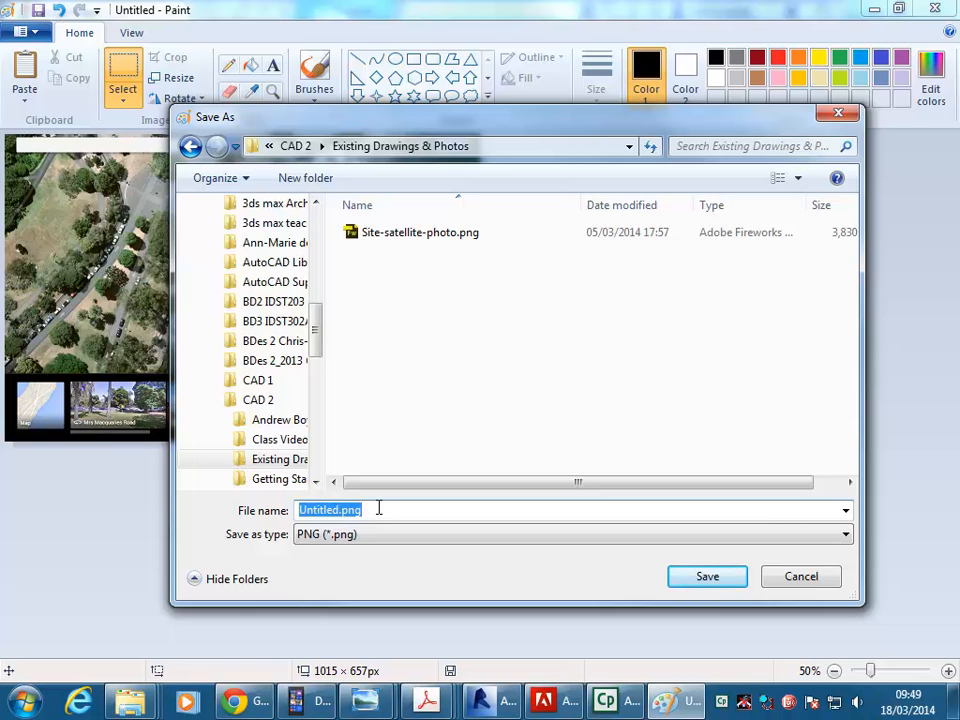
type("Cropped Google Satellite")
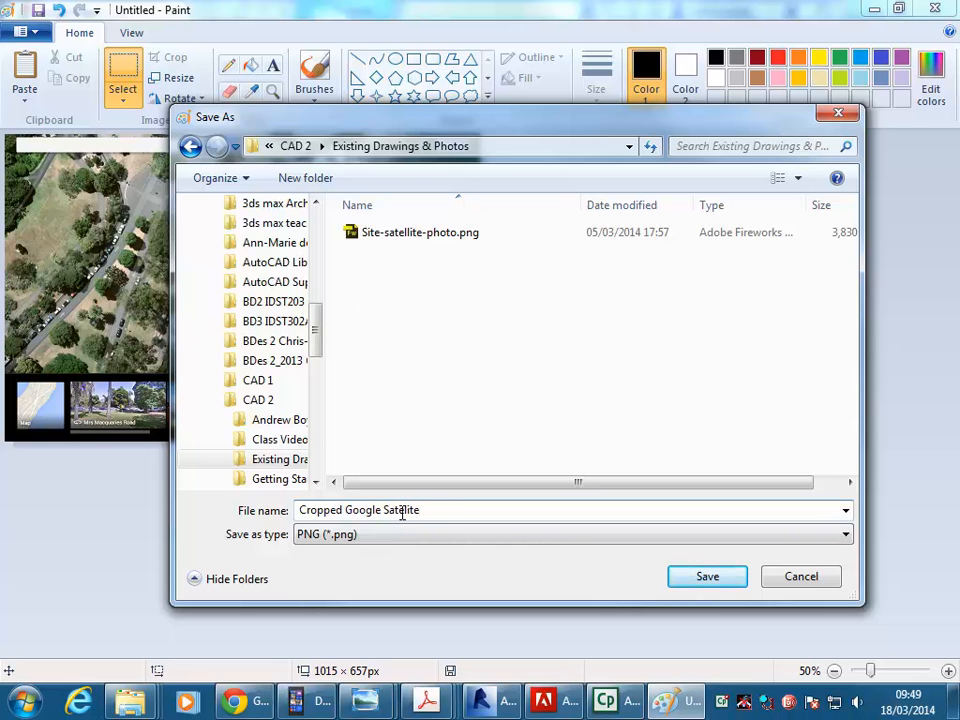
type("l")
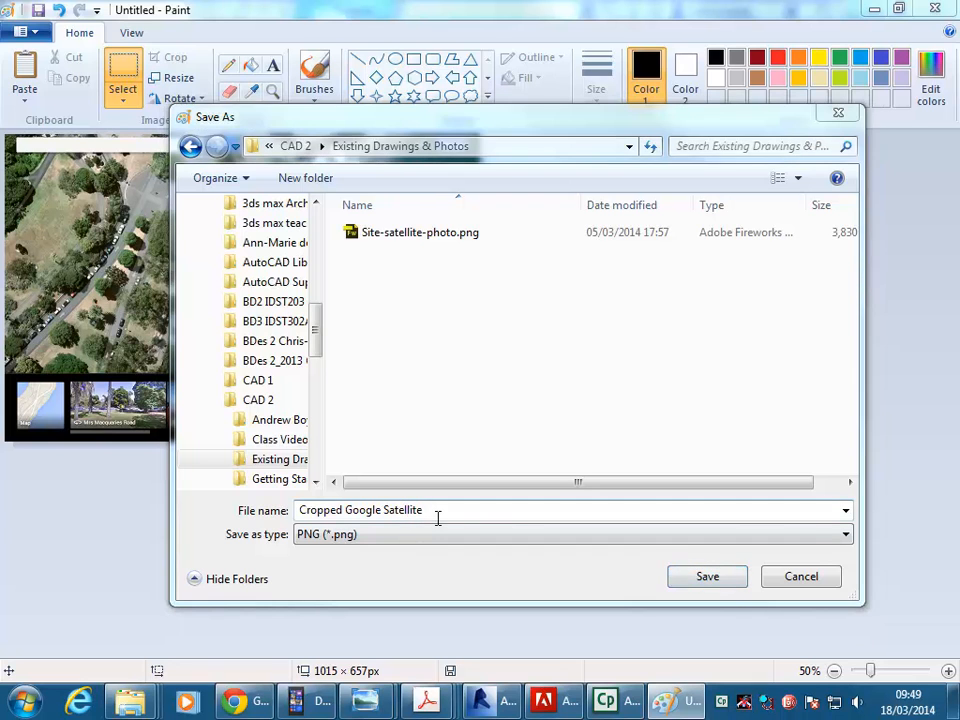
left_click(442, 510)
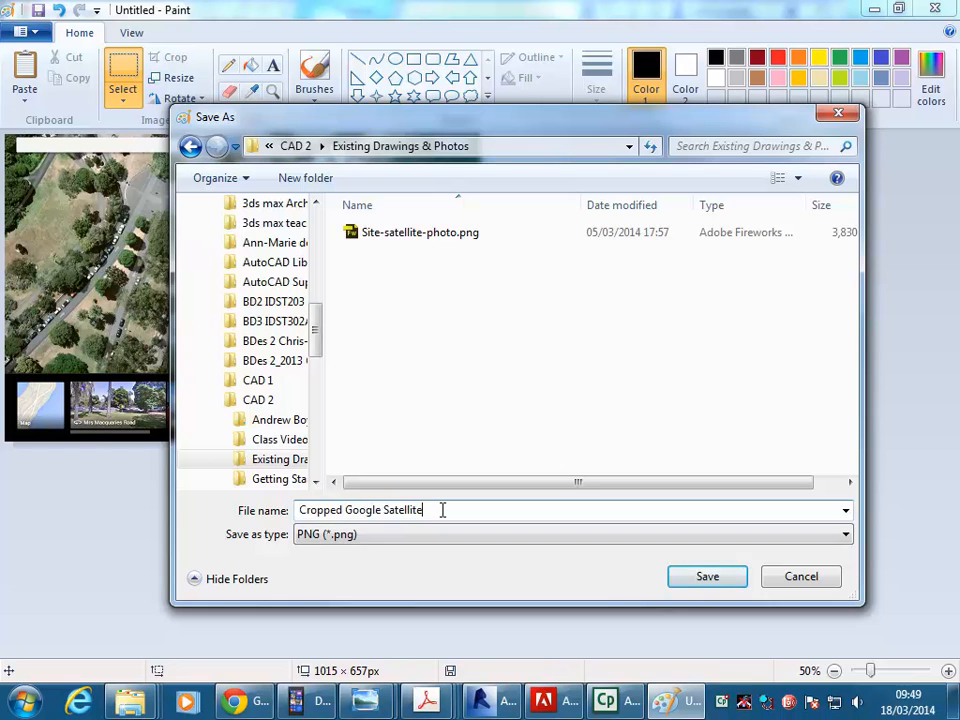
left_click(720, 579)
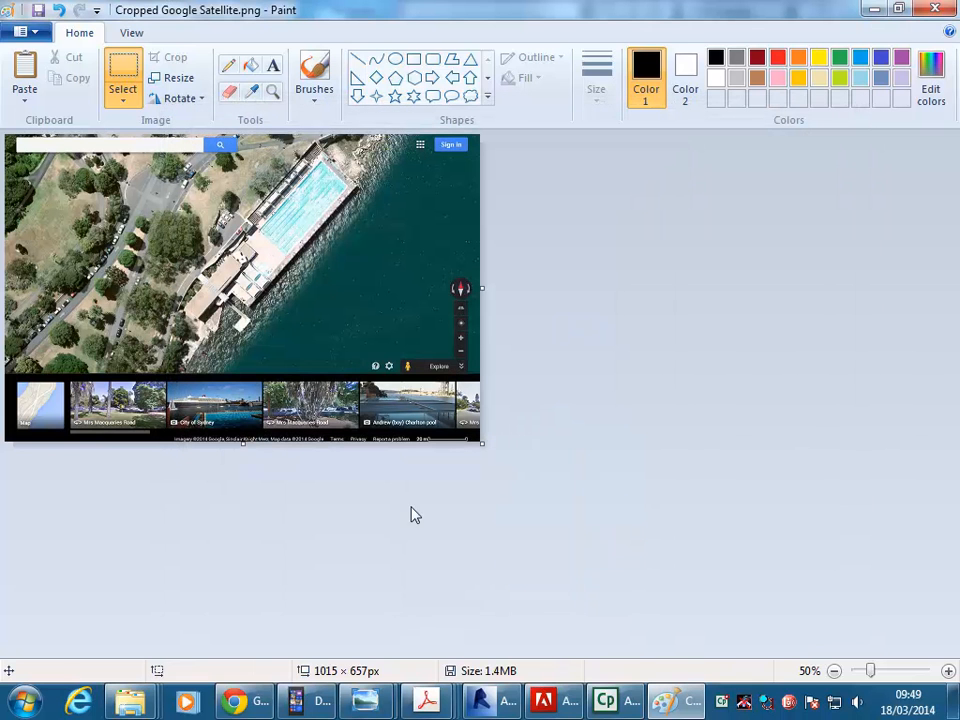
Step: Switch to Revit and open the True North floor plan view
left_click(490, 707)
scroll(547, 350, "down", 2)
middle_click_drag(547, 350, 563, 328)
left_click(113, 526)
scroll(113, 543, "down", 1)
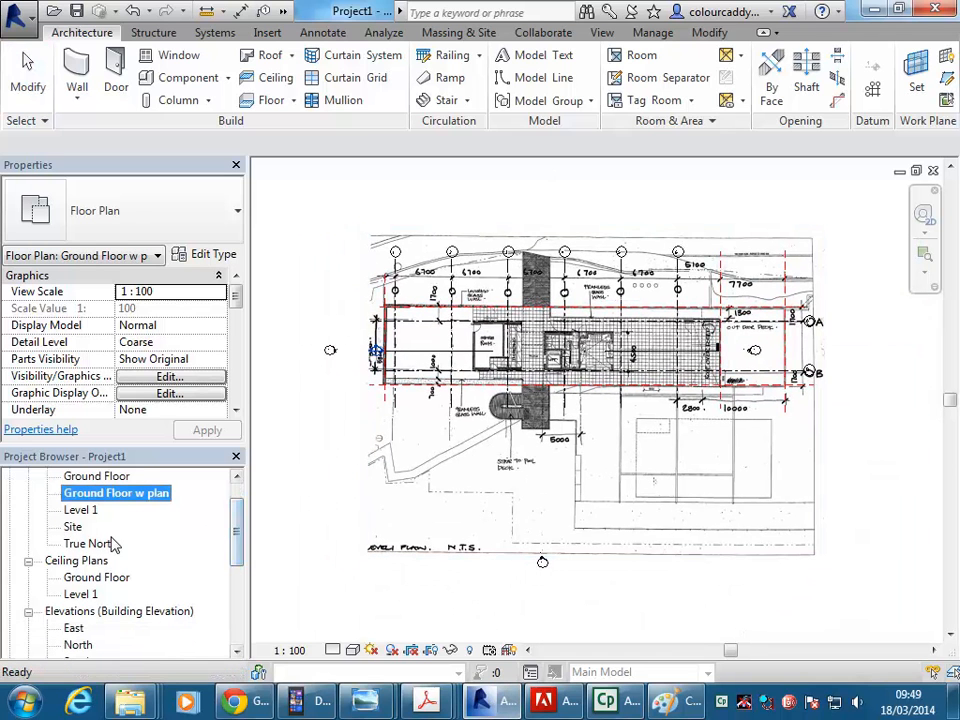
double_click(113, 543)
middle_click_drag(518, 463, 421, 293)
scroll(508, 501, "down", 3)
scroll(450, 325, "up", 1)
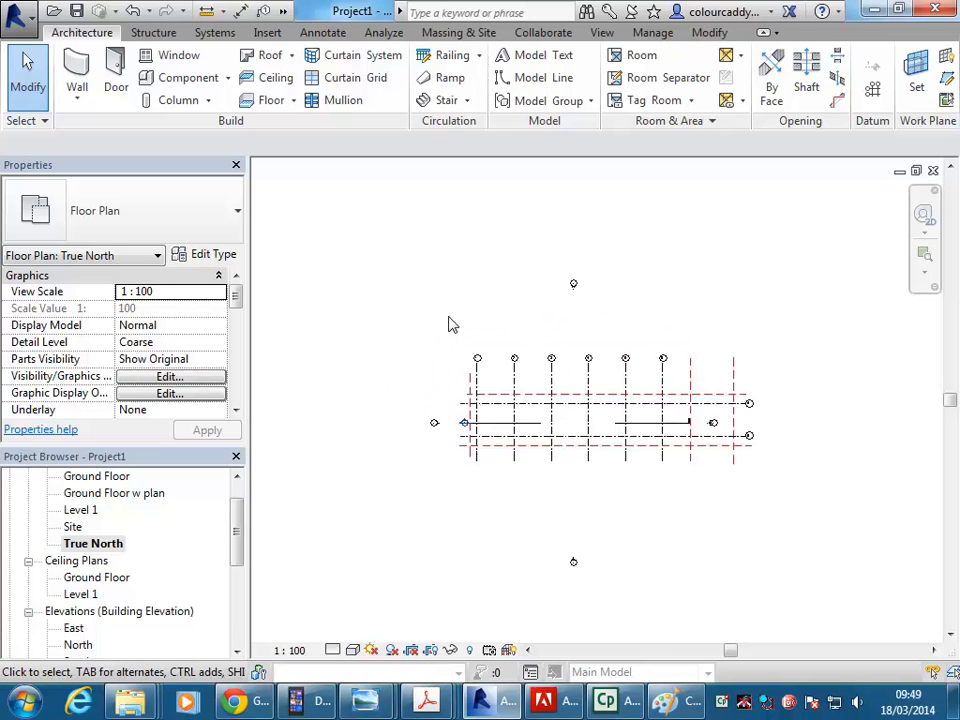
Step: Import "Cropped Google Satellite.png" from Existing Drawings & Photos and place it in clear space above the grid lines
left_click(268, 33)
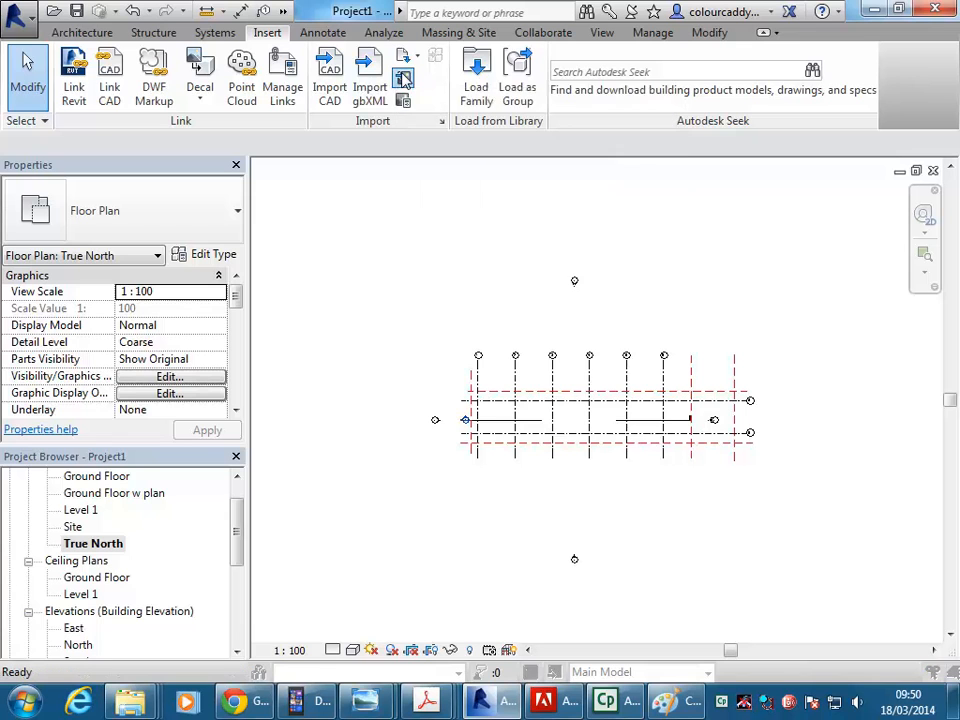
left_click(611, 429)
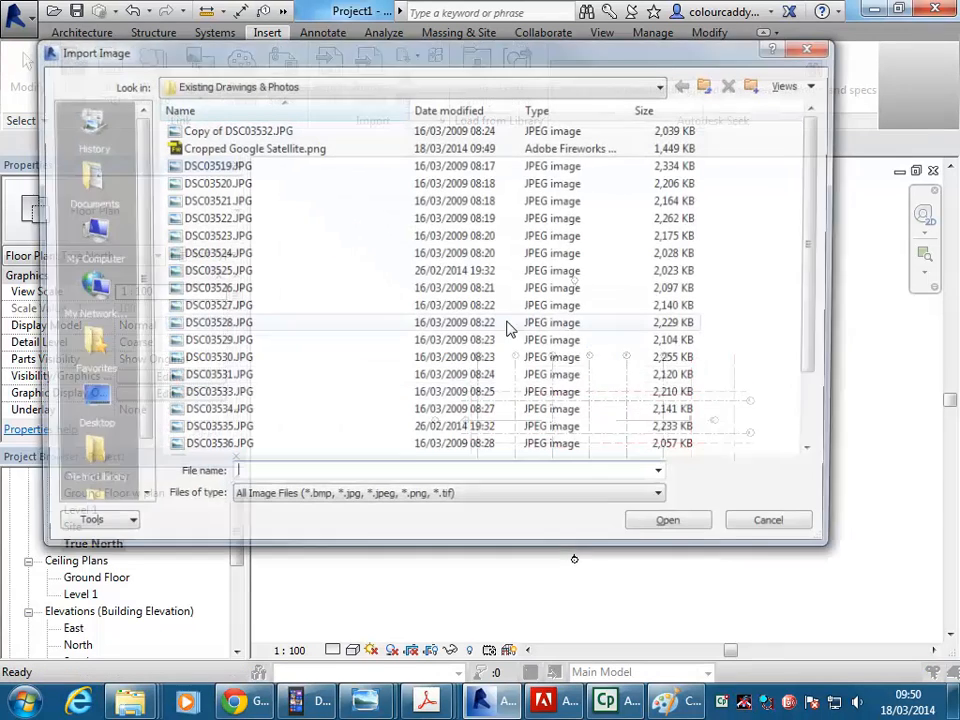
left_click(287, 147)
left_click(676, 530)
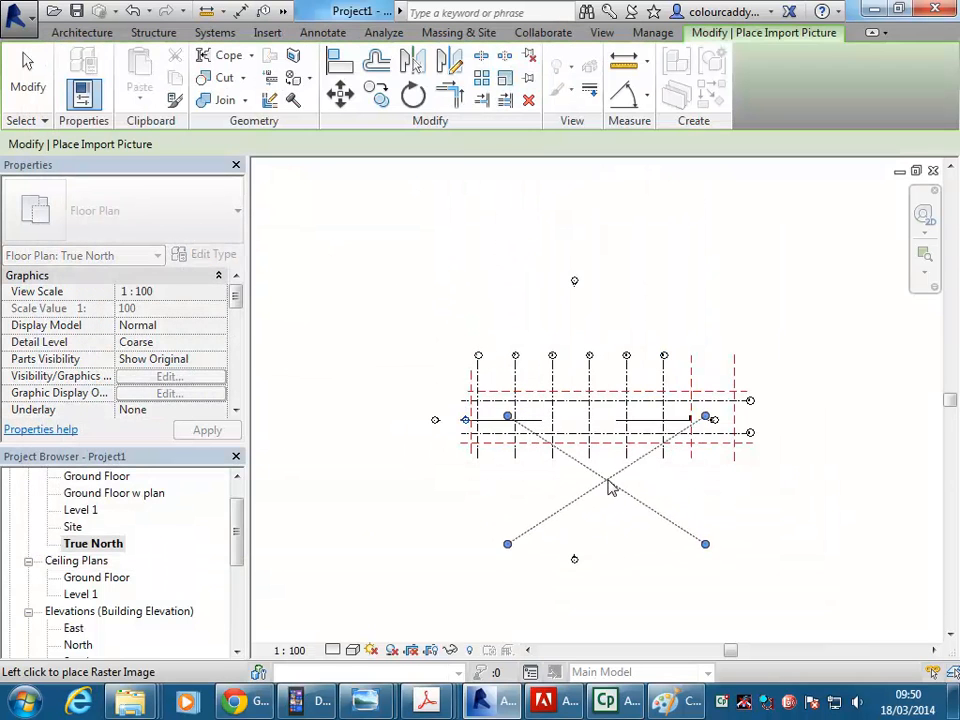
middle_click_drag(713, 253, 557, 362)
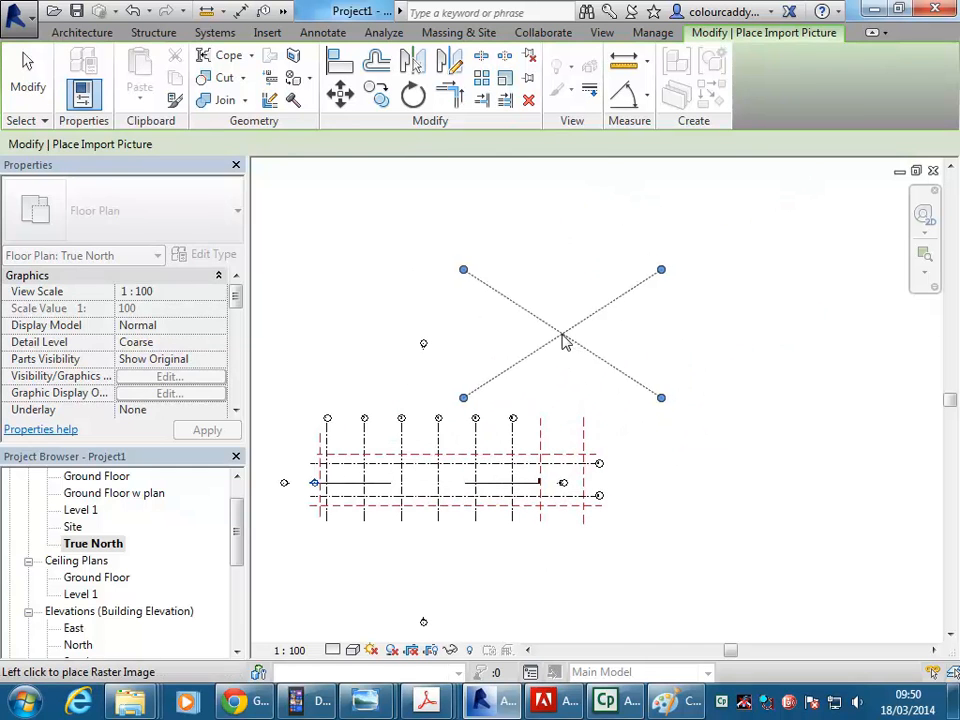
left_click(572, 315)
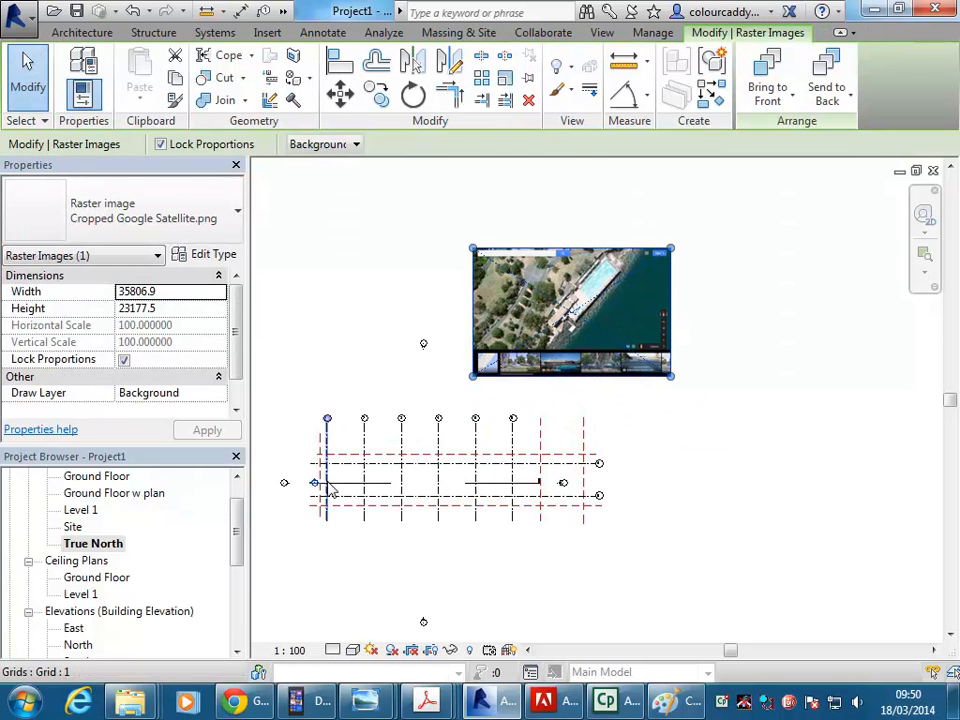
scroll(525, 262, "up", 5)
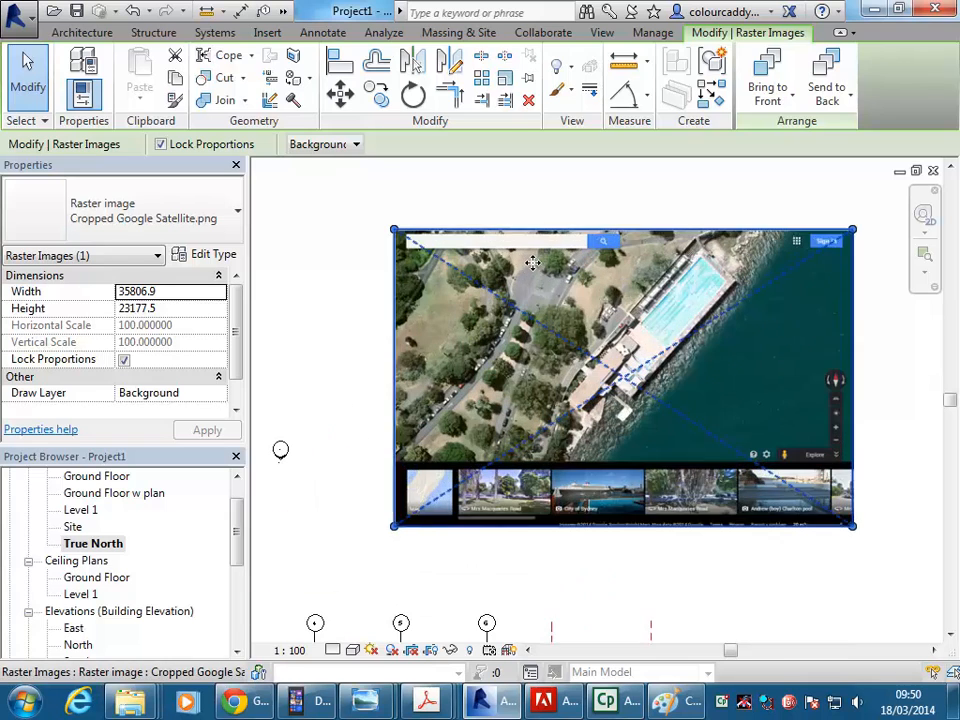
left_click(632, 208)
middle_click_drag(632, 208, 628, 221)
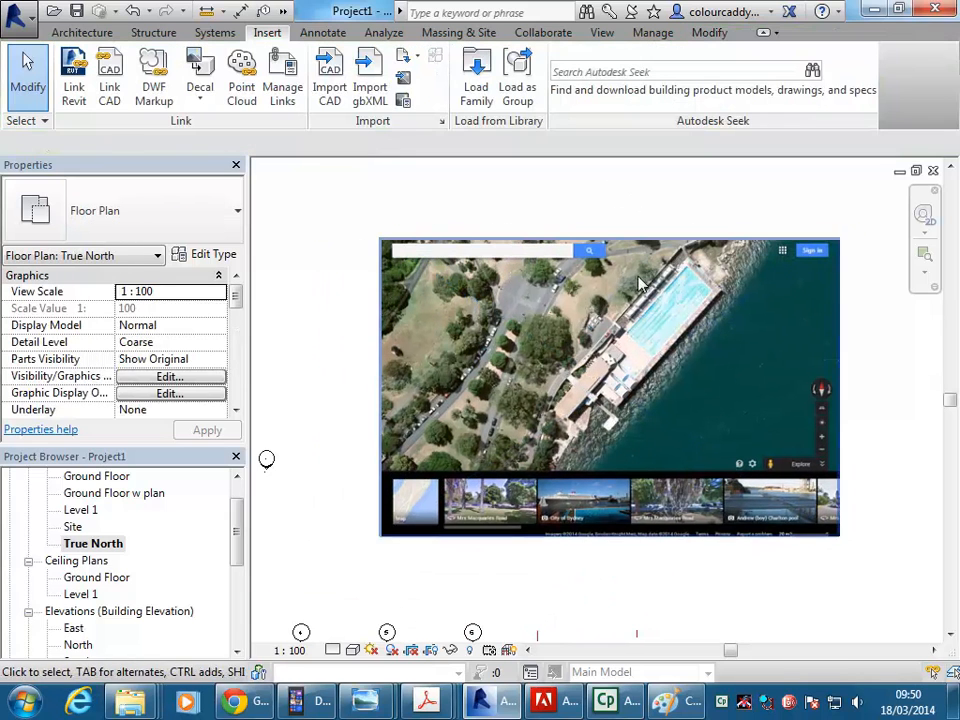
Step: Draw a reference plane along the pool deck's seaward edge, from its southern corner to the far north-eastern corner
middle_click_drag(637, 424, 596, 428)
scroll(570, 488, "up", 2)
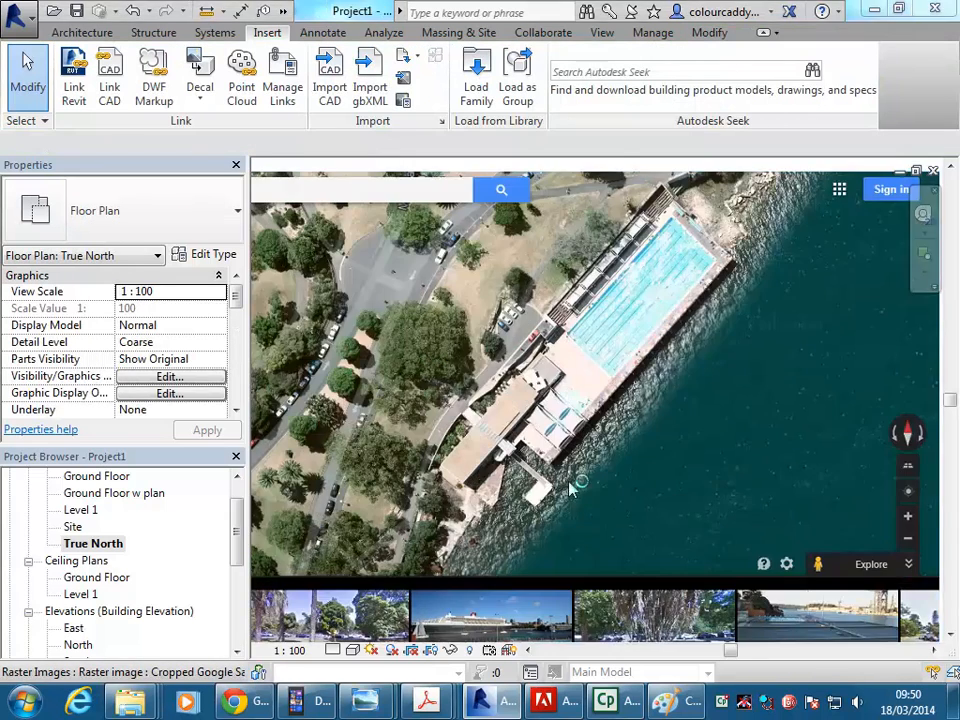
scroll(541, 335, "down", 2)
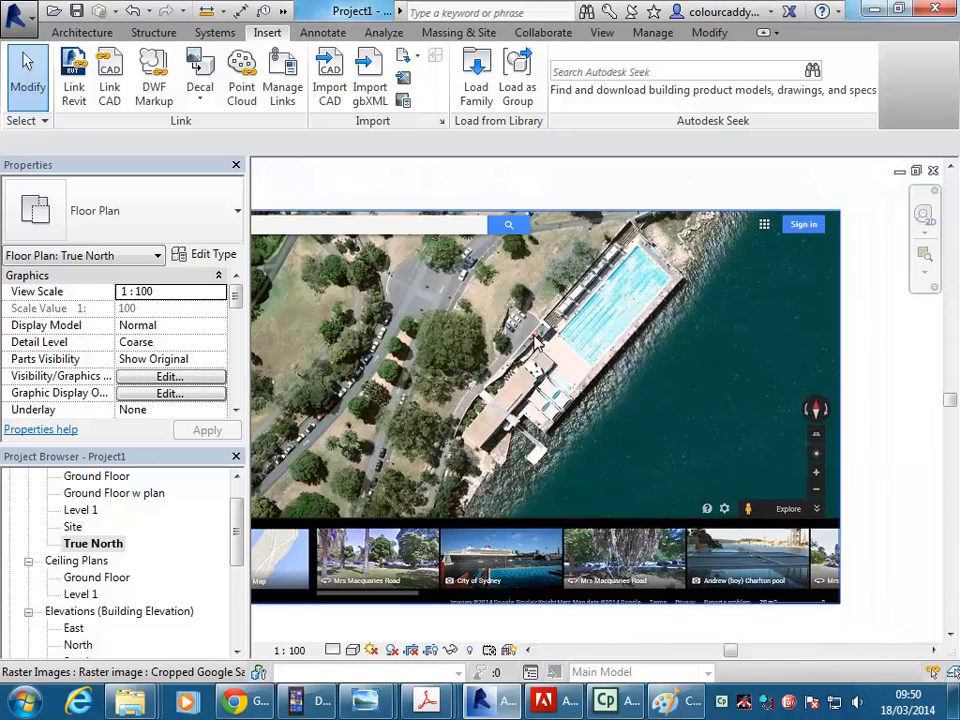
left_click(78, 33)
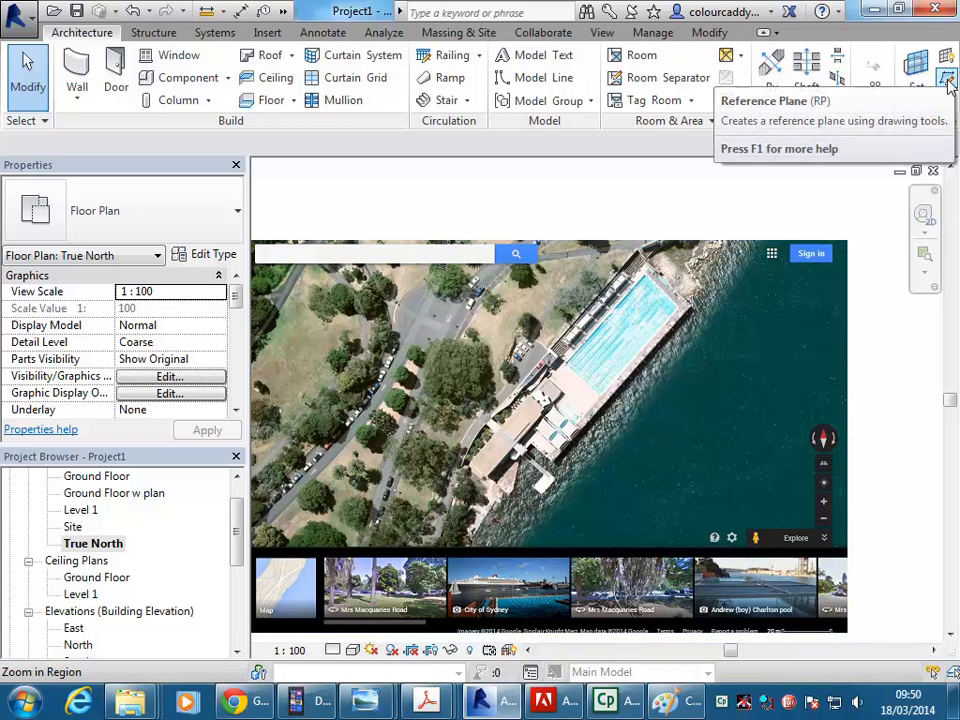
left_click(947, 81)
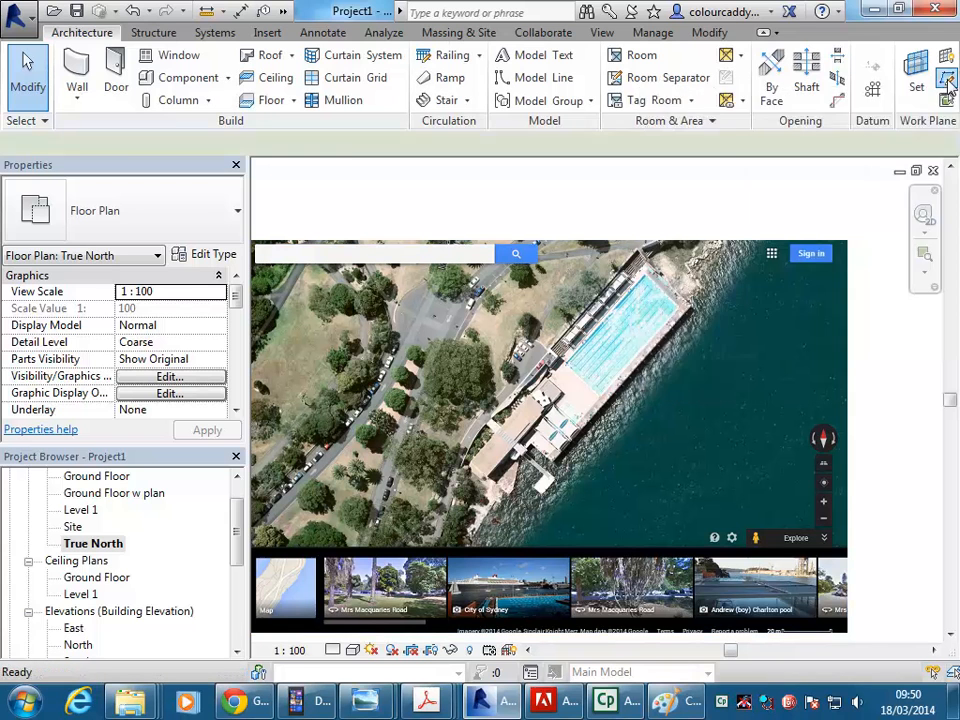
scroll(527, 446, "up", 5)
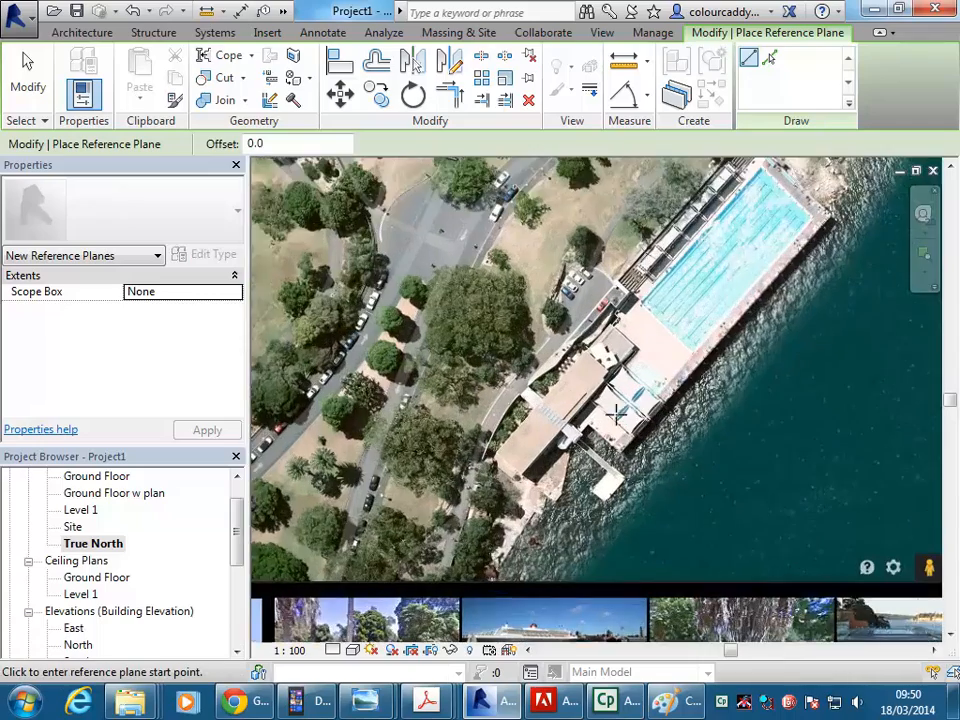
scroll(590, 458, "up", 3)
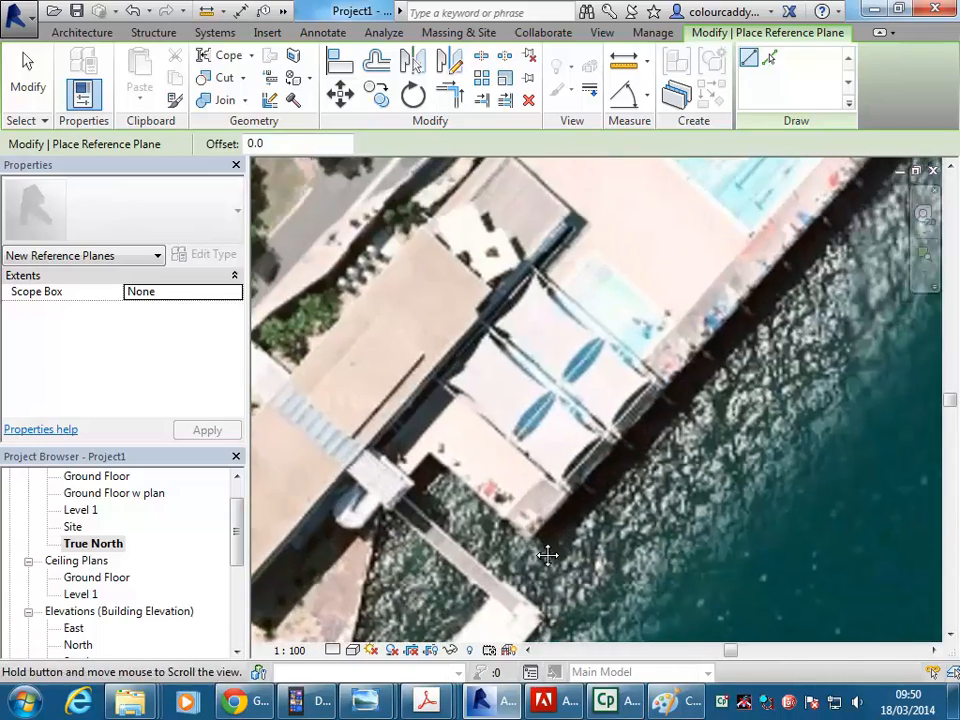
scroll(535, 521, "up", 4)
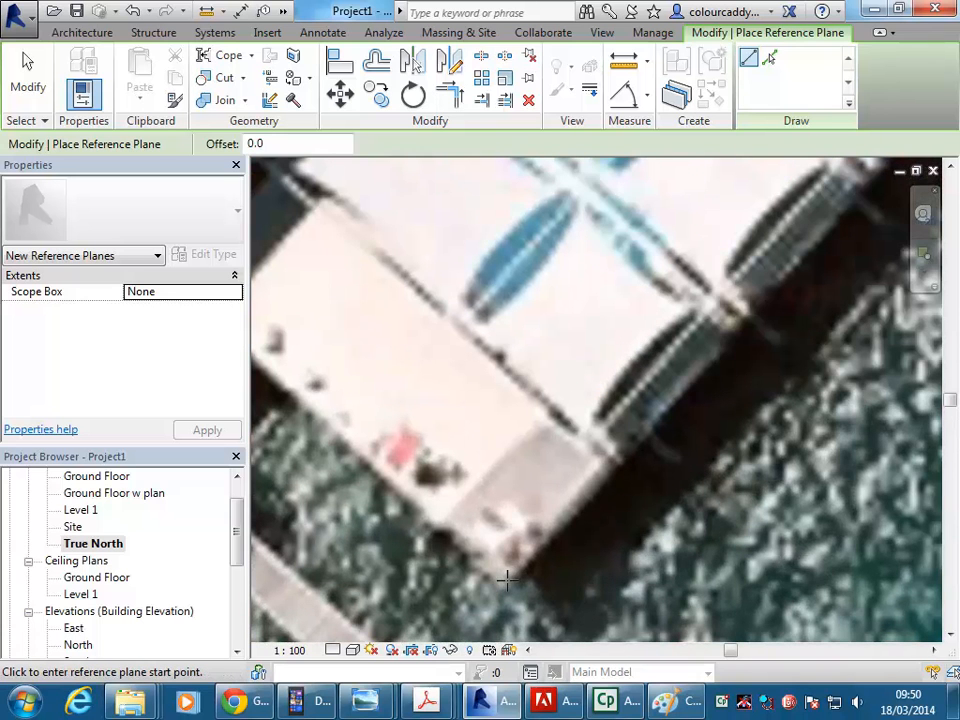
scroll(514, 566, "up", 4)
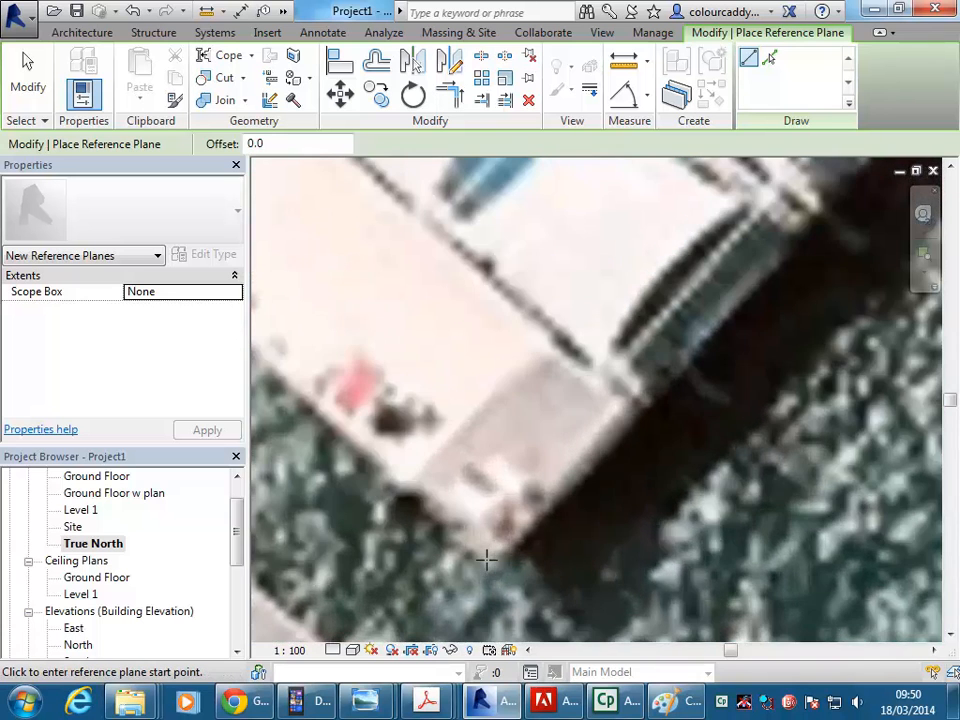
middle_click_drag(477, 600, 495, 591)
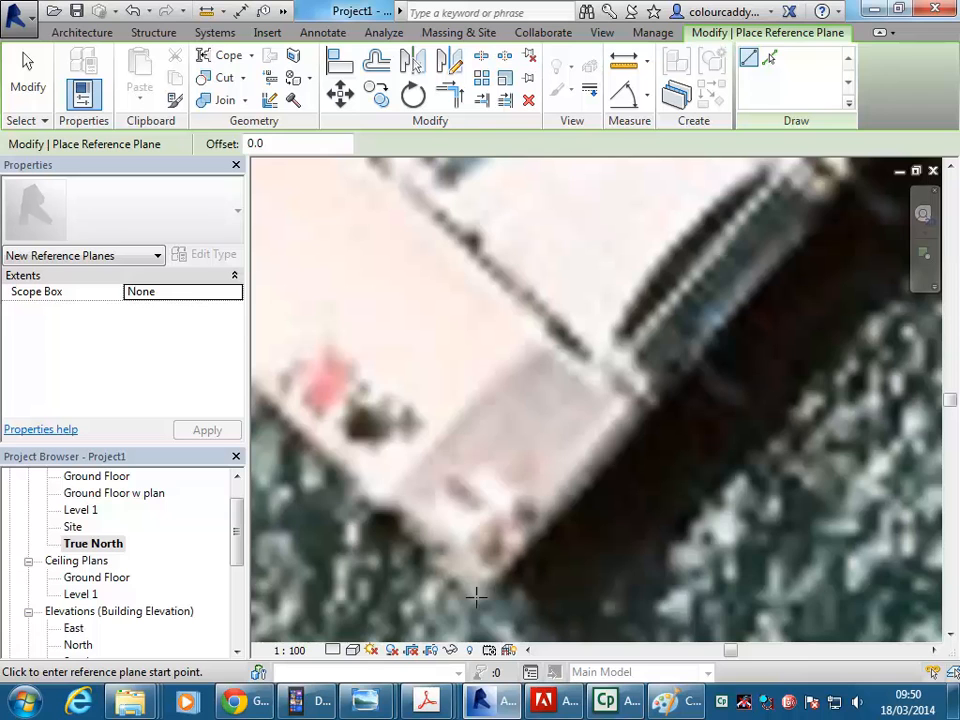
left_click(476, 597)
middle_click_drag(525, 501, 490, 400)
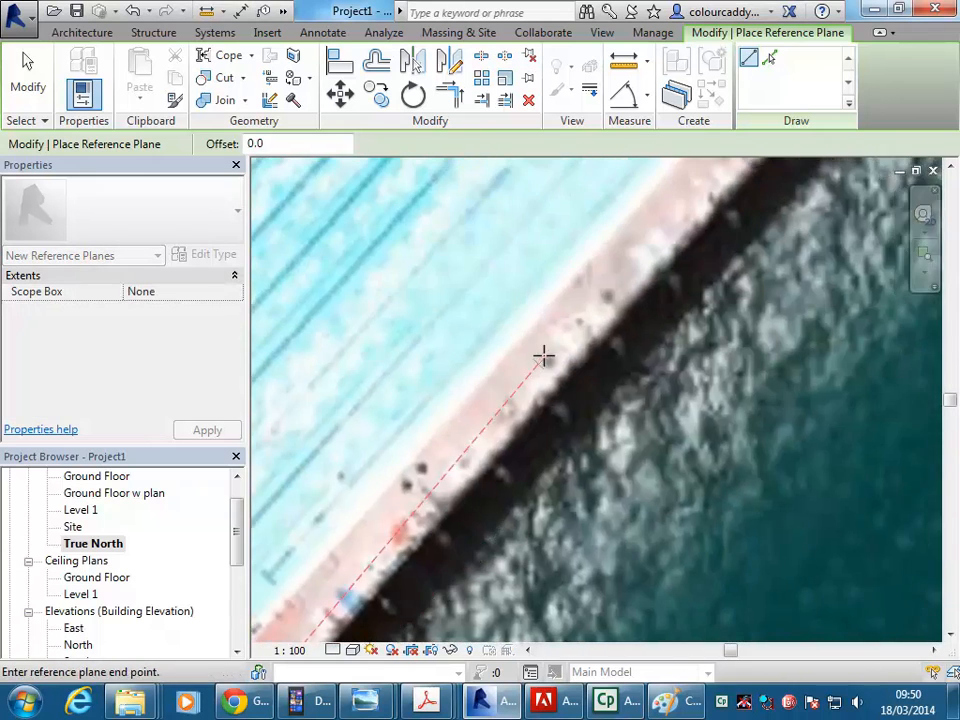
scroll(490, 400, "down", 5)
left_click(676, 323)
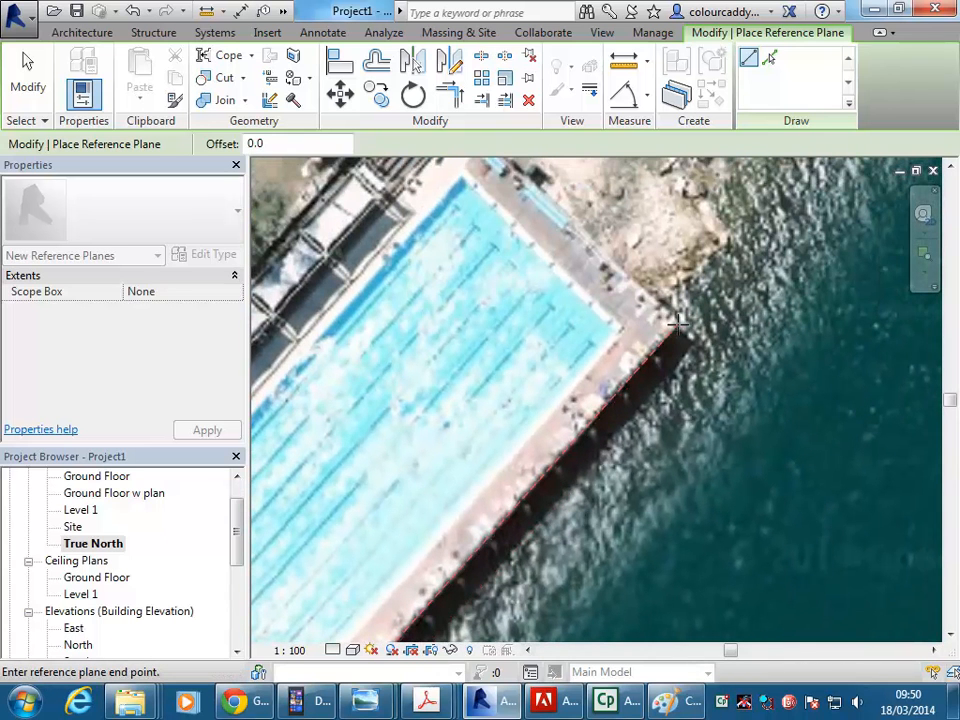
Step: Draw a second reference plane along the building roof's seaward edge, parallel to the first and about 2345 mm from it
scroll(657, 434, "down", 2)
middle_click_drag(657, 434, 686, 356)
scroll(446, 531, "down", 1)
middle_click_drag(446, 531, 714, 360)
scroll(560, 490, "up", 5)
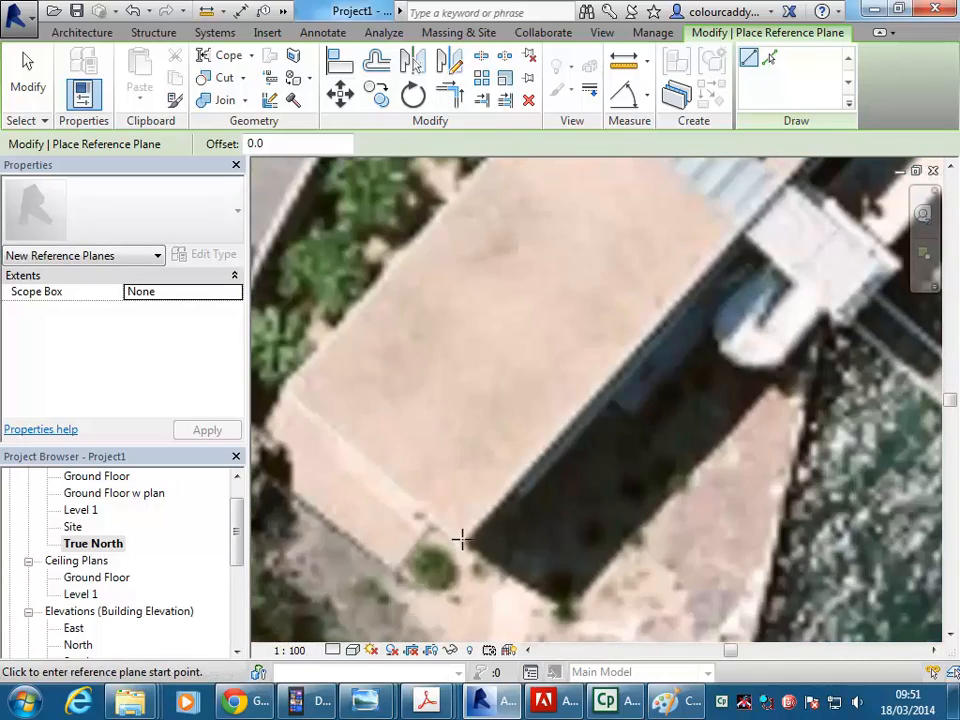
left_click(466, 539)
middle_click_drag(700, 392, 476, 650)
middle_click_drag(690, 365, 560, 495)
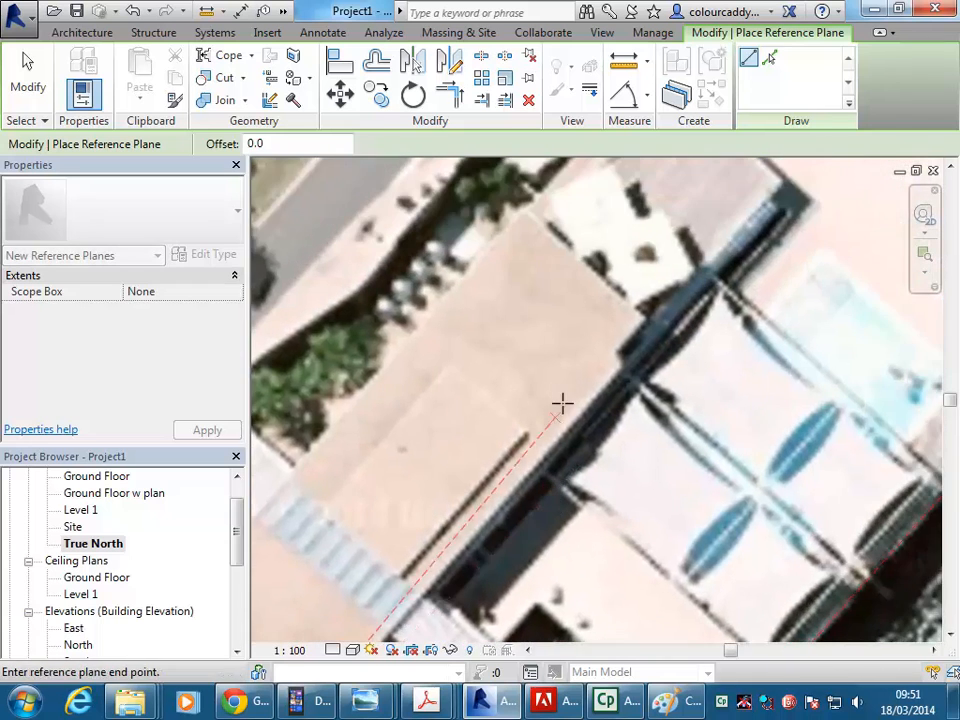
scroll(619, 349, "up", 5)
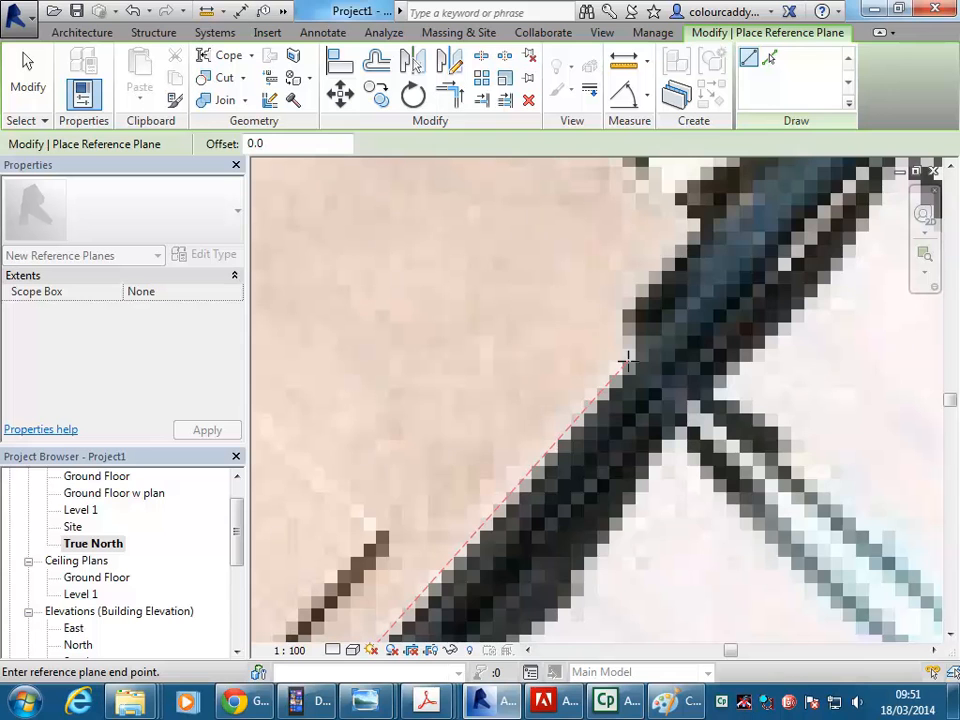
scroll(600, 338, "down", 3)
middle_click_drag(611, 332, 695, 340)
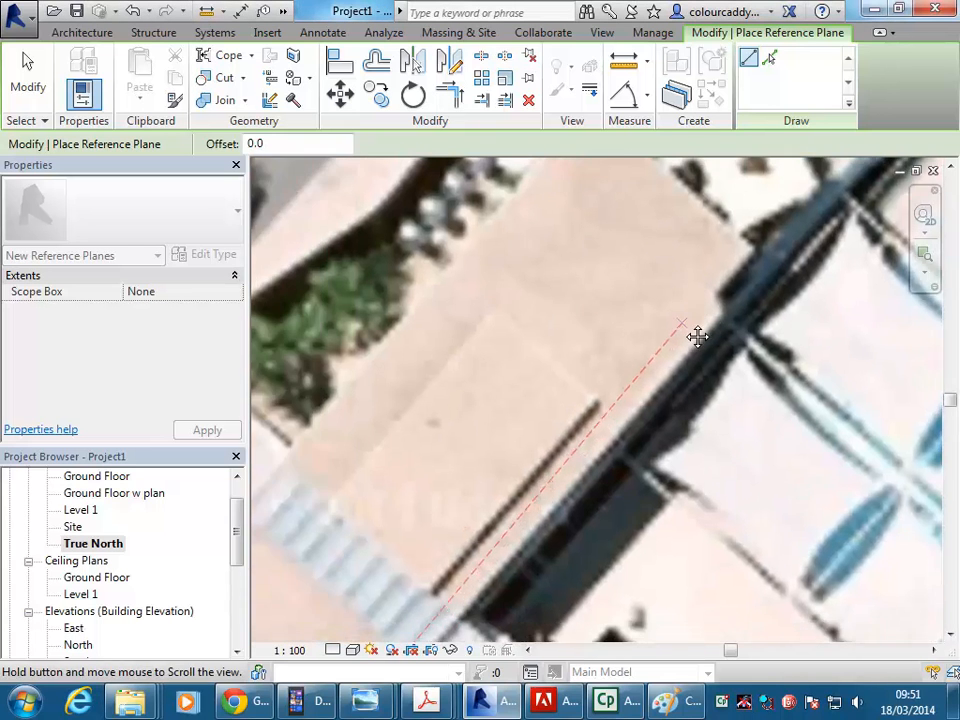
scroll(690, 328, "down", 2)
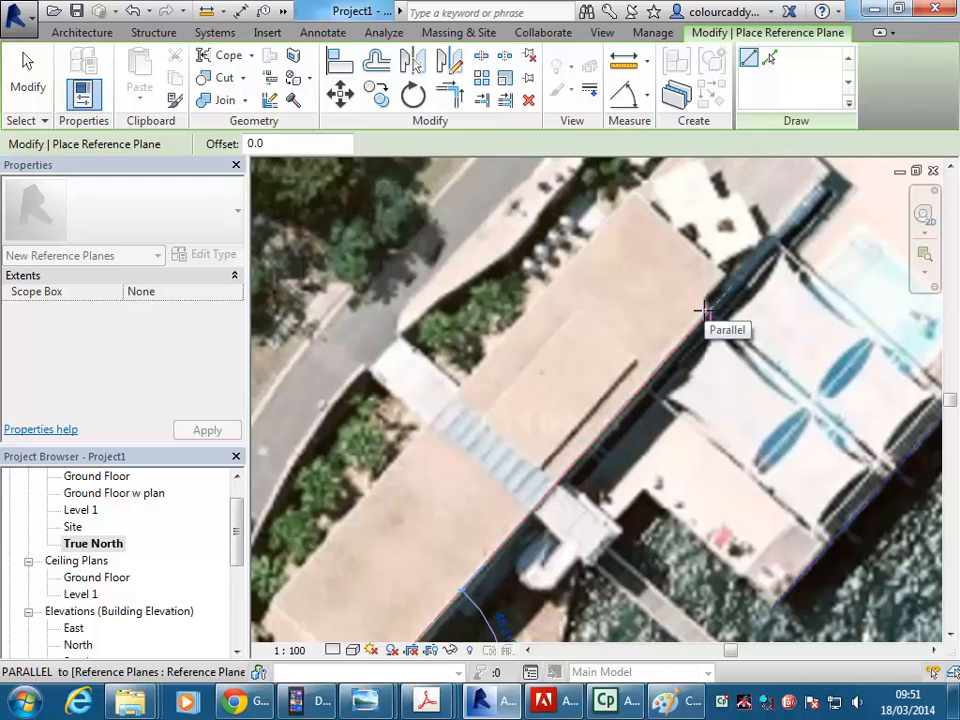
left_click(701, 311)
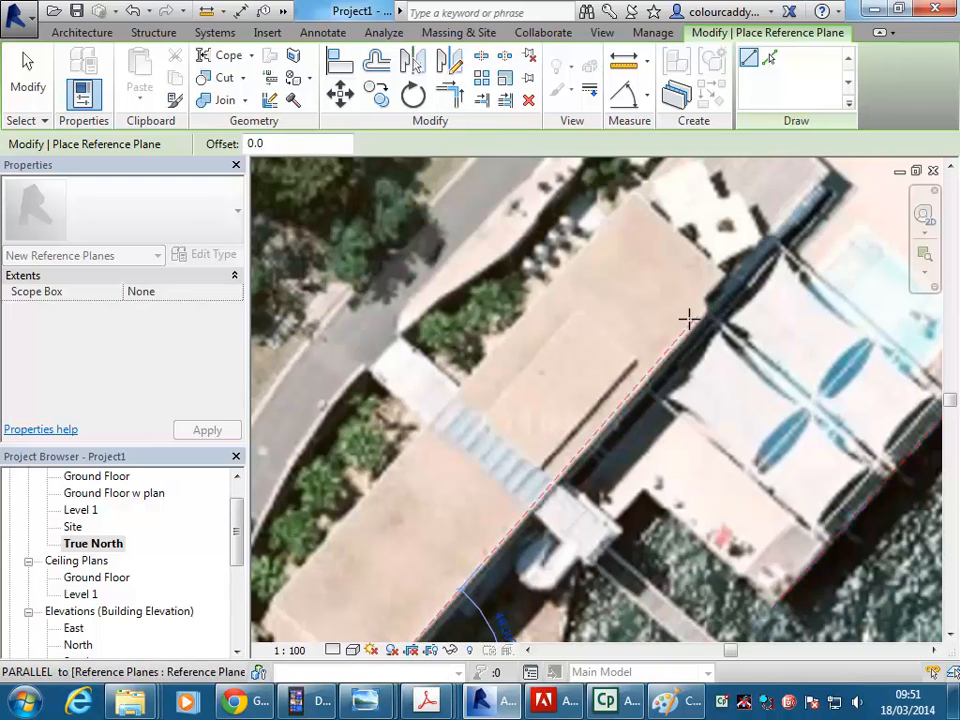
middle_click_drag(705, 317, 706, 265)
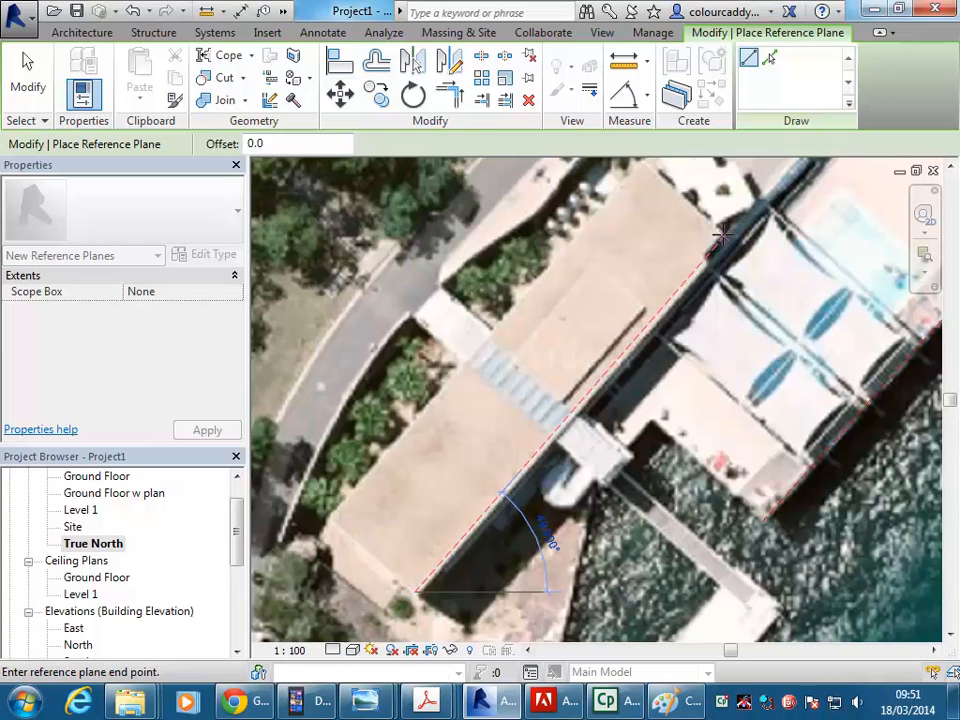
middle_click_drag(729, 234, 699, 225)
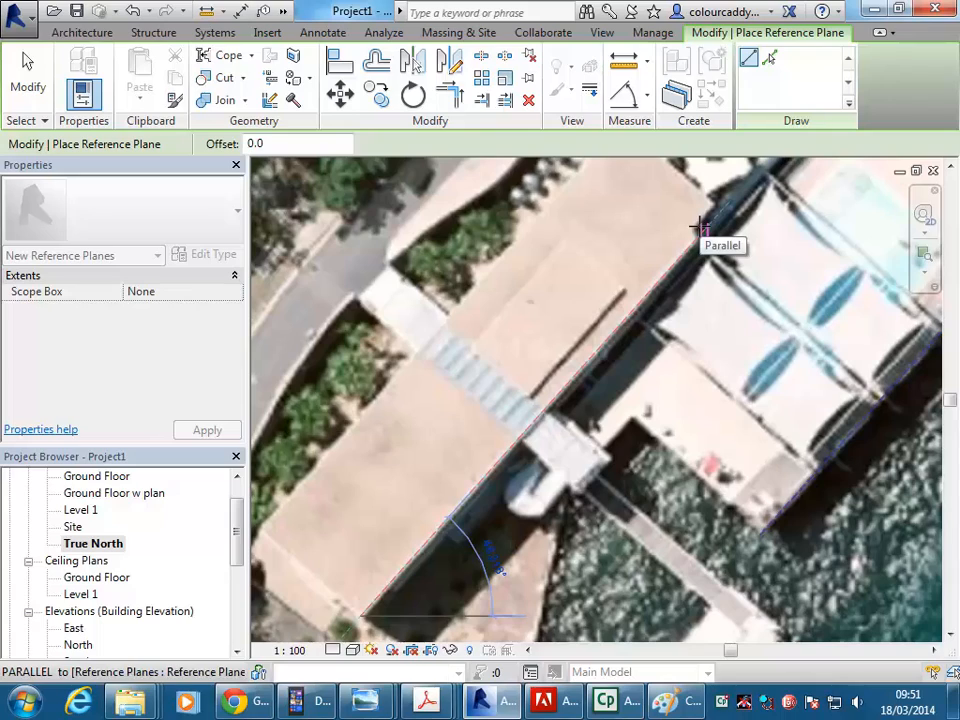
left_click(699, 227)
Step: Open the Ground Floor plan view at the two angled reference planes
scroll(681, 339, "down", 5)
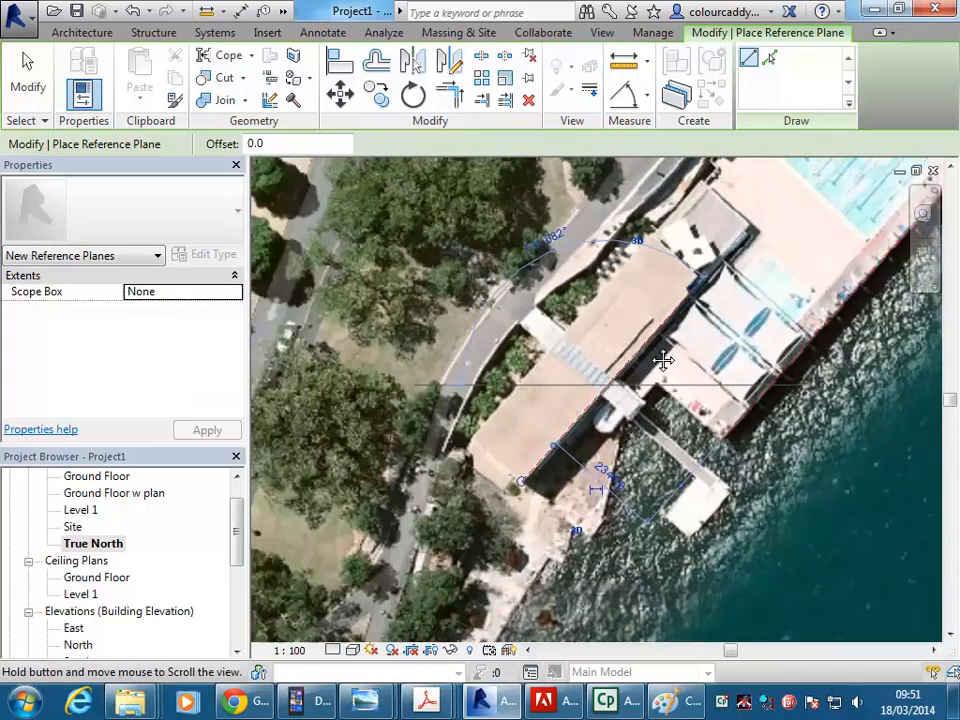
scroll(557, 400, "down", 3)
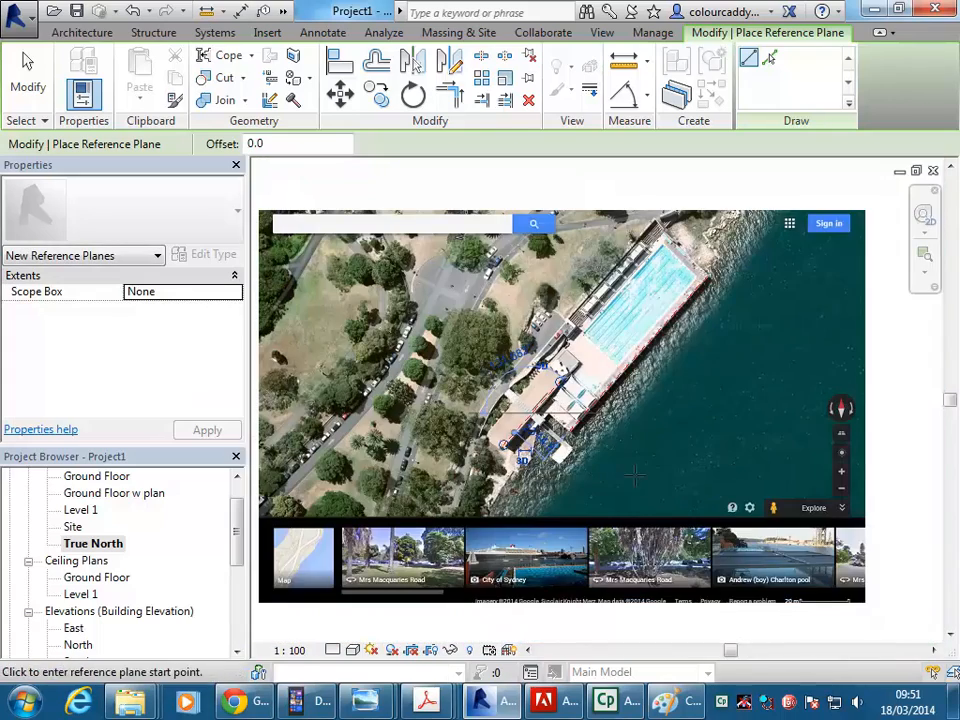
double_click(95, 476)
middle_click_drag(665, 280, 583, 354)
scroll(596, 465, "up", 5)
Step: Select each of the two reference planes in turn to examine their angle and the spacing between them
left_click(570, 456)
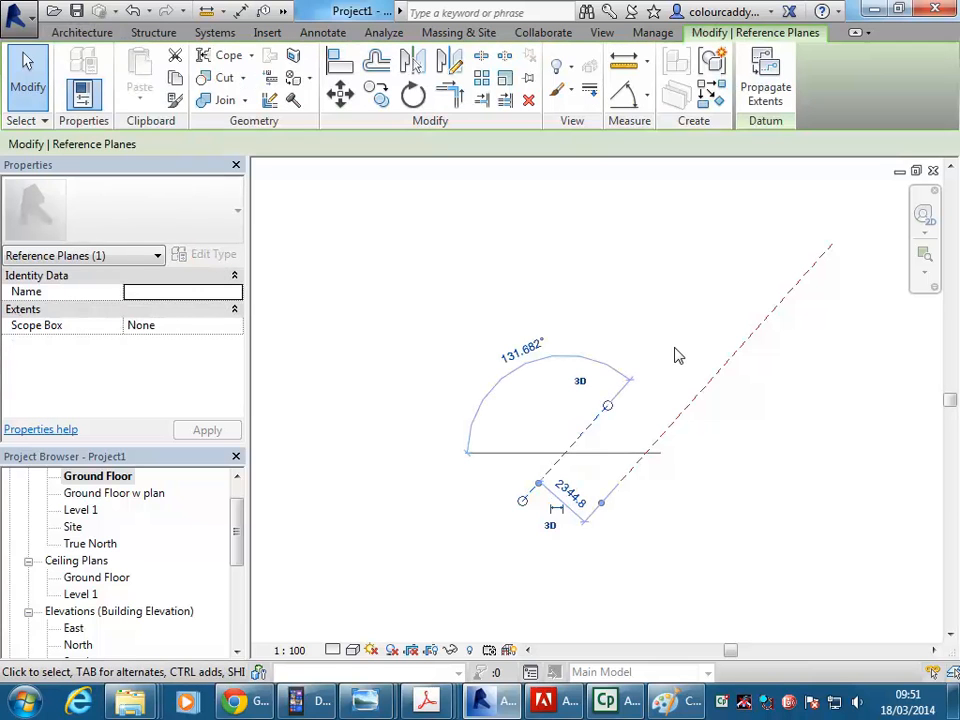
left_click(696, 398)
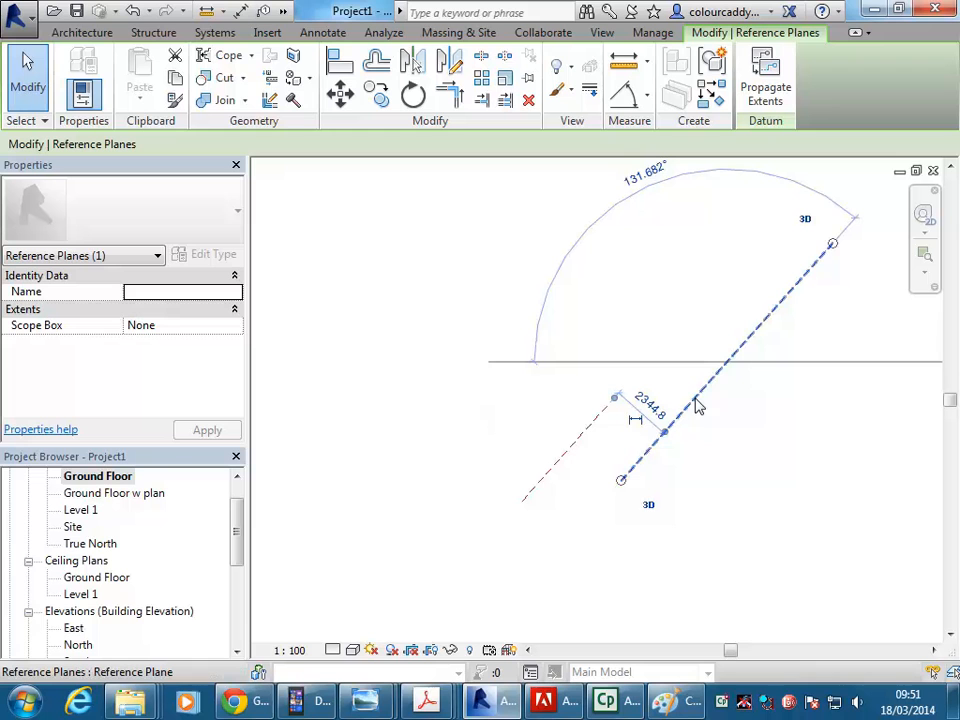
left_click(581, 443)
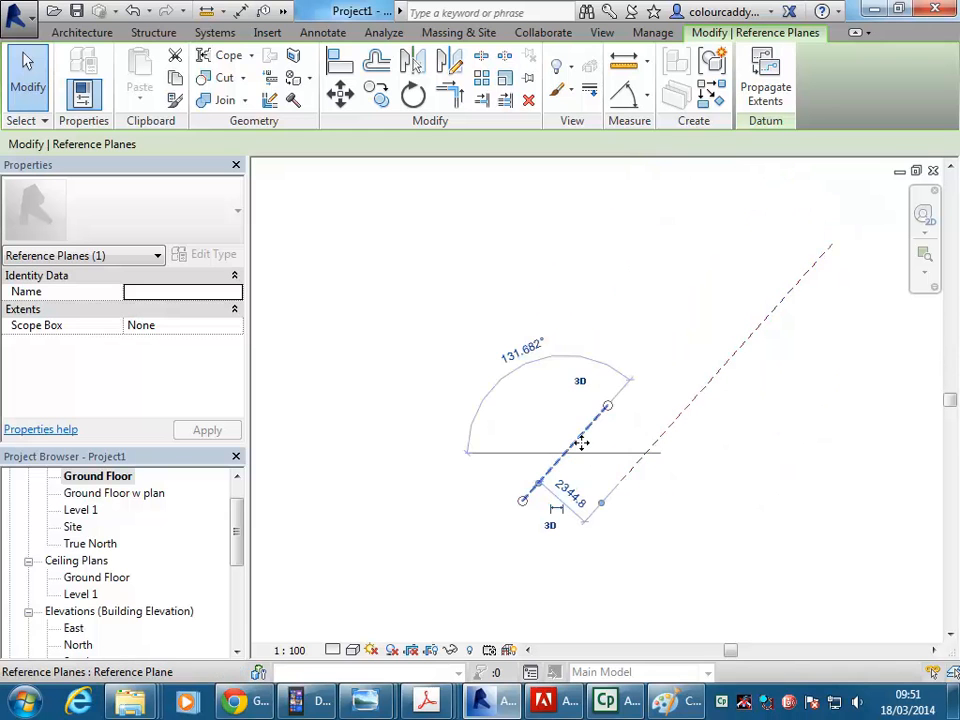
left_click(680, 396)
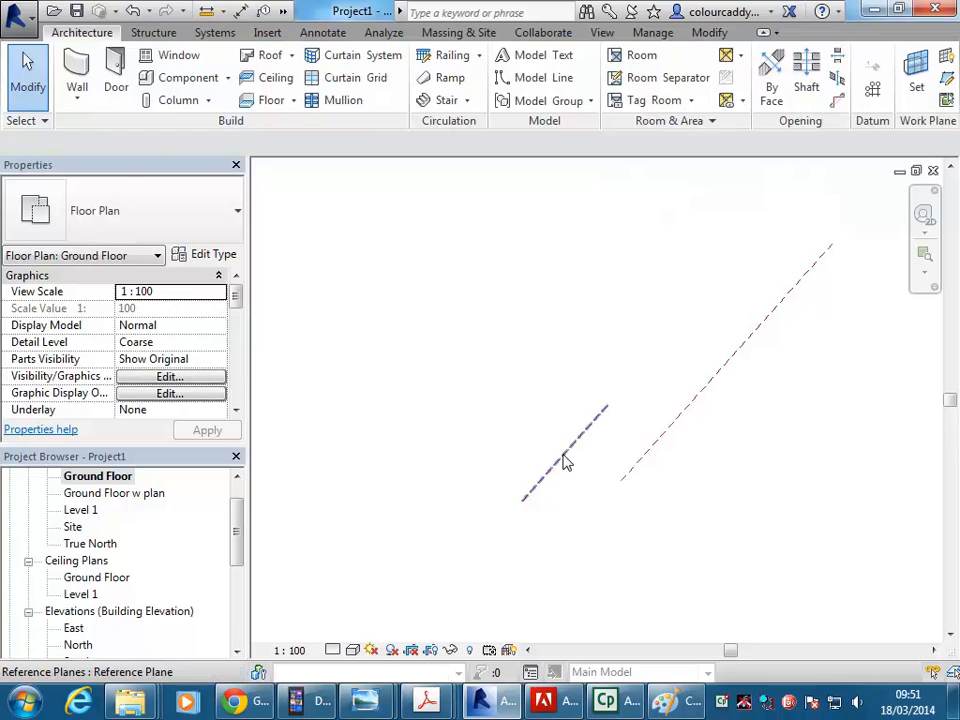
left_click(565, 461)
left_click(660, 388)
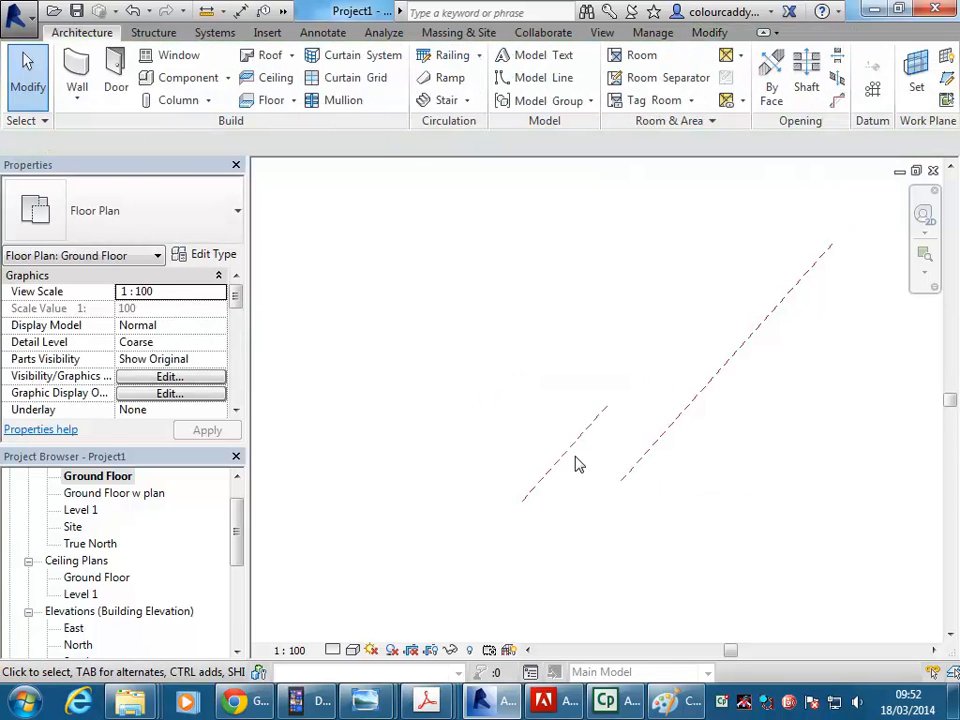
left_click(673, 432)
scroll(668, 438, "down", 3)
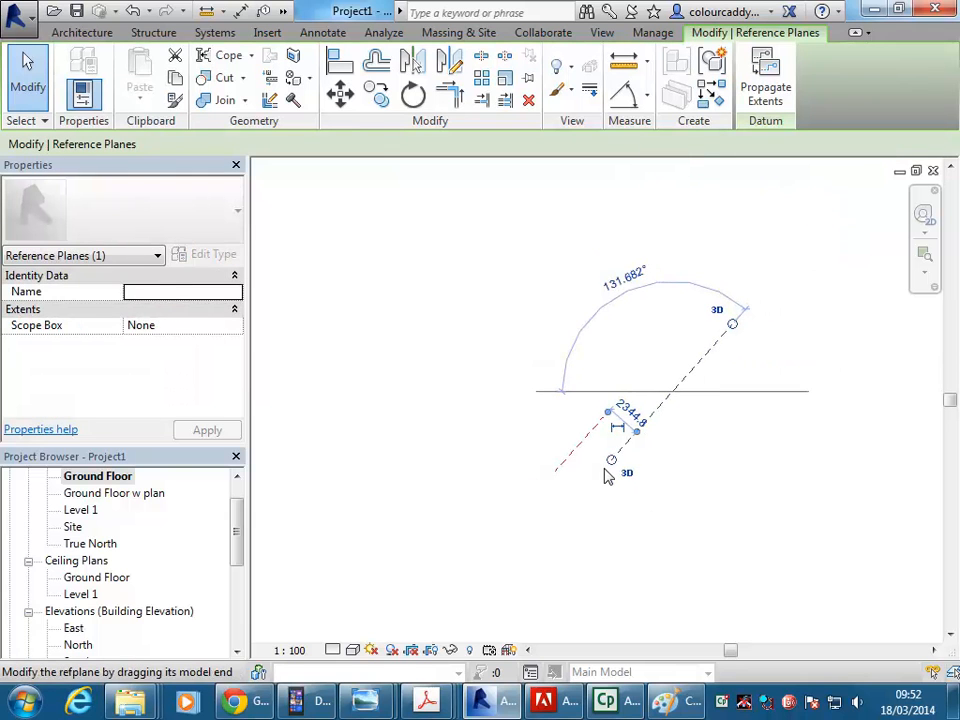
scroll(568, 388, "up", 3)
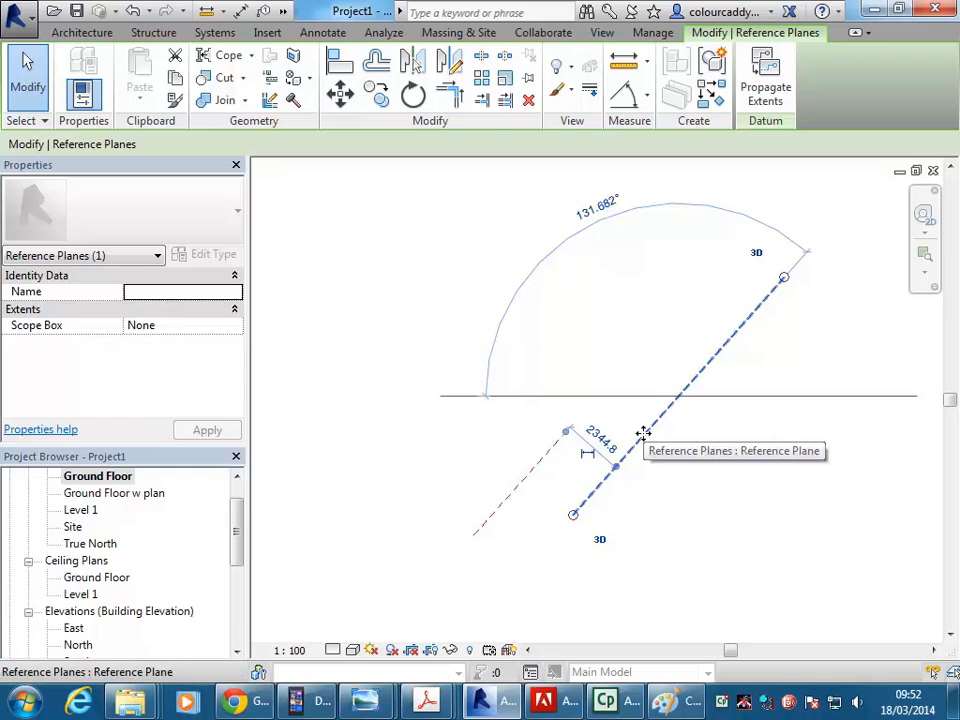
Step: Delete the longer reference plane along the pool deck's edge, and check the remaining roof-edge plane's angle
key("Delete")
left_click(534, 471)
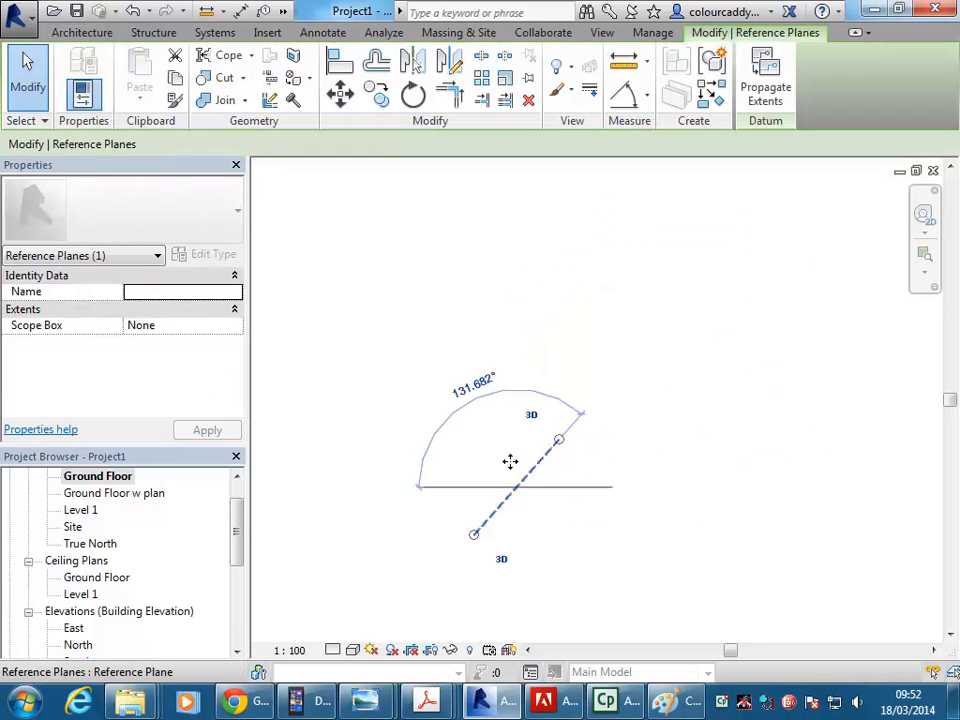
left_click(454, 582)
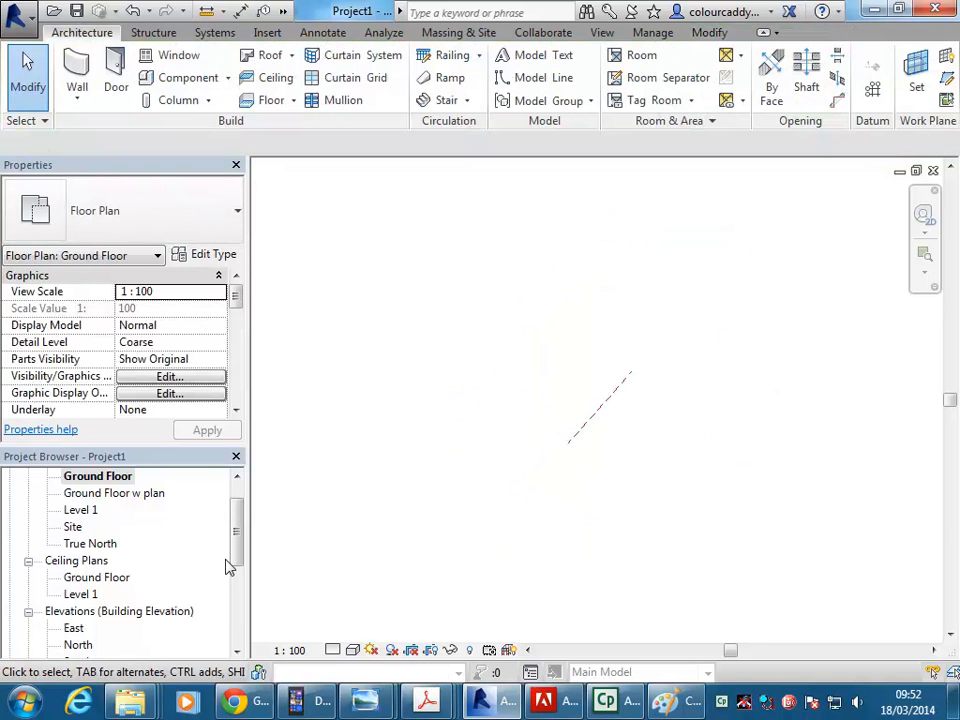
Step: Open the True North floor plan at the satellite image of the pool building
double_click(92, 544)
scroll(555, 416, "down", 2)
middle_click_drag(551, 417, 626, 397)
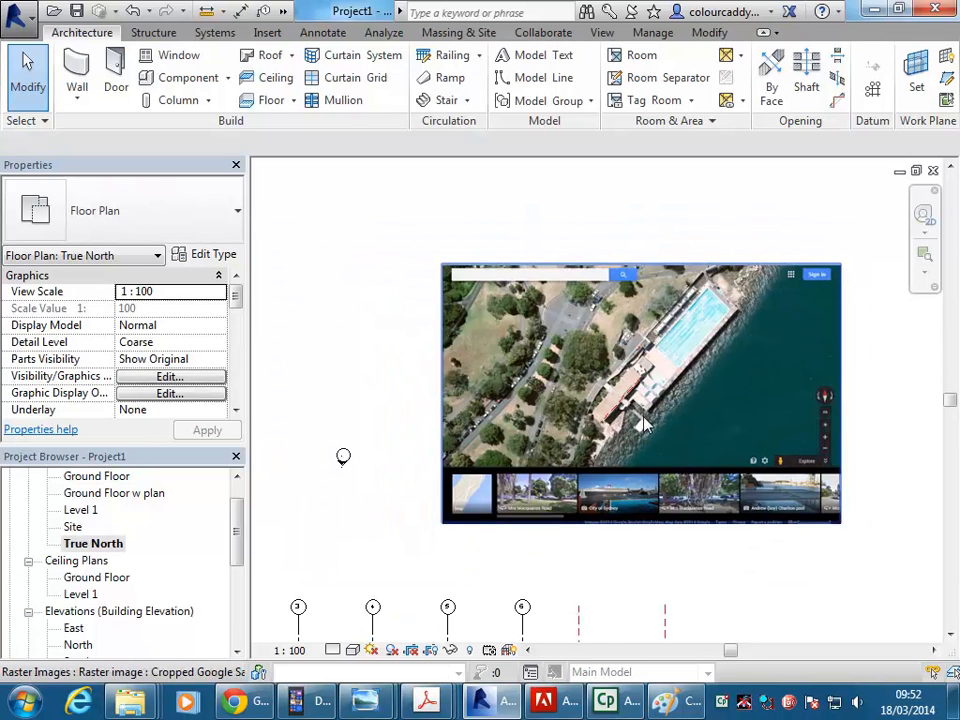
scroll(622, 375, "up", 2)
scroll(603, 432, "up", 4)
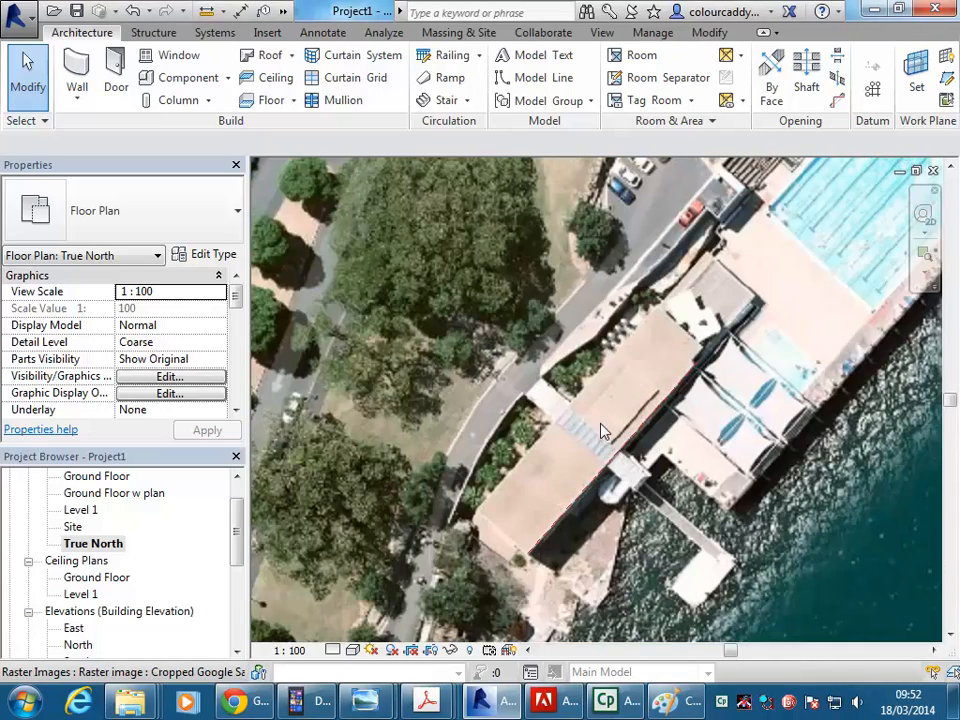
scroll(603, 436, "down", 3)
middle_click_drag(603, 440, 562, 487)
Step: Draw a vertical reference plane northward from the building roof's southern corner, starting at the end of the angled roof-edge plane
left_click(940, 82)
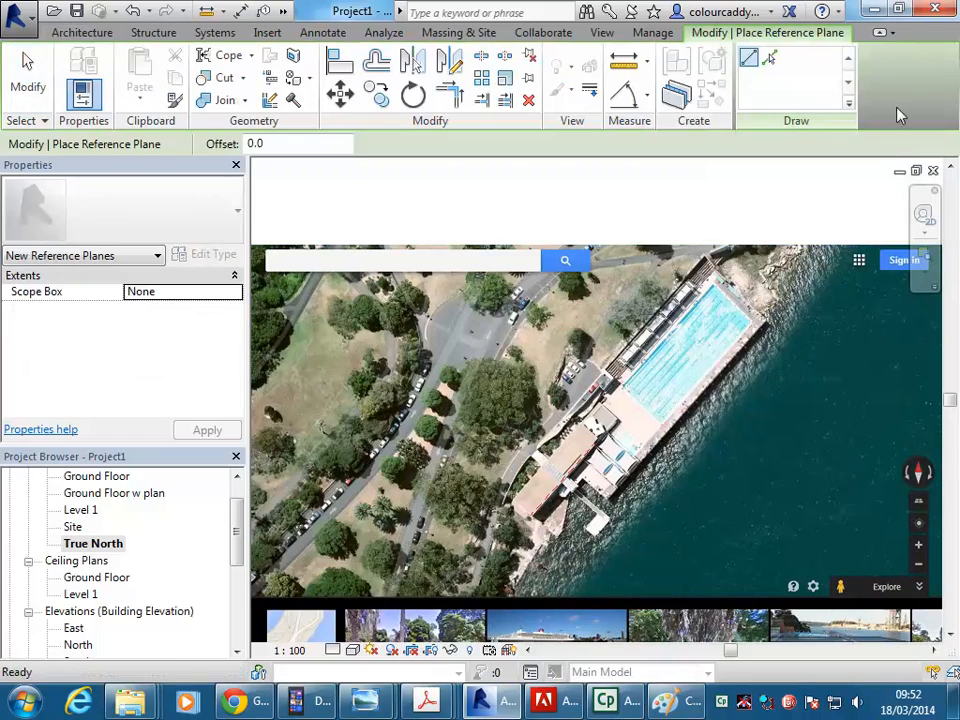
middle_click_drag(515, 515, 554, 400)
scroll(554, 400, "up", 5)
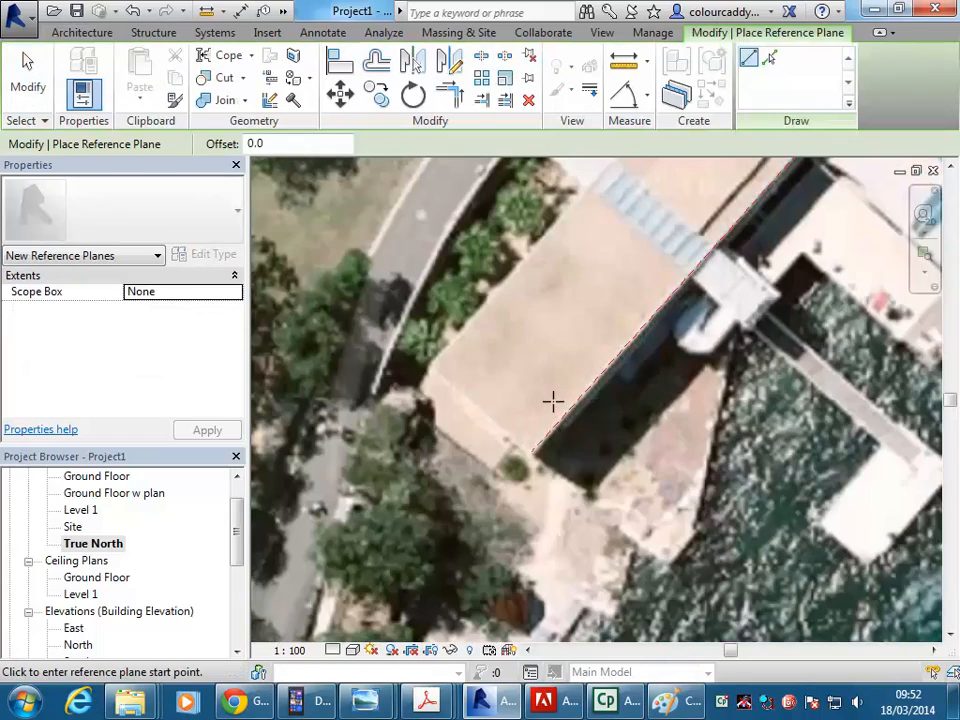
left_click(531, 451)
scroll(531, 272, "down", 3)
middle_click_drag(531, 278, 510, 512)
scroll(519, 454, "down", 1)
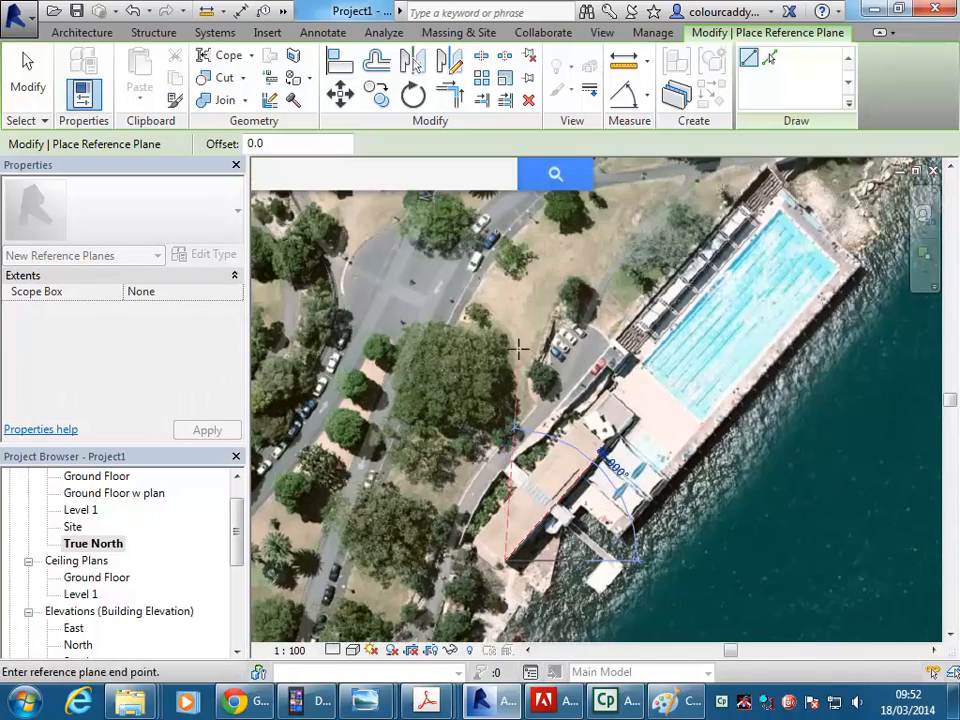
left_click(505, 292)
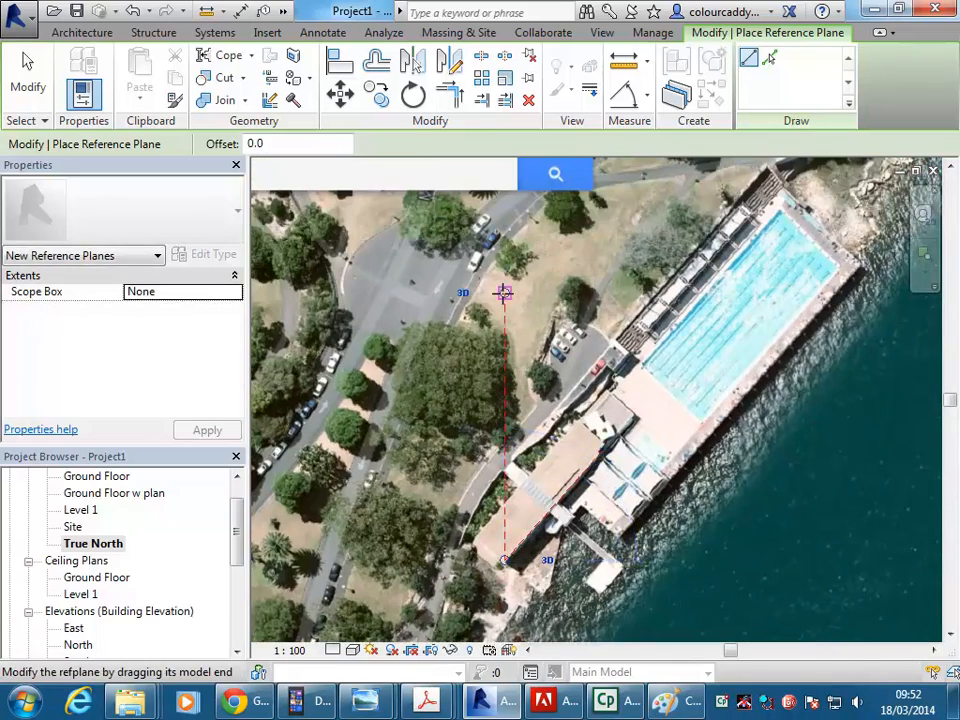
key("Escape")
key("Escape")
Step: Rotate the satellite image and both reference planes clockwise about the roof's southern corner until the roof-edge plane is horizontal
scroll(569, 277, "down", 3)
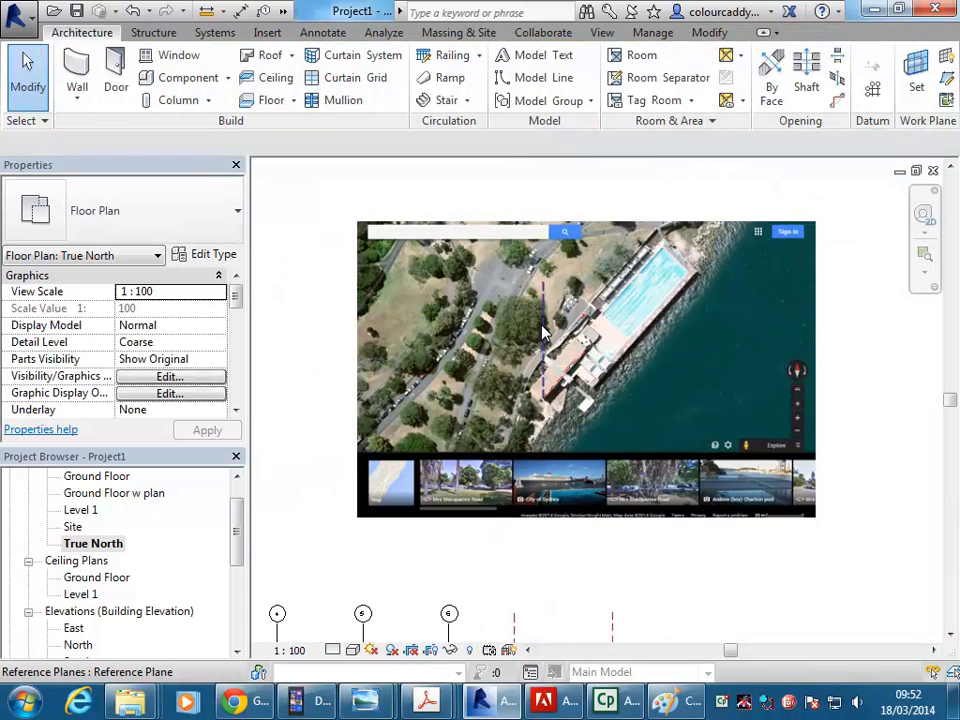
left_click(544, 333)
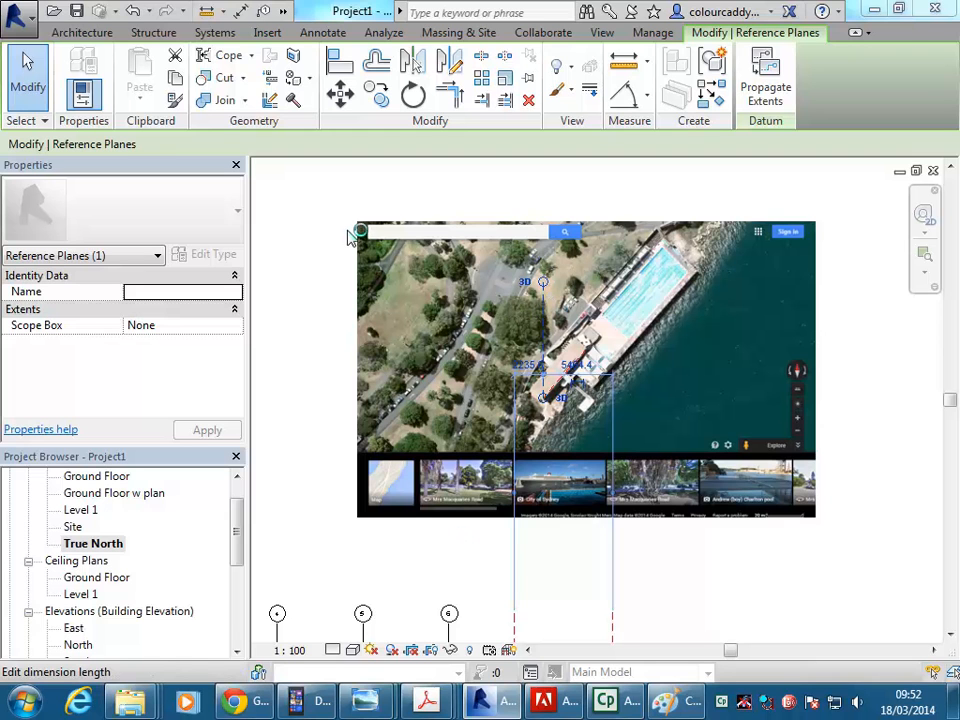
left_click(386, 270)
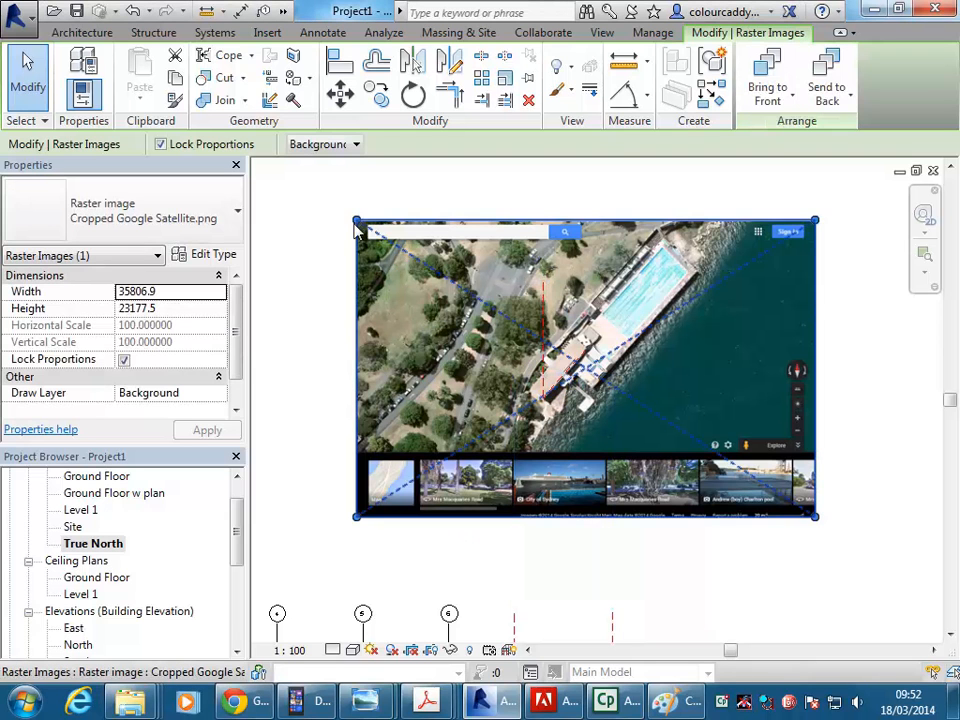
left_click(328, 197)
left_click_drag(773, 490, 861, 538)
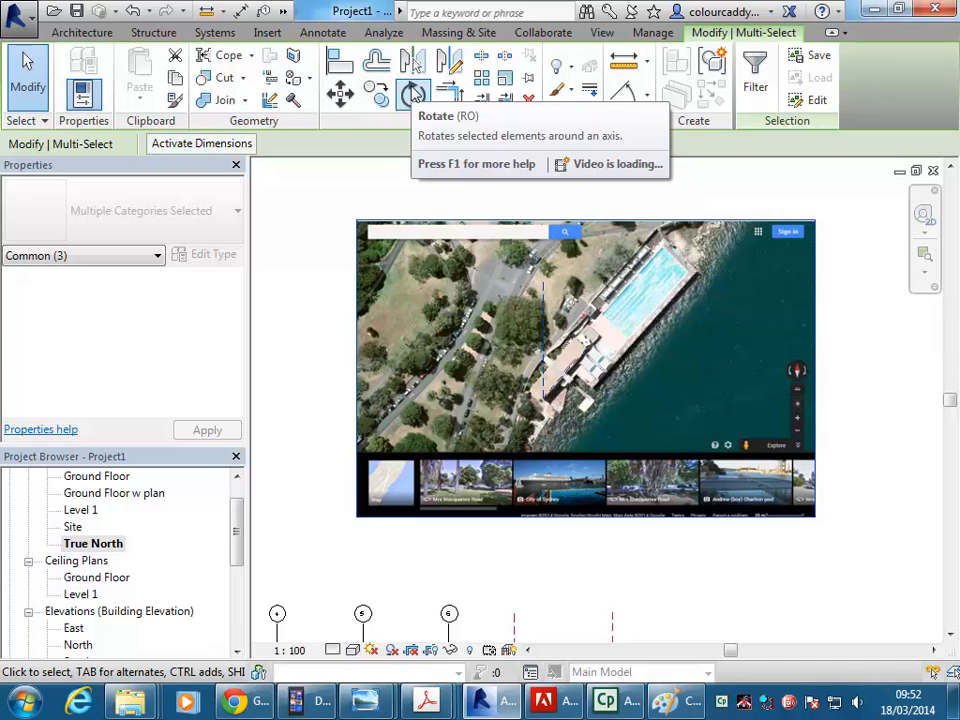
left_click(414, 92)
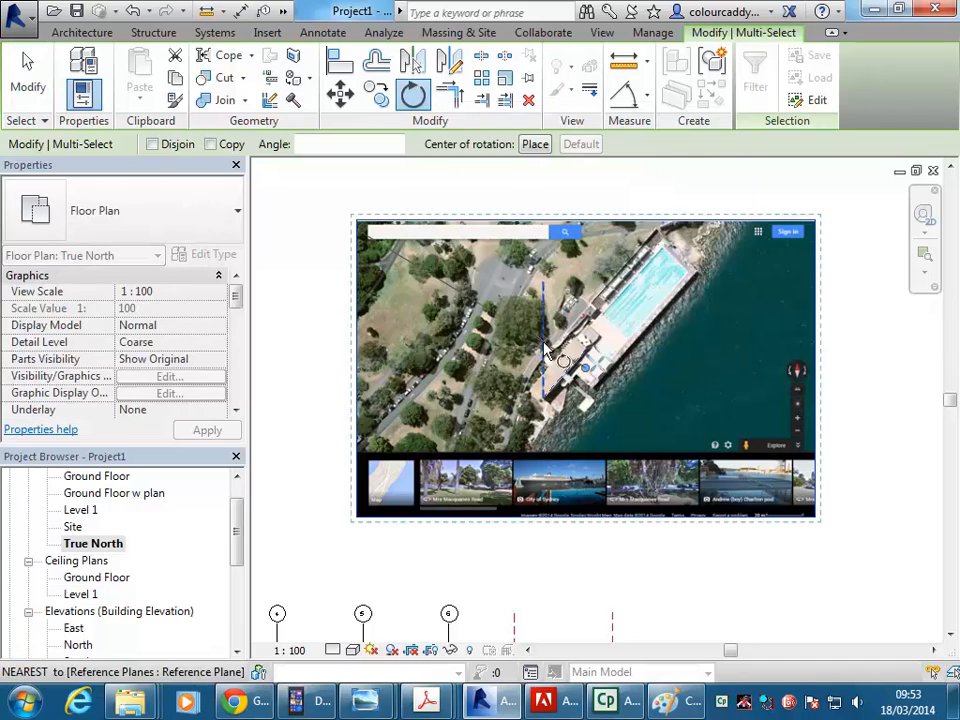
scroll(621, 360, "up", 8)
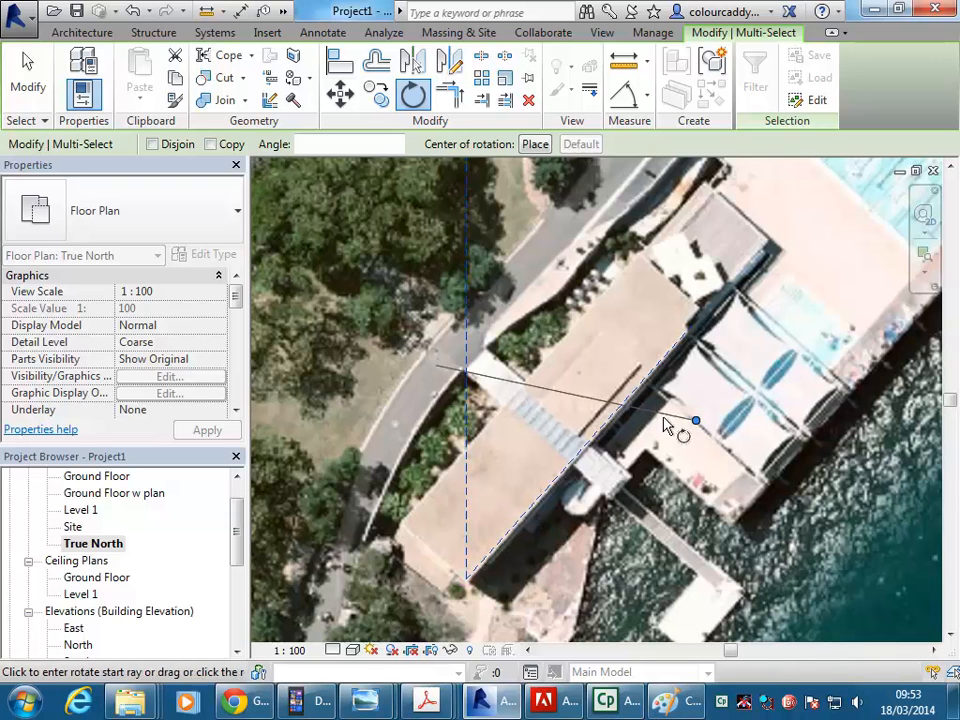
left_click_drag(697, 422, 467, 578)
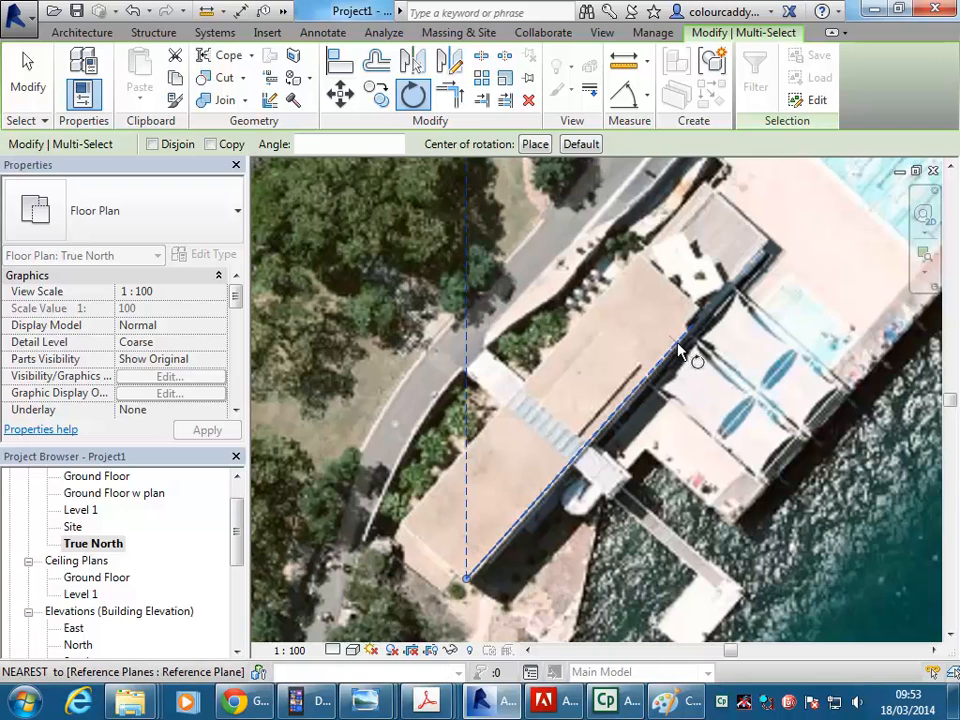
left_click(637, 399)
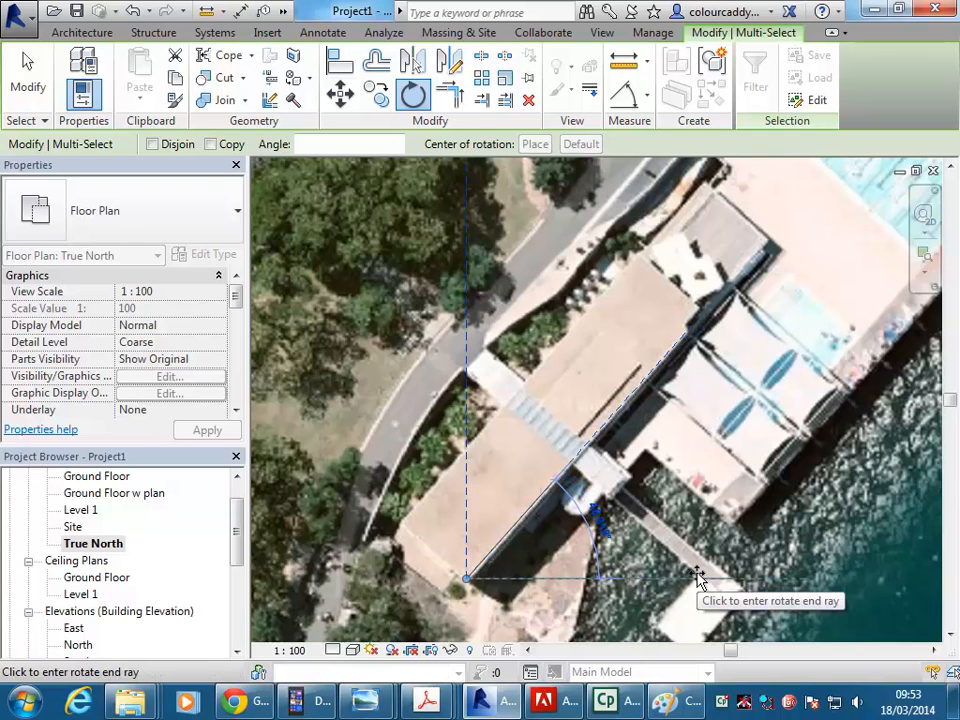
left_click(698, 578)
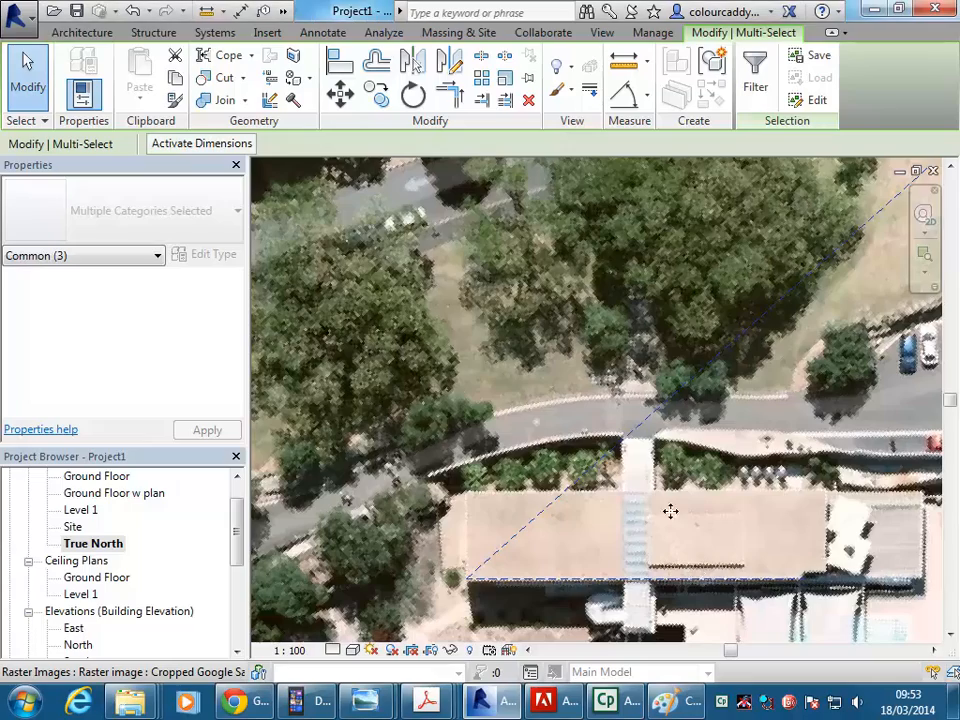
Step: Move only the rotated satellite image onto the building grid, so the pool building overlaps the grid's western part
scroll(658, 422, "down", 5)
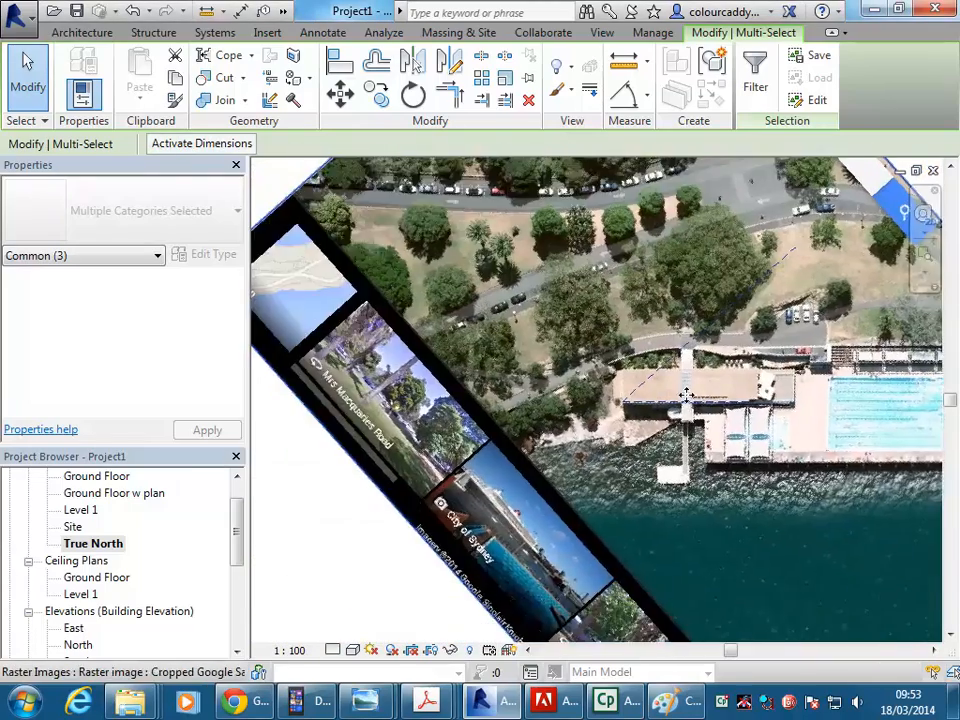
scroll(686, 395, "down", 5)
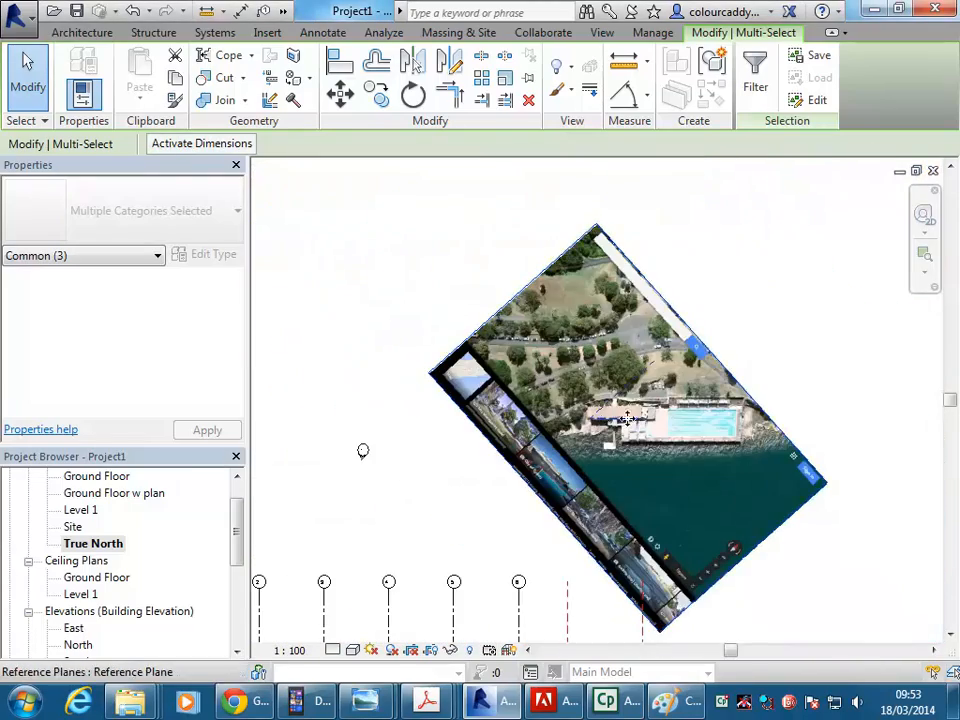
scroll(580, 535, "down", 1)
middle_click_drag(580, 535, 617, 391)
middle_click_drag(515, 475, 600, 438)
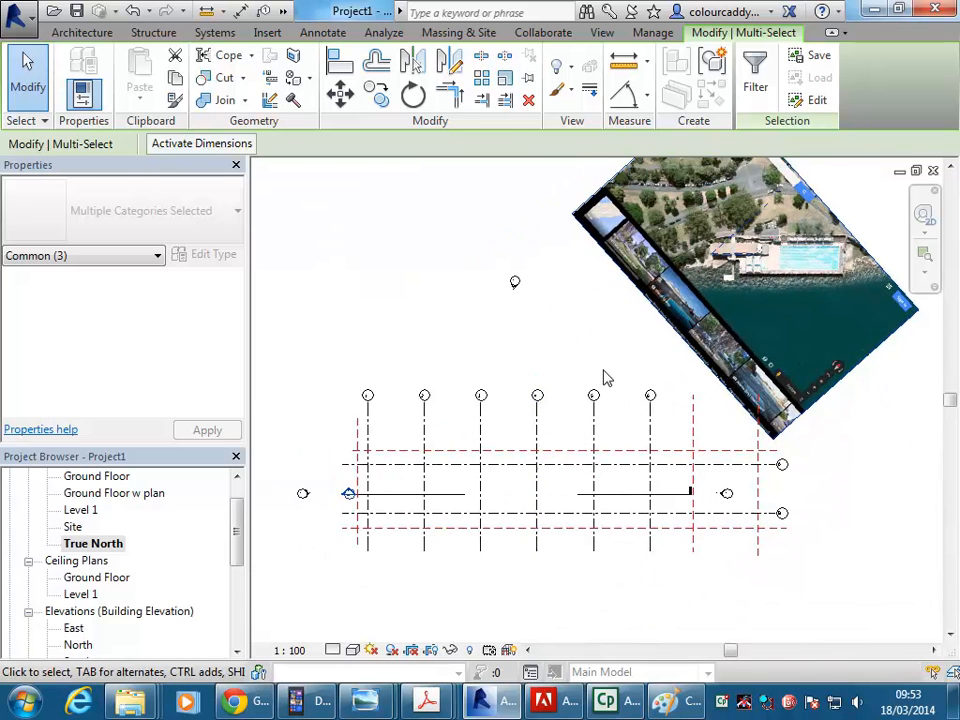
middle_click_drag(604, 378, 560, 388)
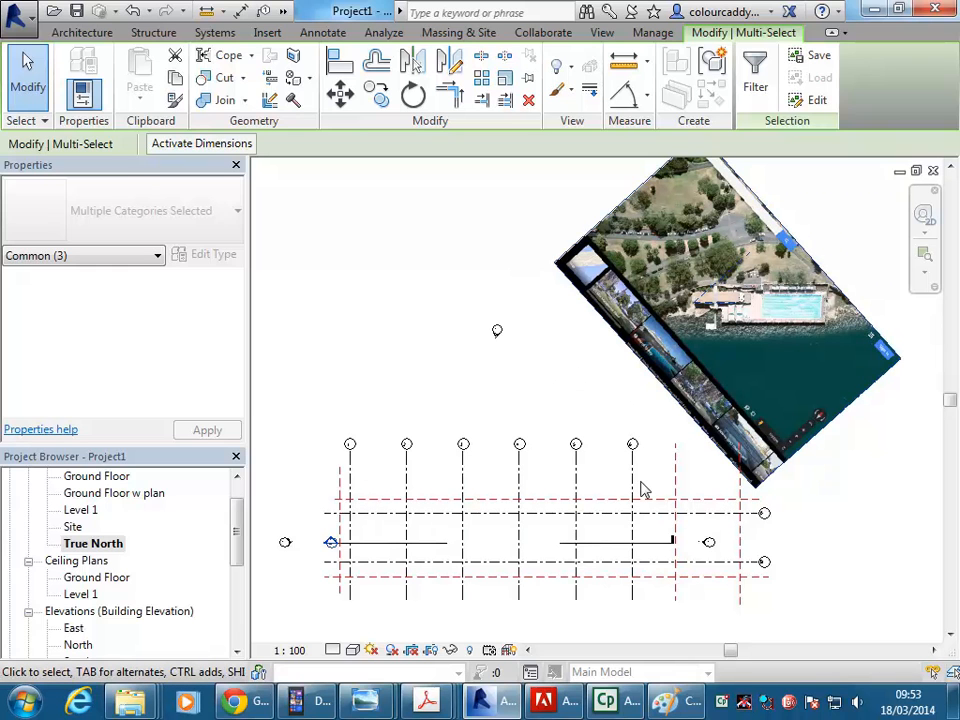
left_click(731, 390)
left_click_drag(709, 367, 452, 564)
middle_click_drag(441, 541, 560, 394)
scroll(560, 394, "up", 2)
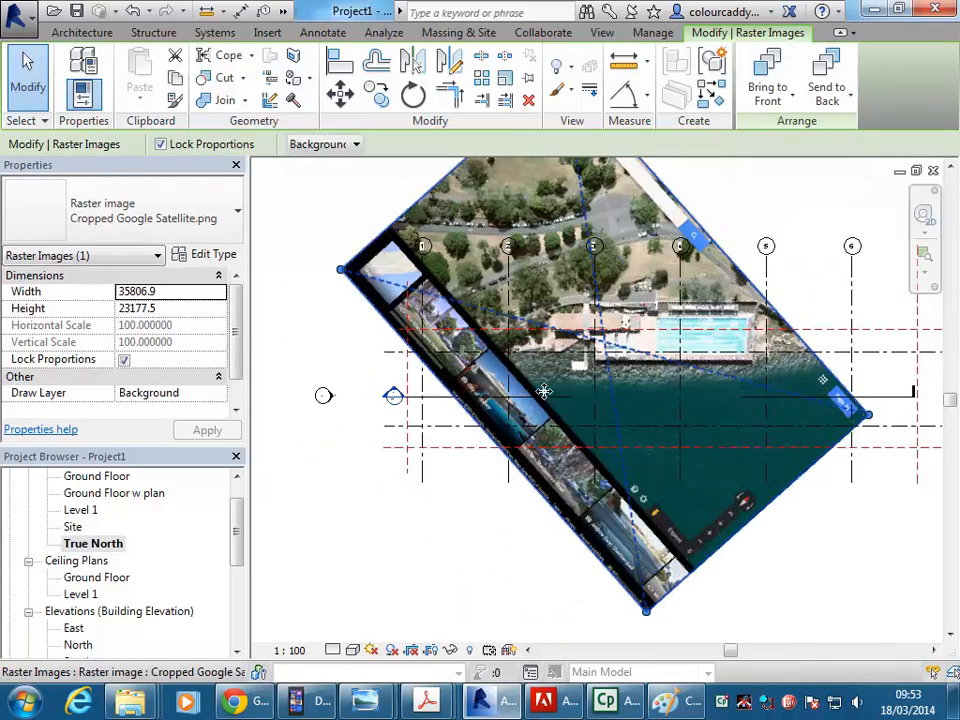
scroll(560, 394, "up", 2)
scroll(490, 398, "up", 1)
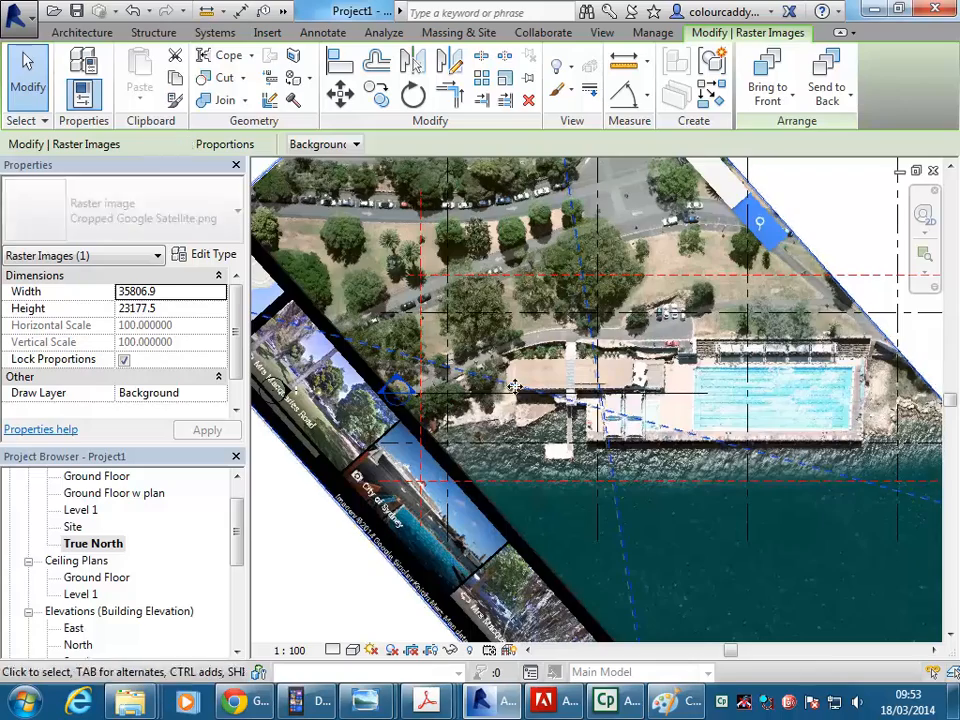
Step: Nudge the image so the roof's lower-left corner meets the westernmost vertical reference plane and the lower horizontal grid line
key("Left")
key("Left")
key("Left")
key("shift+Left")
key("shift+Left")
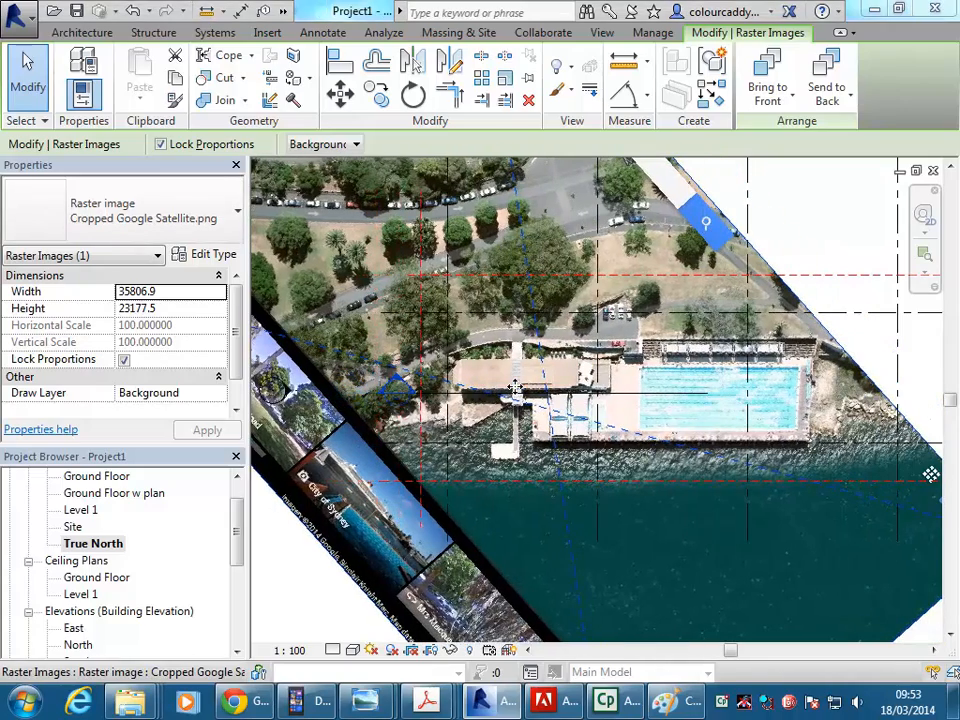
key("shift+Left")
key("shift+Left")
key("shift+Left")
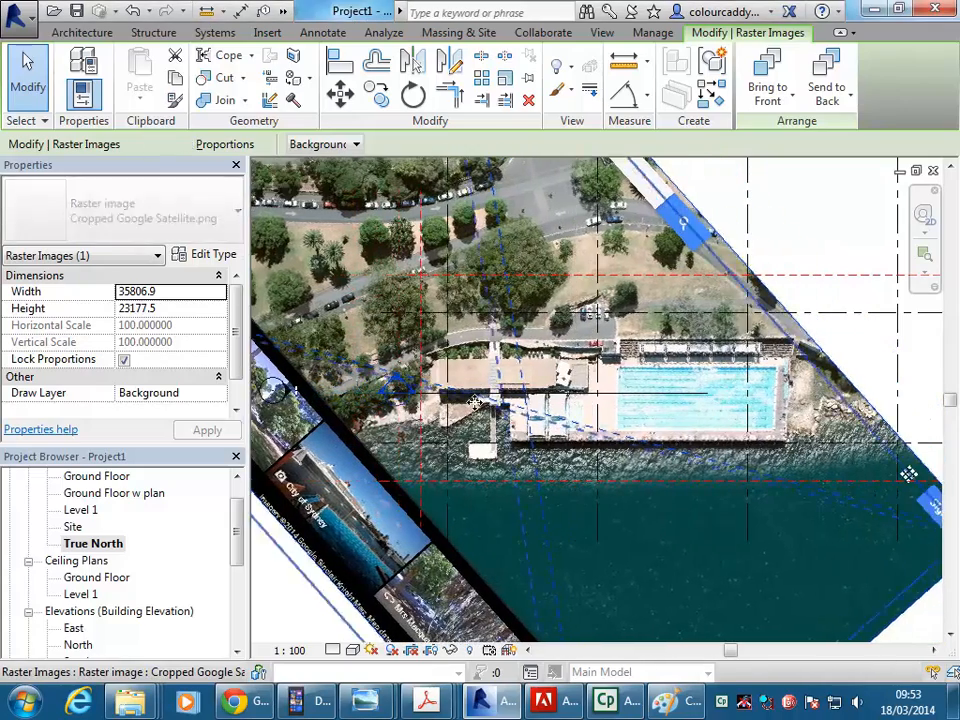
key("shift+Down")
key("shift+Down")
key("shift+Down")
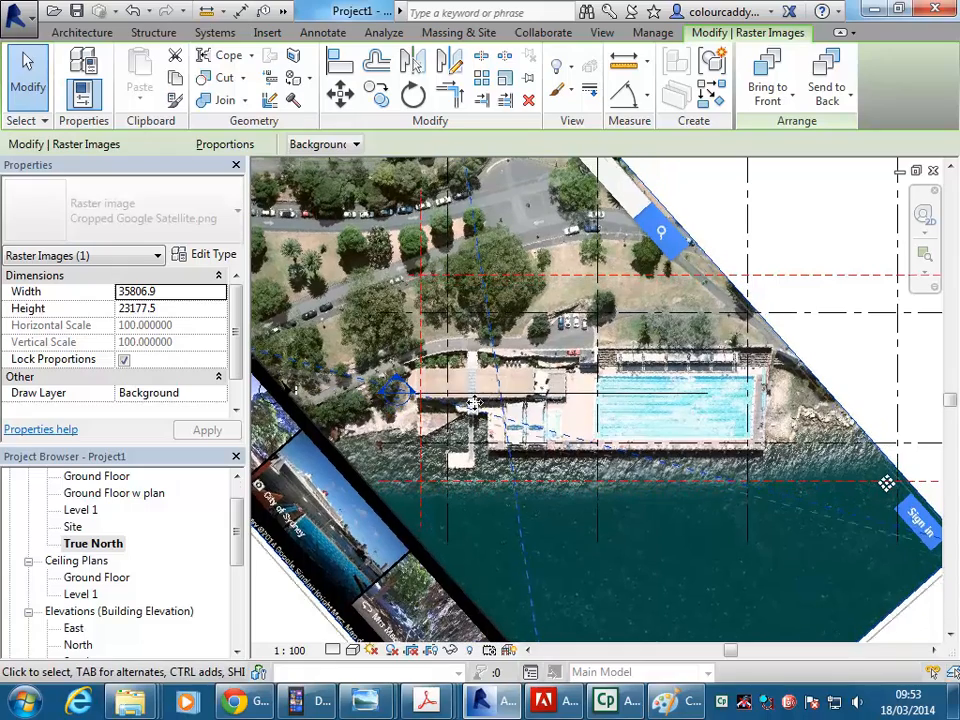
key("Down")
key("Down")
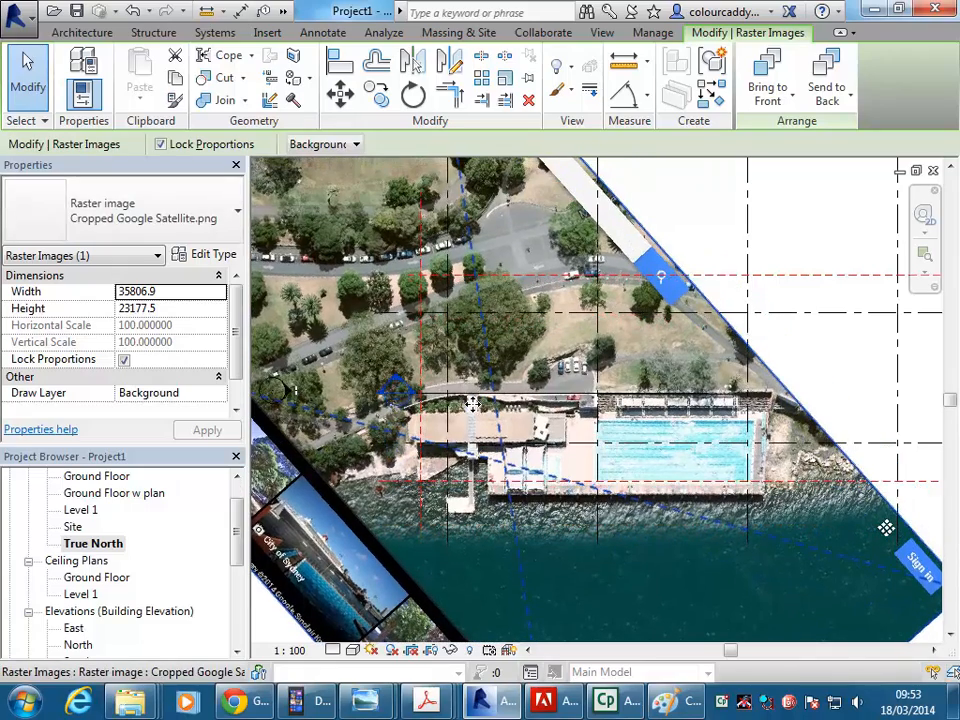
key("Right")
key("Right")
key("Right")
scroll(472, 404, "up", 6)
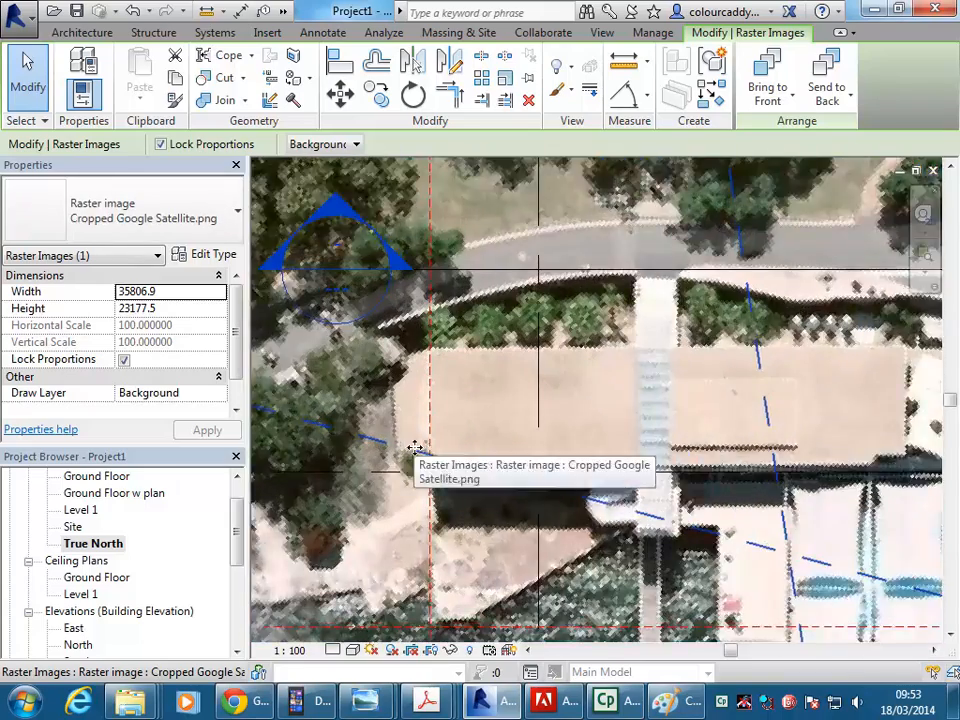
Step: Enlarge the satellite image by its corner with locked proportions to about 126651 wide by 81980 high
scroll(432, 472, "down", 5)
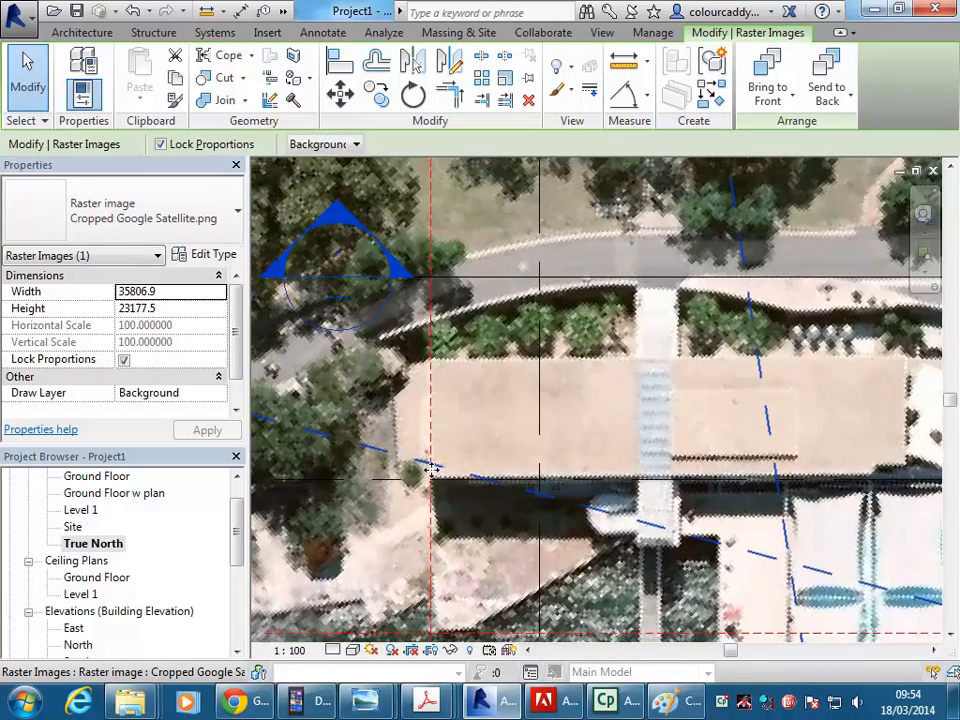
scroll(432, 472, "down", 5)
middle_click_drag(512, 463, 533, 397)
left_click_drag(697, 472, 812, 503)
middle_click_drag(812, 503, 716, 487)
left_click_drag(716, 487, 816, 510)
scroll(603, 437, "down", 2)
middle_click_drag(615, 437, 666, 421)
middle_click_drag(752, 469, 598, 462)
scroll(598, 462, "down", 2)
left_click_drag(640, 466, 833, 540)
scroll(596, 404, "down", 3)
middle_click_drag(596, 404, 511, 359)
left_click_drag(647, 426, 754, 454)
middle_click_drag(498, 378, 562, 425)
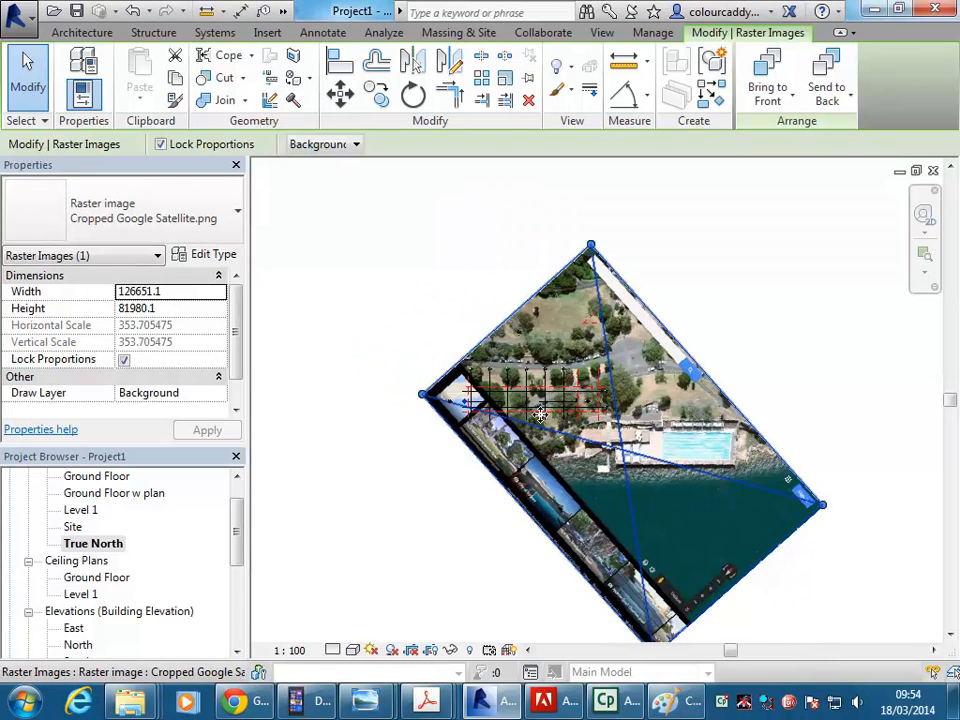
Step: Shift the enlarged image left and slightly up until the pool building lies just below the western half of the grid
key("Left")
key("Left")
key("Left")
key("Left")
key("Left")
key("Left")
key("Left")
key("Left")
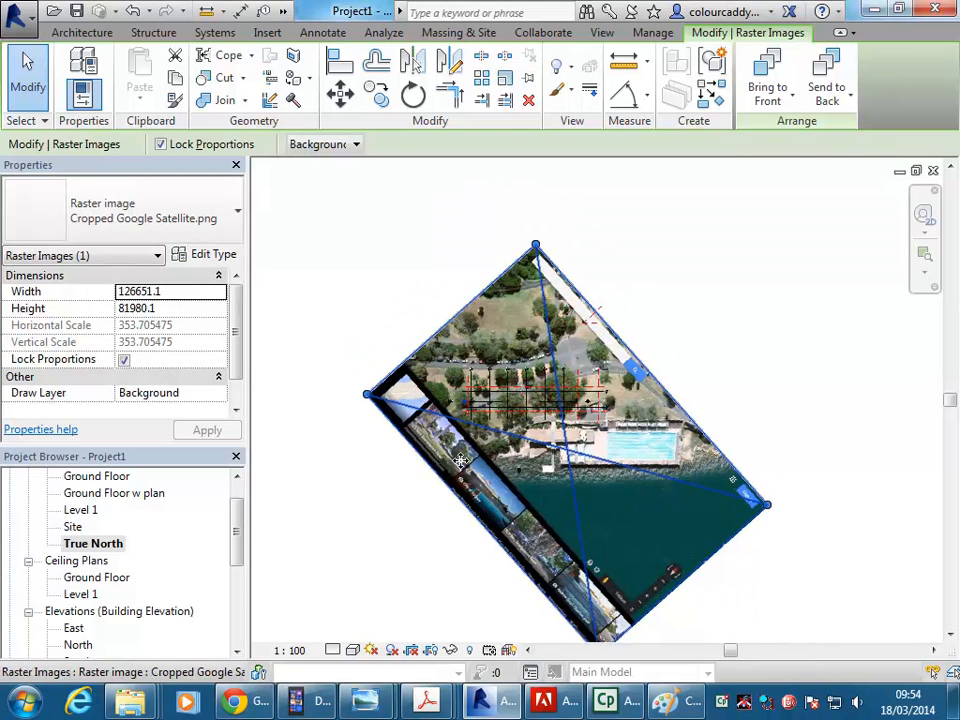
key("Up")
key("Up")
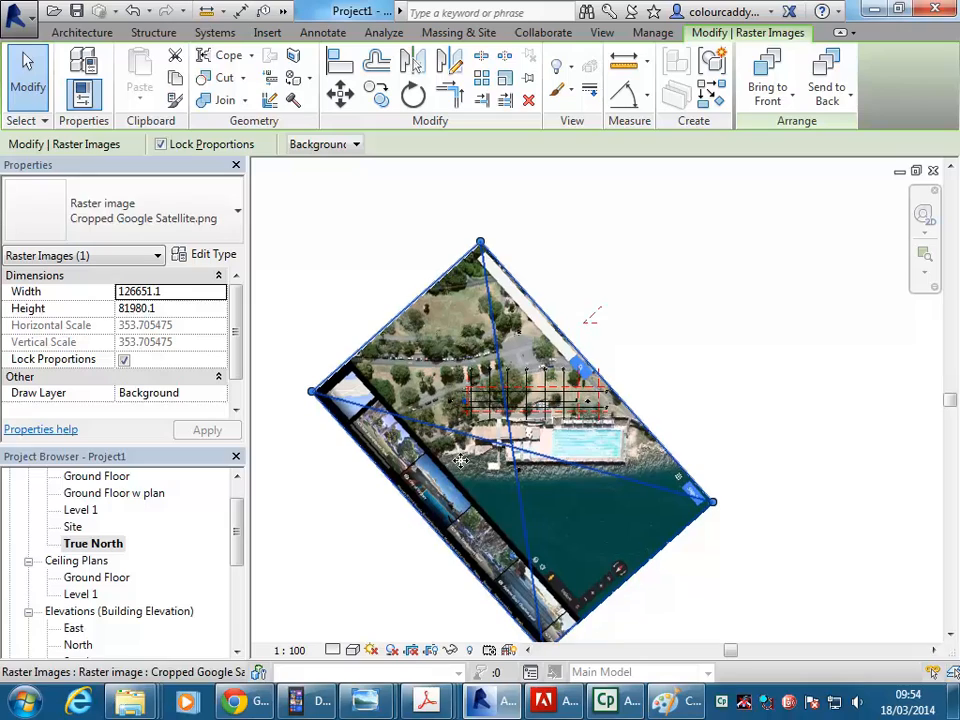
Step: Align the image so the roof's upper edge meets the upper horizontal reference plane and its lower-left corner meets the westernmost vertical one
scroll(503, 328, "up", 6)
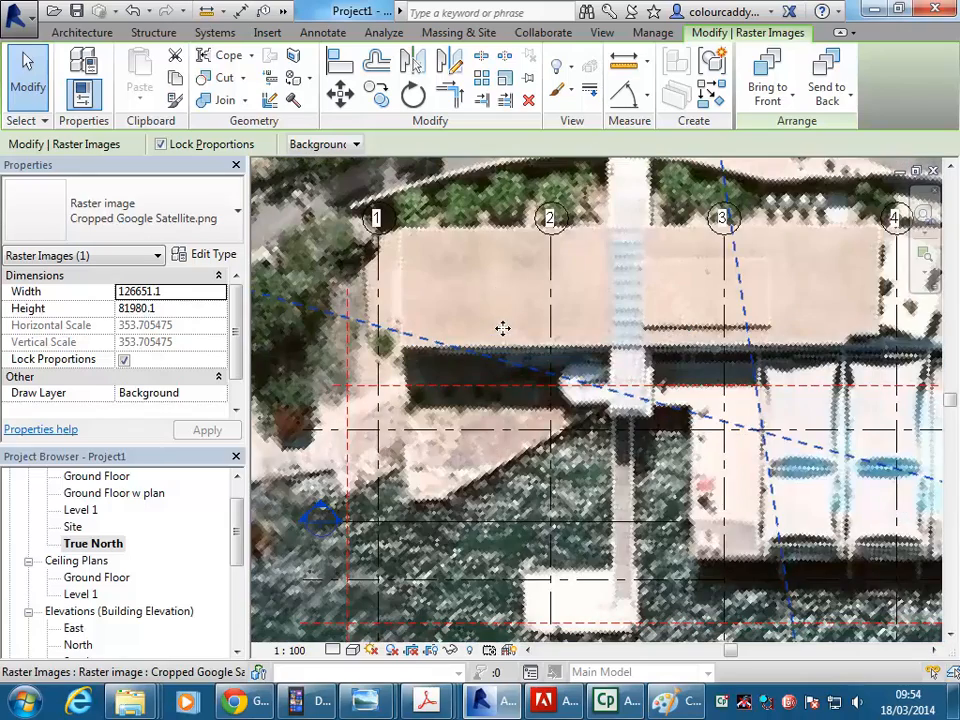
left_click_drag(503, 328, 465, 379)
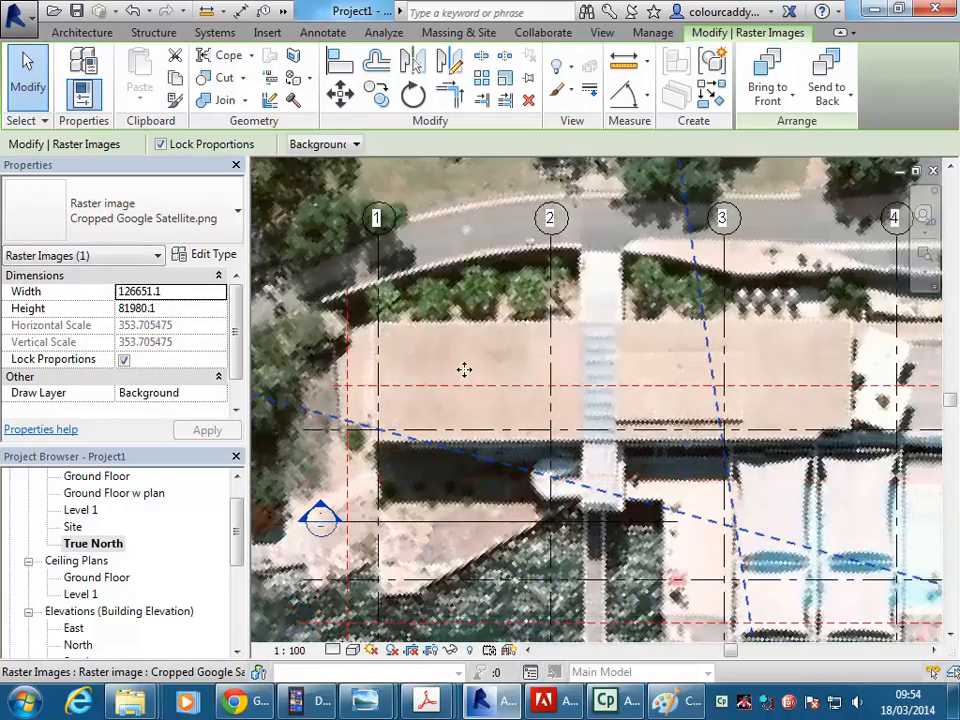
key("Down")
key("Down")
key("Down")
key("Down")
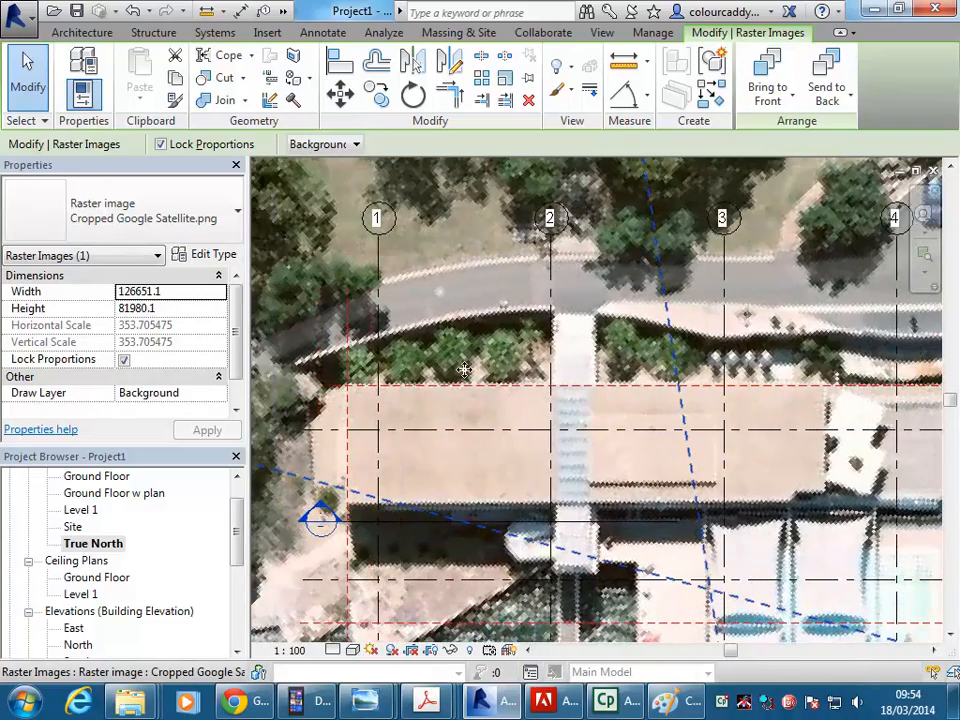
Step: Scale the satellite image graphically from the upper and westernmost reference planes' intersection so the roof's right edge meets the easternmost plane, making it 254912.2 wide
scroll(353, 404, "up", 2)
scroll(359, 351, "up", 2)
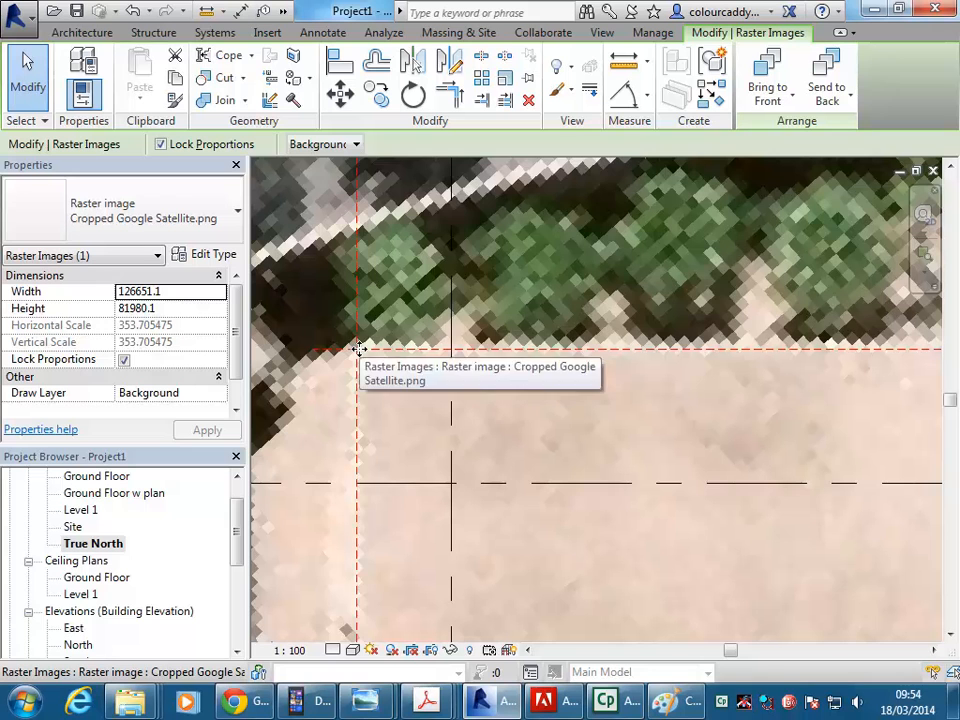
left_click(506, 80)
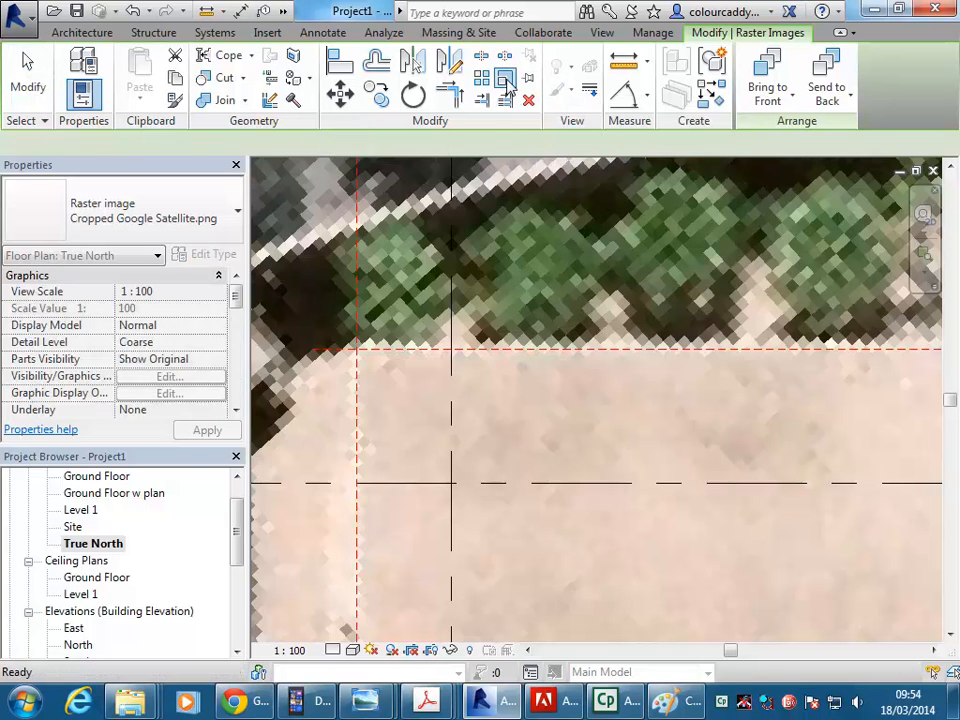
left_click(357, 349)
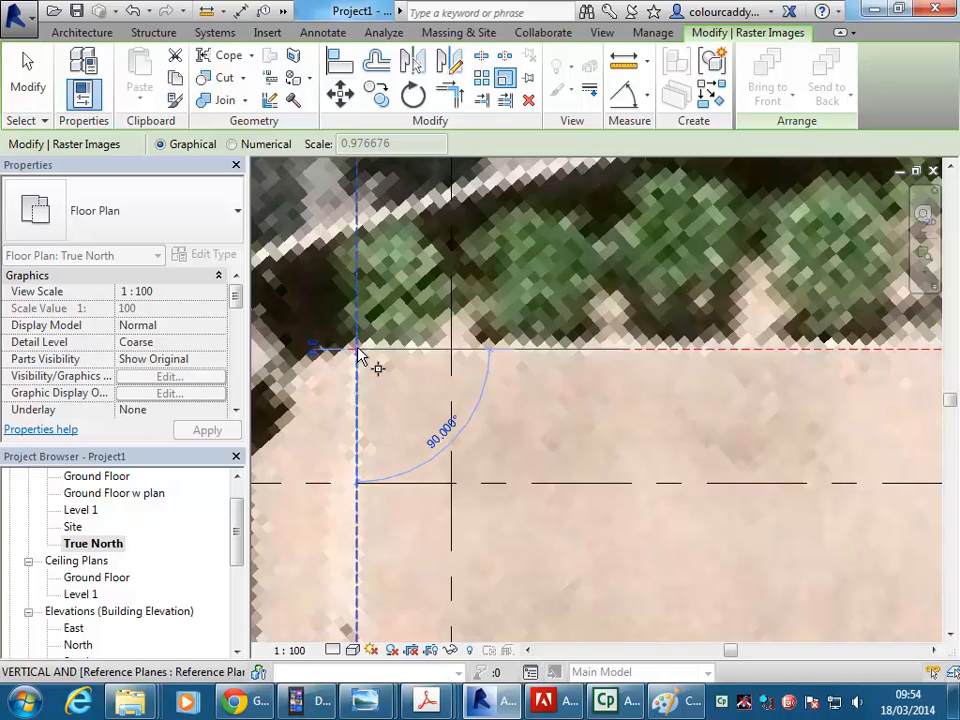
scroll(671, 315, "down", 3)
middle_click_drag(674, 330, 405, 351)
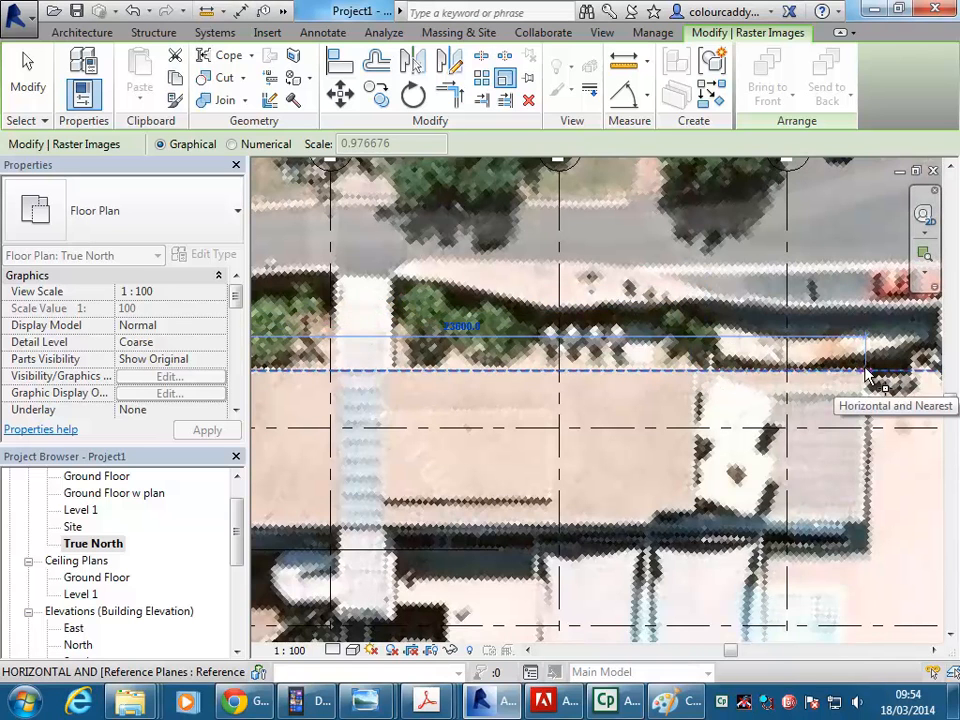
scroll(867, 375, "down", 5)
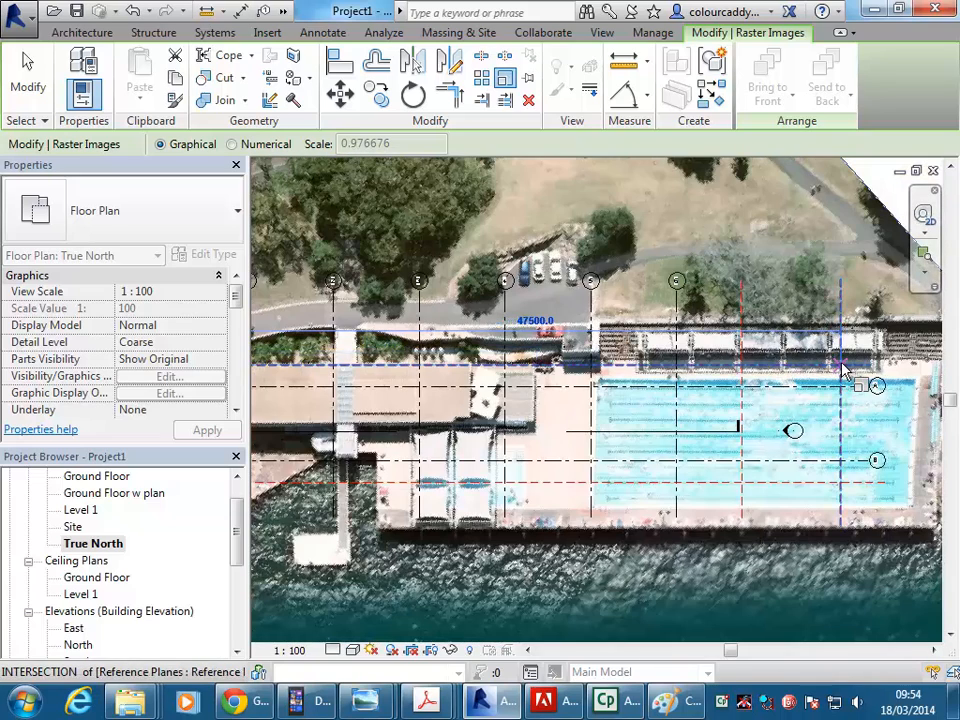
left_click(843, 370)
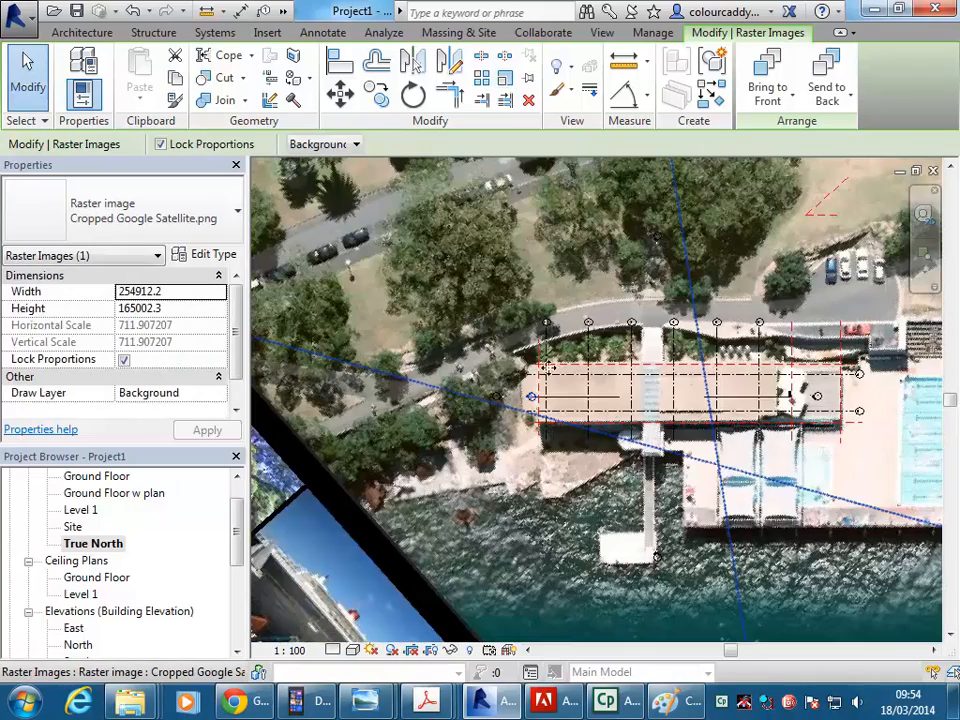
Step: Examine how the scaled satellite image fits the building grid and compare it with the swimming pool and its surroundings
scroll(823, 396, "down", 1)
mouse_move(823, 396)
middle_mouse_down()
mouse_move(467, 420)
mouse_move(594, 394)
mouse_move(596, 380)
middle_mouse_up()
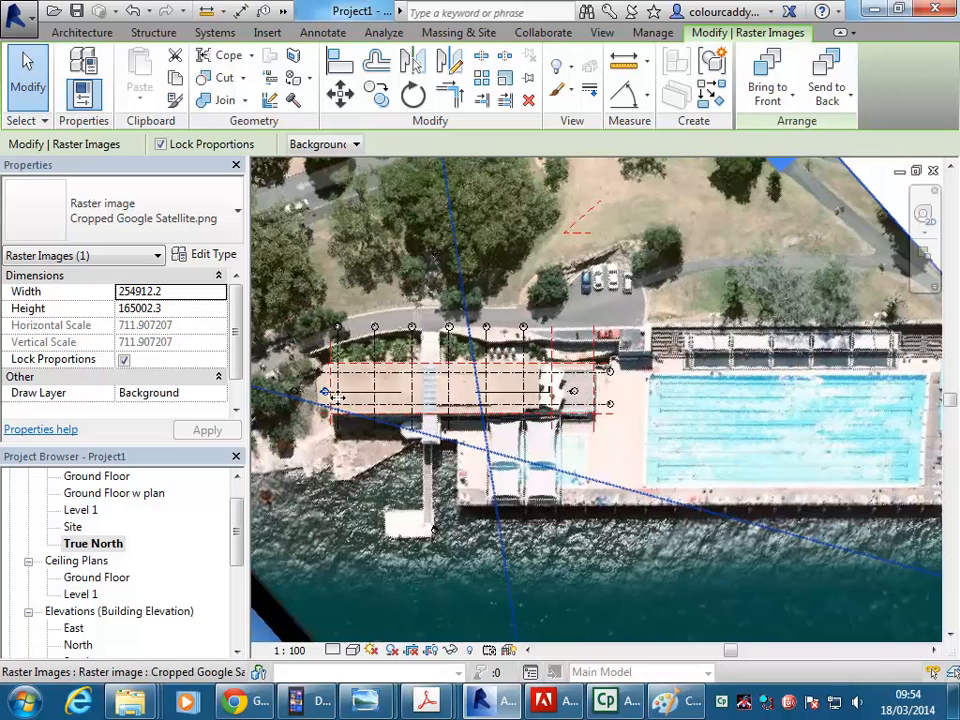
scroll(704, 380, "down", 1)
middle_click_drag(704, 380, 662, 365)
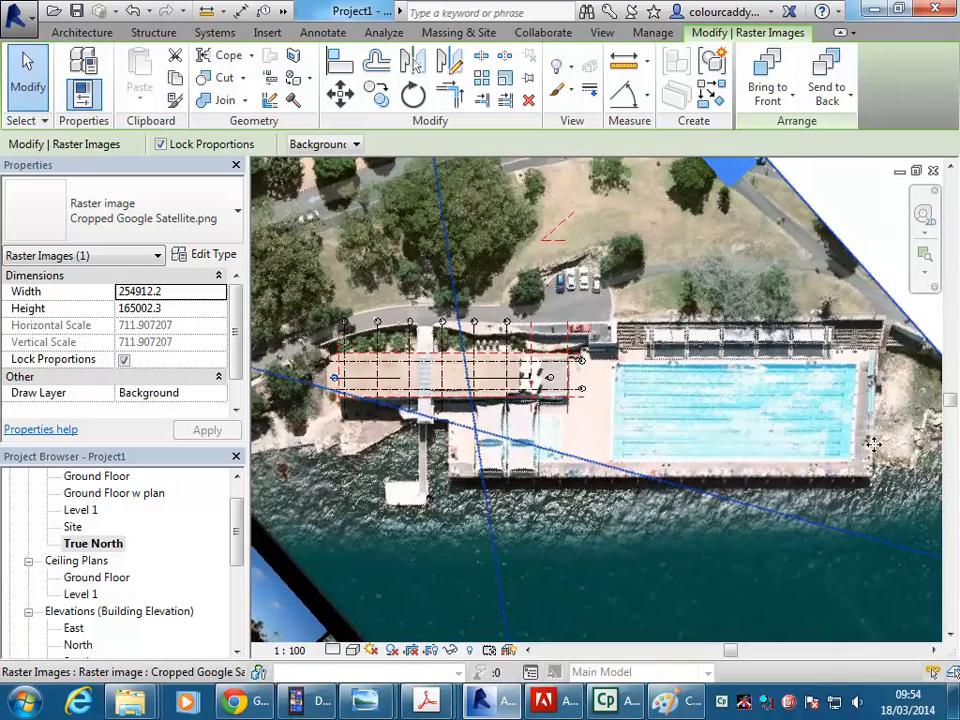
mouse_move(867, 443)
middle_mouse_down()
mouse_move(706, 400)
mouse_move(754, 353)
mouse_move(746, 351)
mouse_move(741, 382)
middle_mouse_up()
scroll(736, 316, "up", 2)
scroll(726, 352, "up", 1)
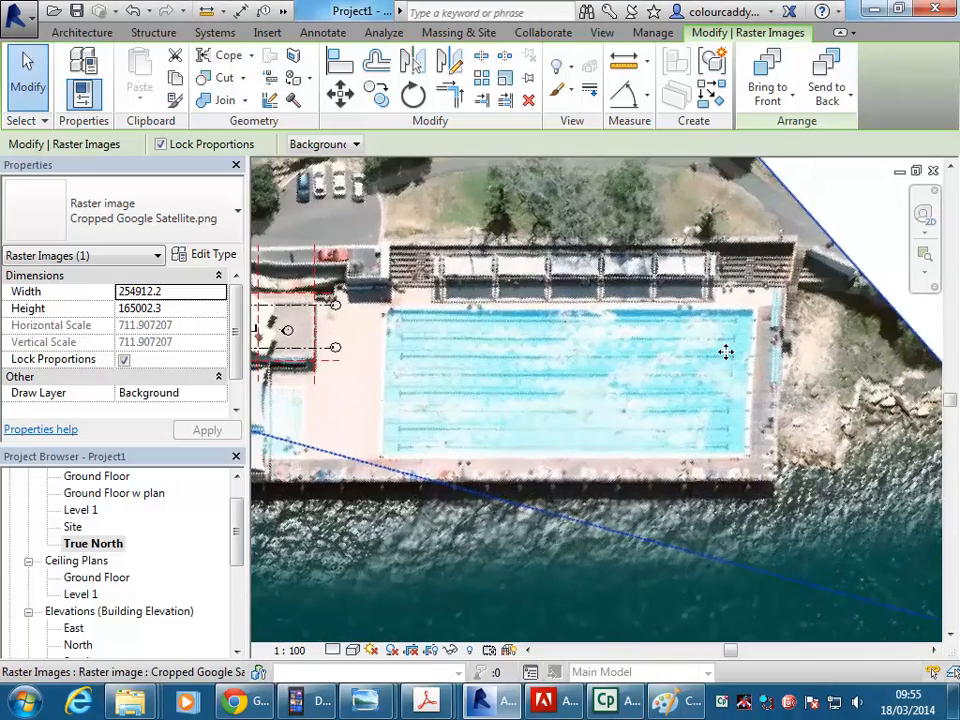
scroll(726, 352, "up", 1)
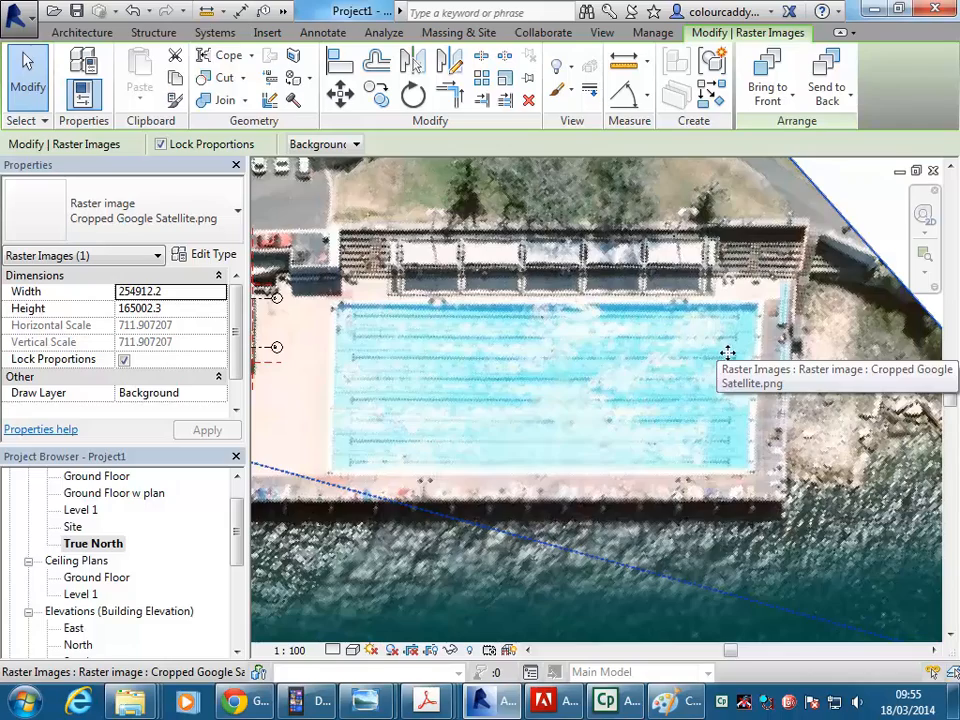
middle_click_drag(728, 353, 834, 332)
scroll(915, 358, "down", 5)
scroll(710, 381, "up", 3)
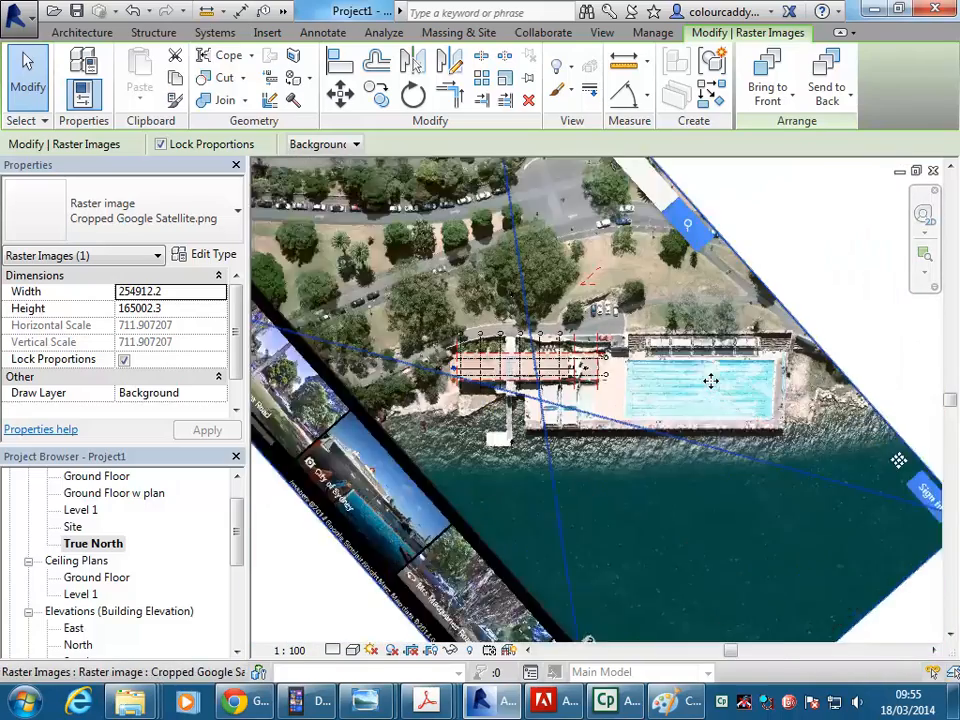
scroll(712, 381, "up", 2)
middle_click_drag(805, 392, 711, 392)
scroll(705, 391, "up", 3)
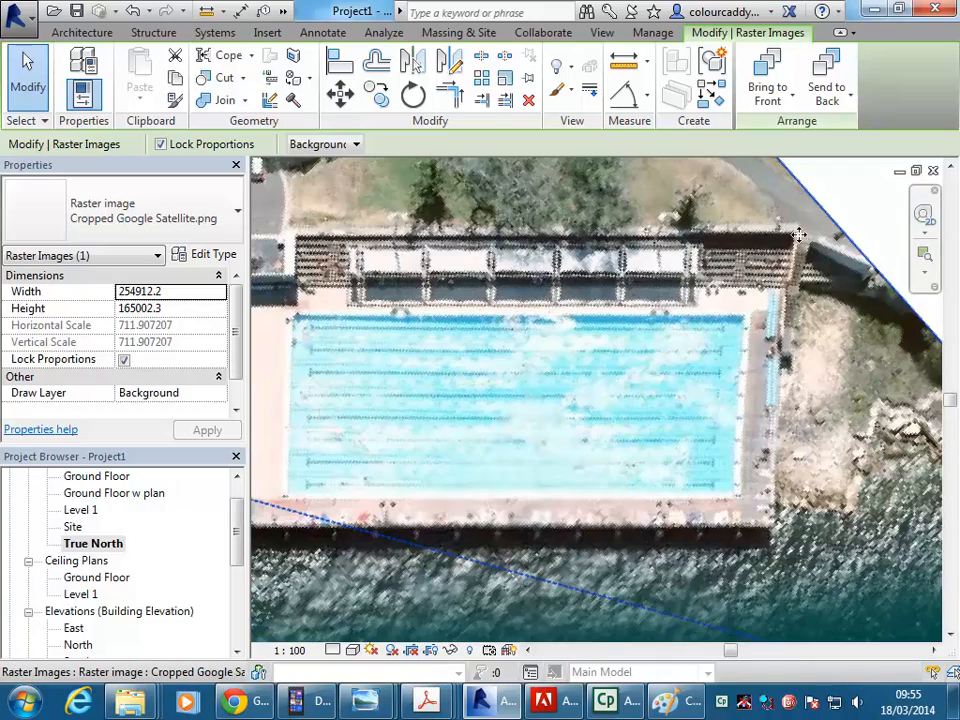
middle_click_drag(474, 423, 692, 416)
scroll(692, 416, "down", 1)
middle_click_drag(458, 456, 651, 456)
middle_click_drag(799, 398, 597, 391)
scroll(597, 391, "down", 2)
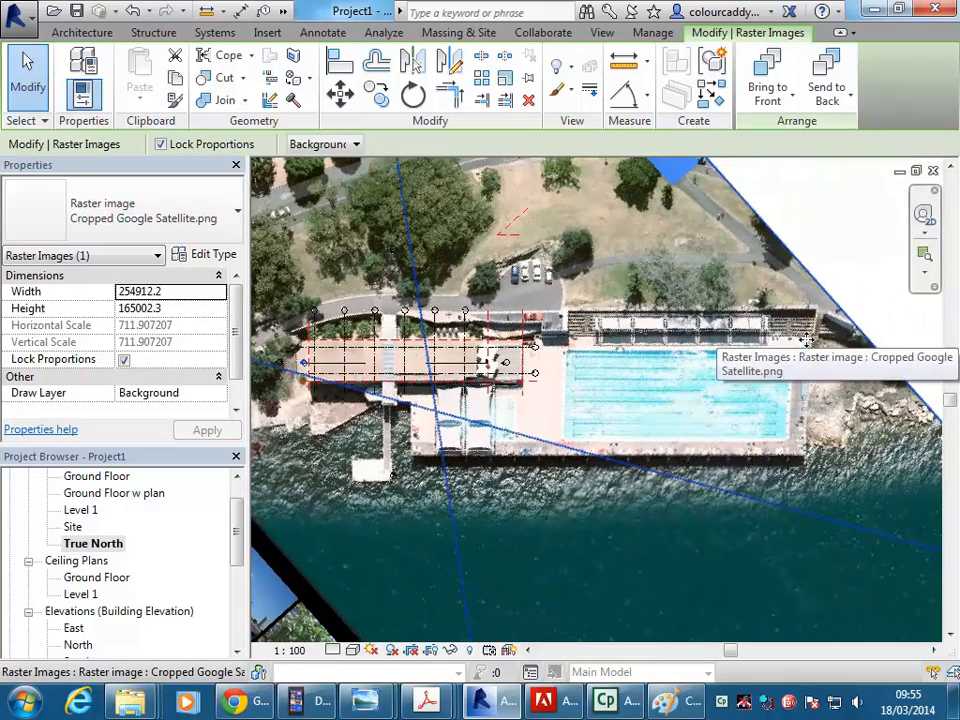
middle_click_drag(709, 412, 752, 437)
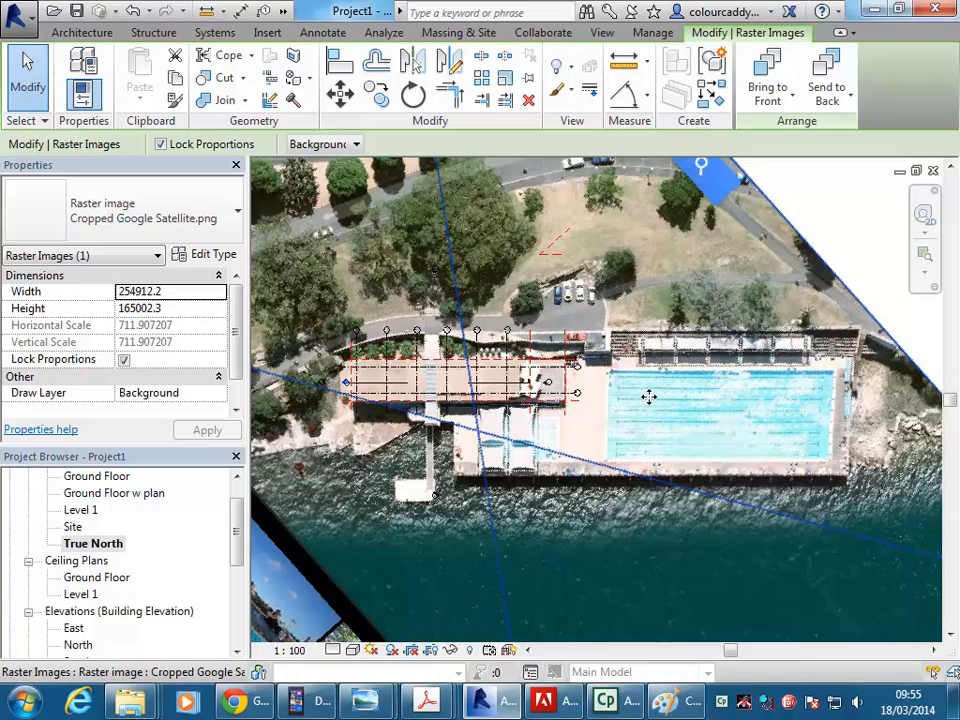
scroll(650, 396, "down", 4)
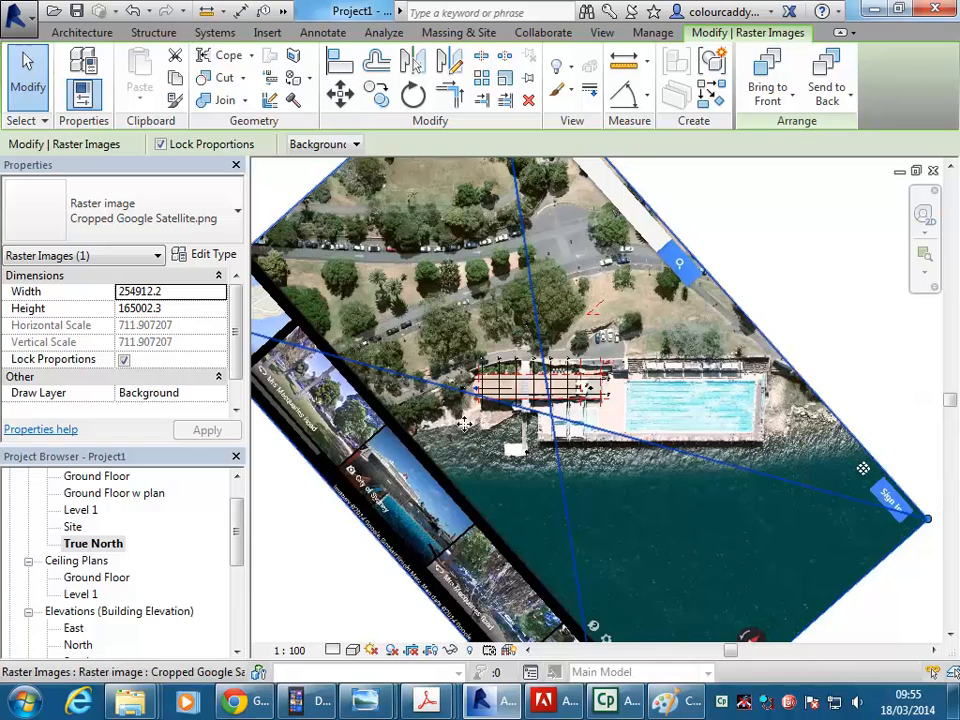
Step: Deselect the satellite image and compare the slanted reference plane north of the building with the compass needle in the image
left_click(741, 240)
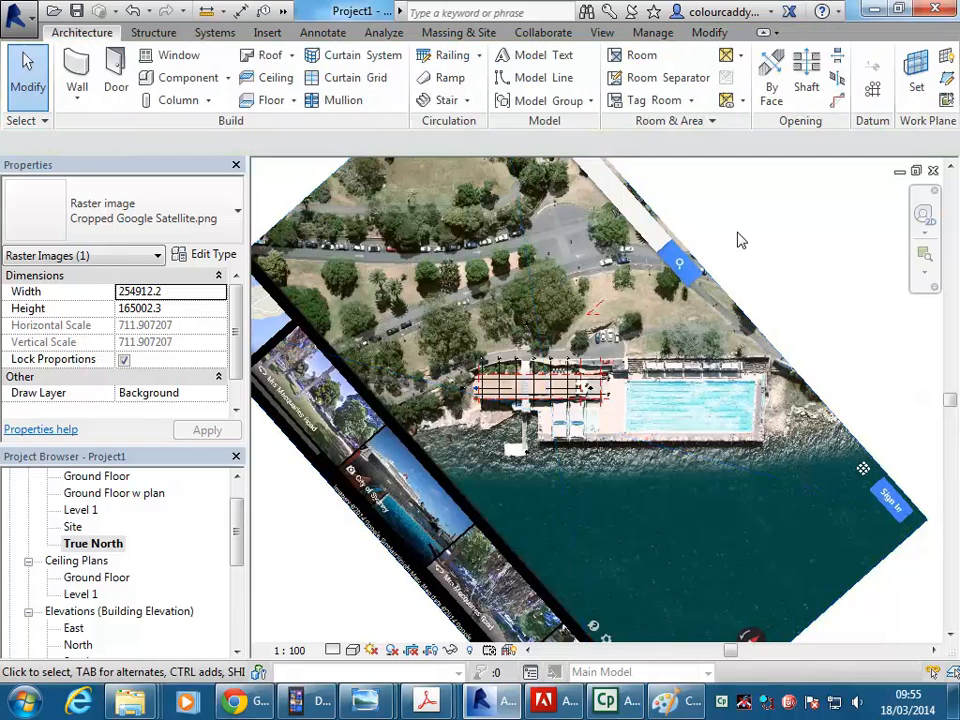
scroll(563, 275, "up", 3)
scroll(563, 275, "up", 4)
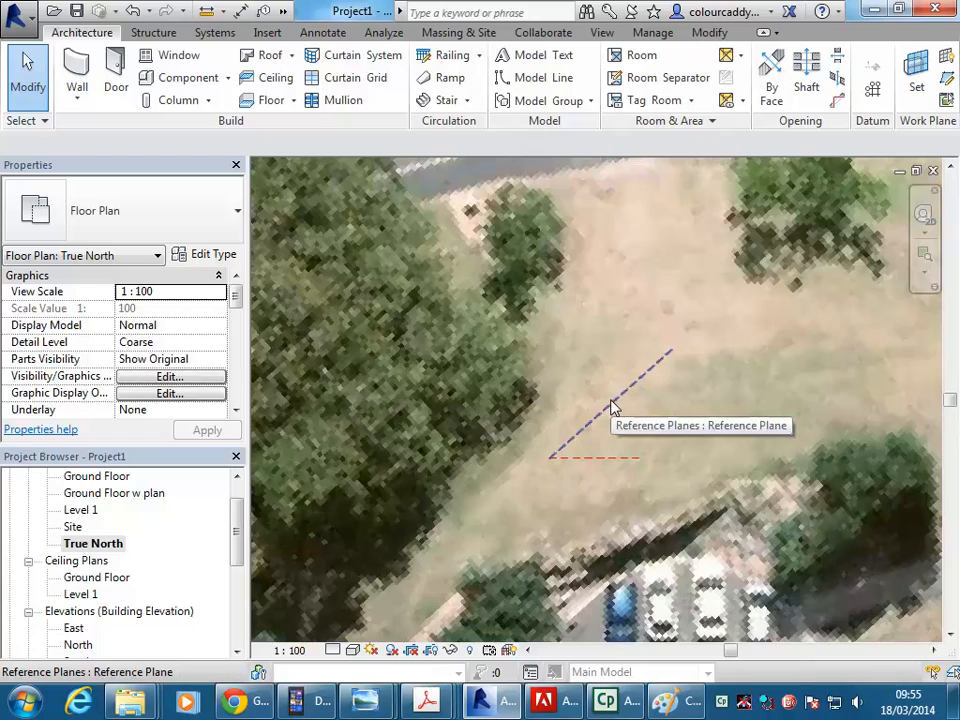
scroll(613, 408, "down", 8)
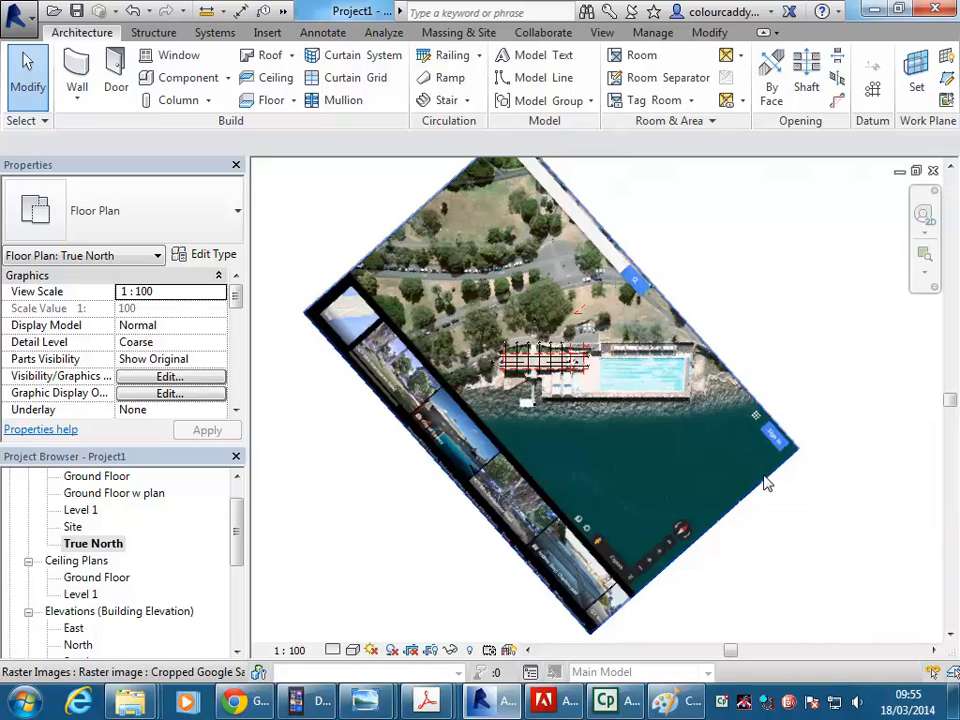
key("v")
key("g")
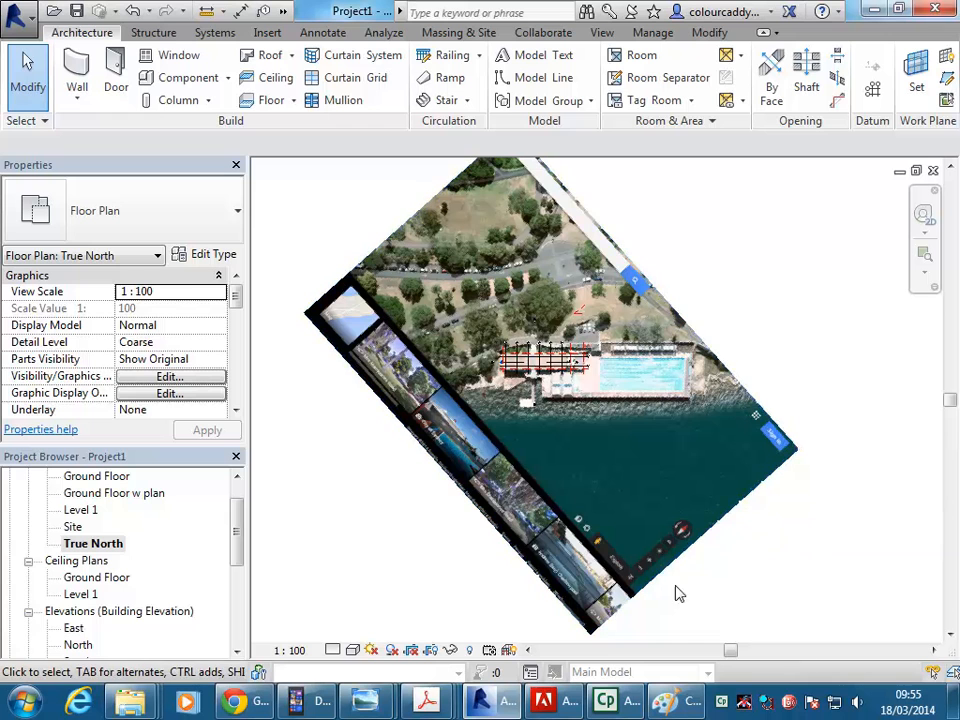
scroll(686, 541, "up", 5)
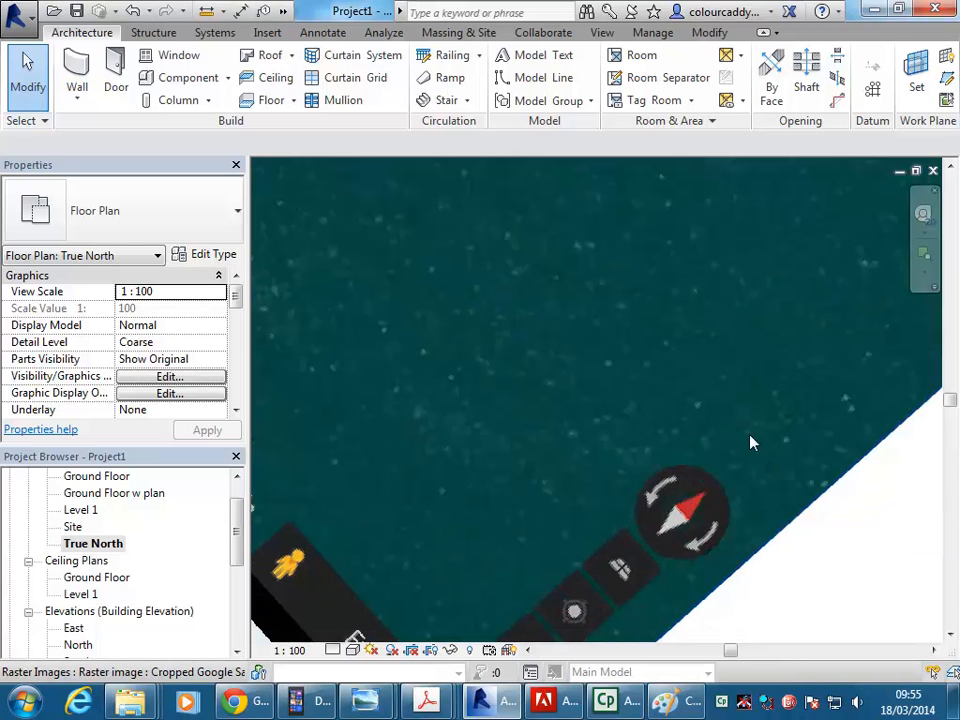
scroll(705, 470, "down", 3)
middle_click_drag(703, 446, 651, 632)
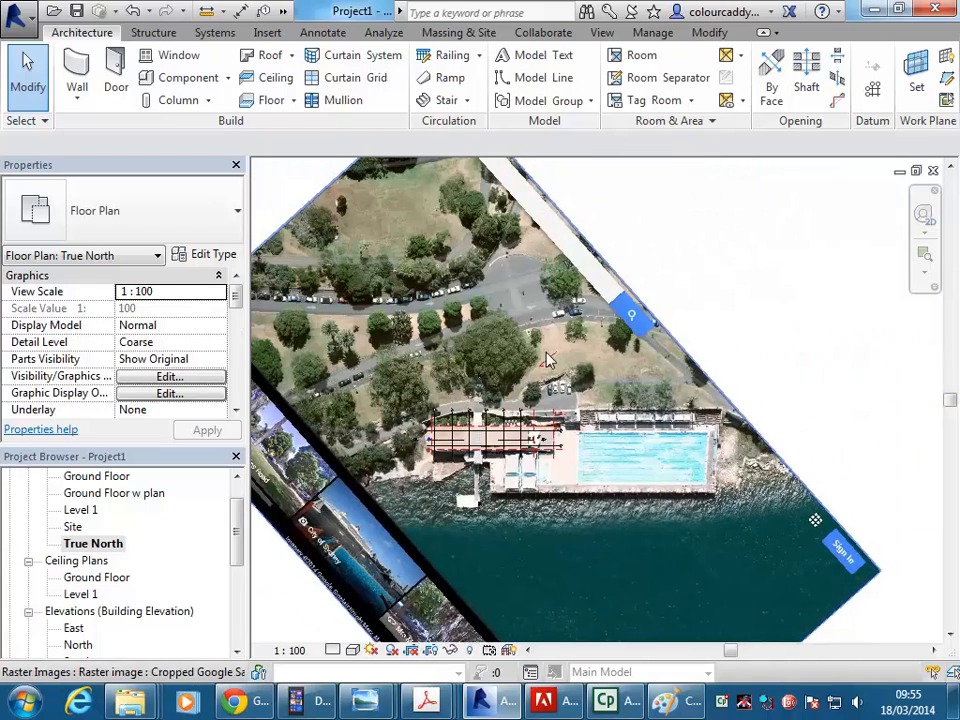
scroll(549, 367, "up", 3)
scroll(549, 367, "down", 4)
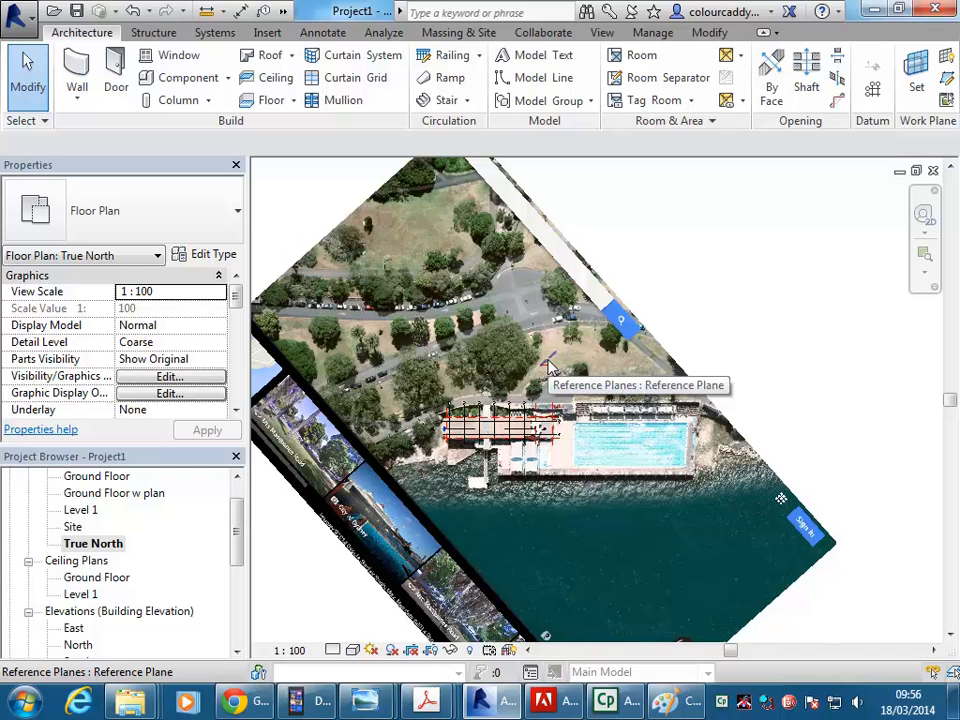
middle_click_drag(549, 367, 645, 400)
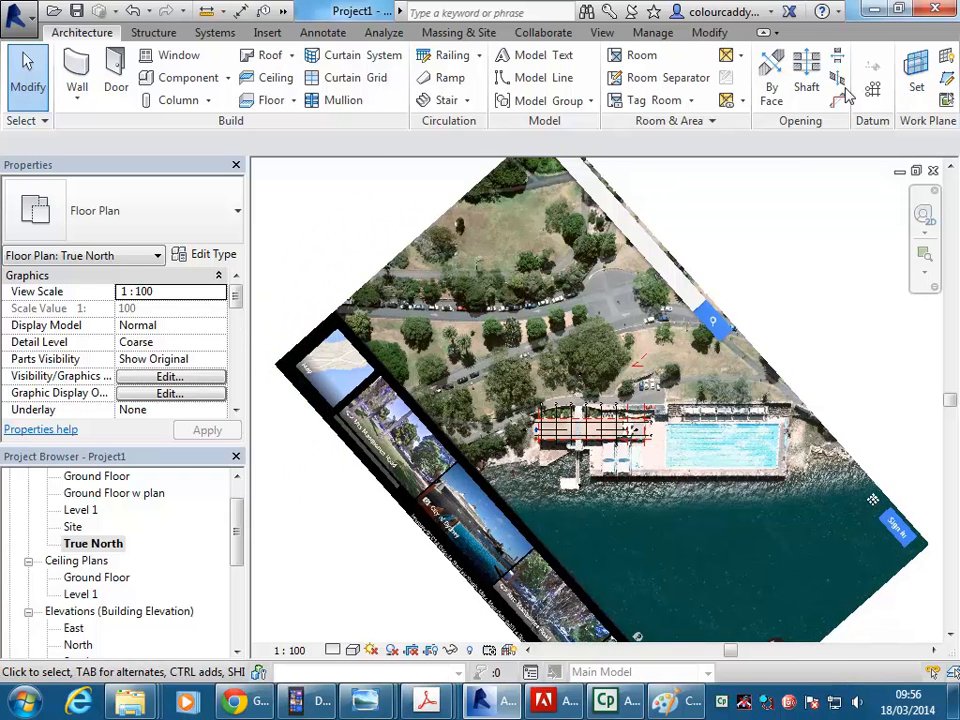
Step: Start Rotate True North and place the center of rotation at the shared endpoint of the two short reference planes north of the building
left_click(652, 33)
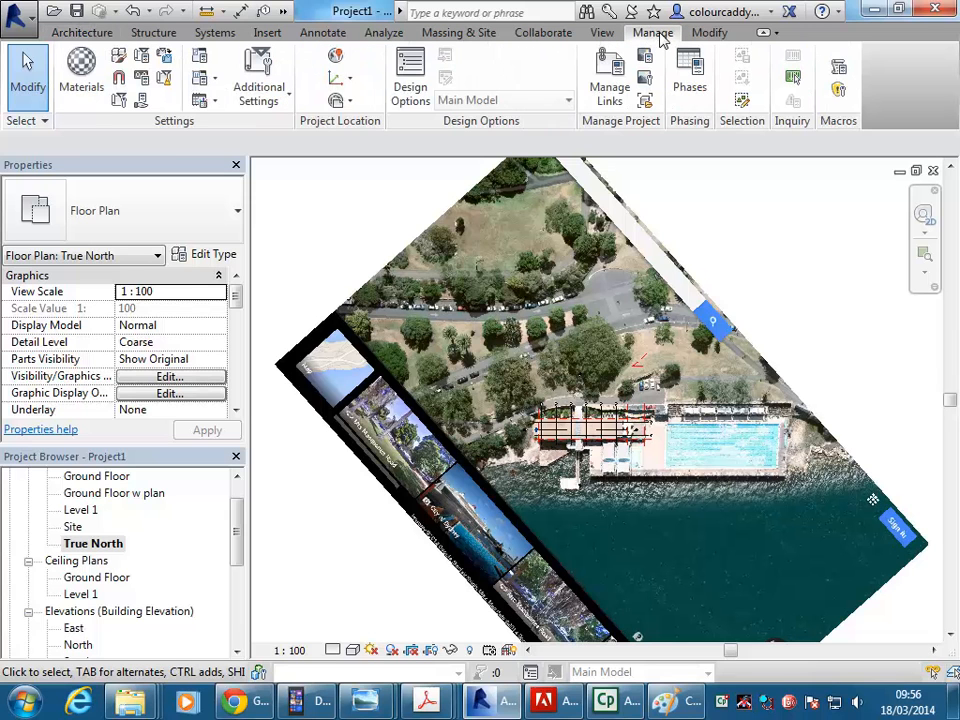
left_click(345, 80)
left_click(347, 105)
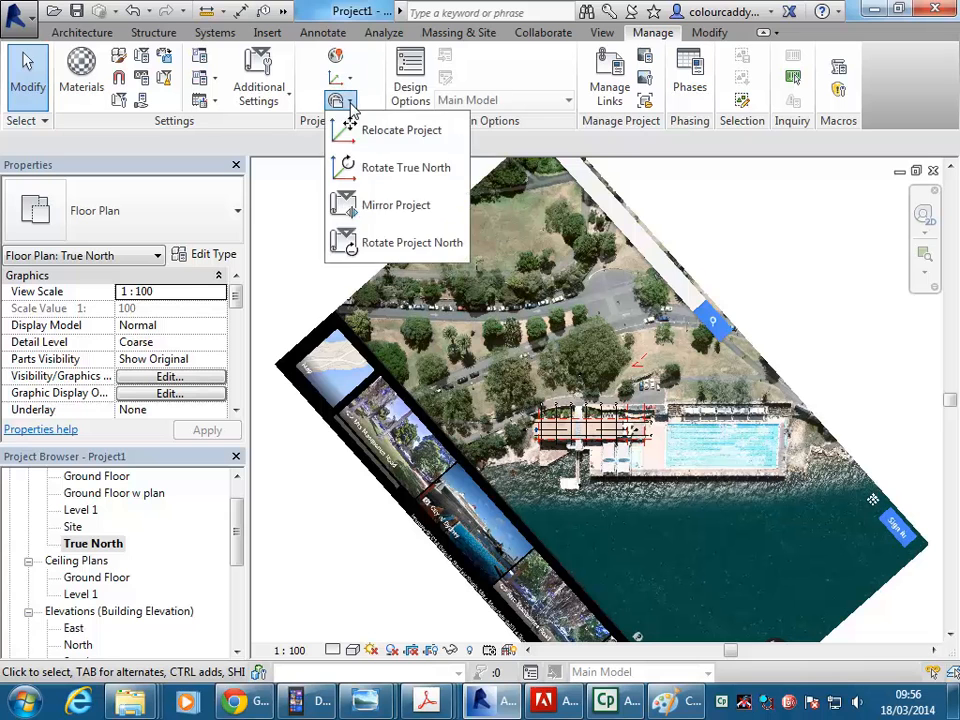
left_click(350, 102)
left_click(350, 102)
left_click(379, 168)
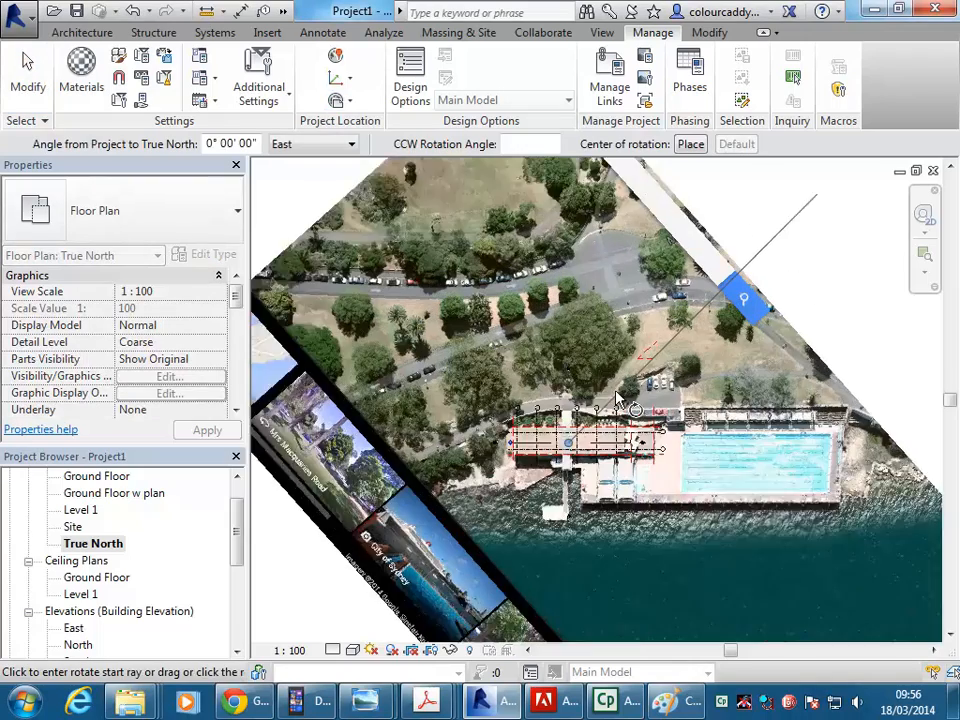
scroll(617, 400, "up", 3)
left_click_drag(481, 467, 602, 317)
scroll(621, 281, "up", 5)
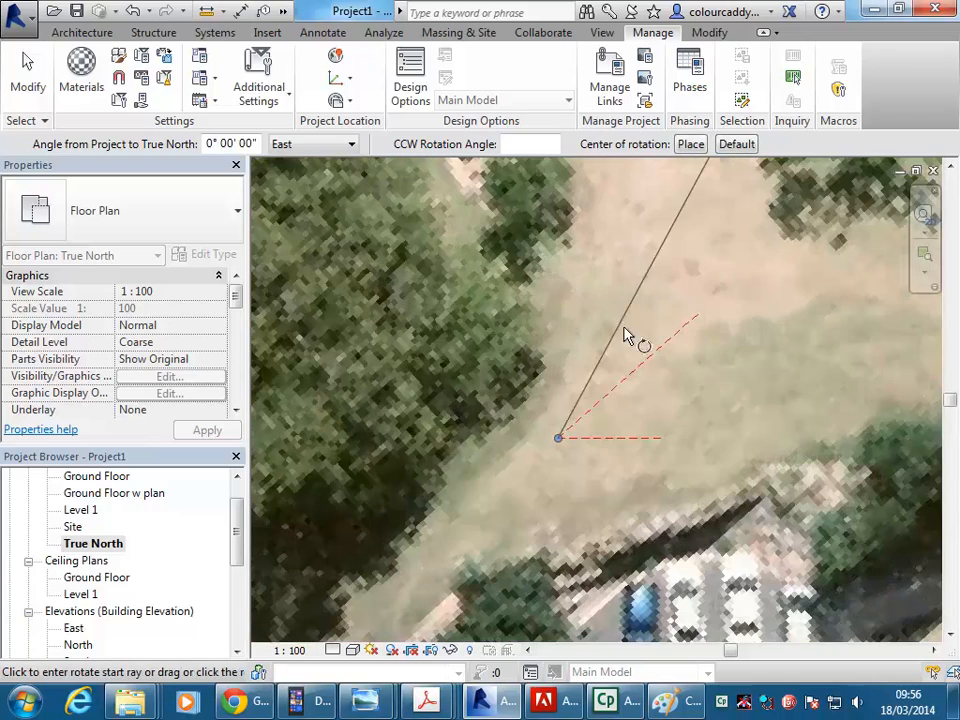
Step: Rotate true north from the slanted reference plane to vertical and check the orientation of the image and building in the plan
left_click(698, 316)
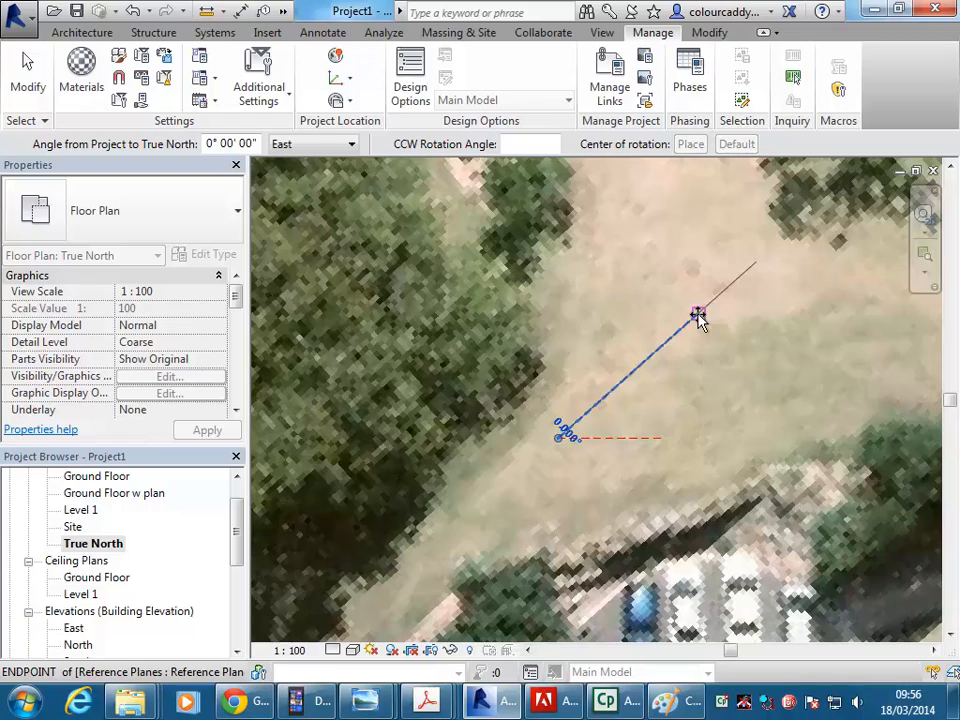
left_click(560, 273)
scroll(561, 275, "down", 6)
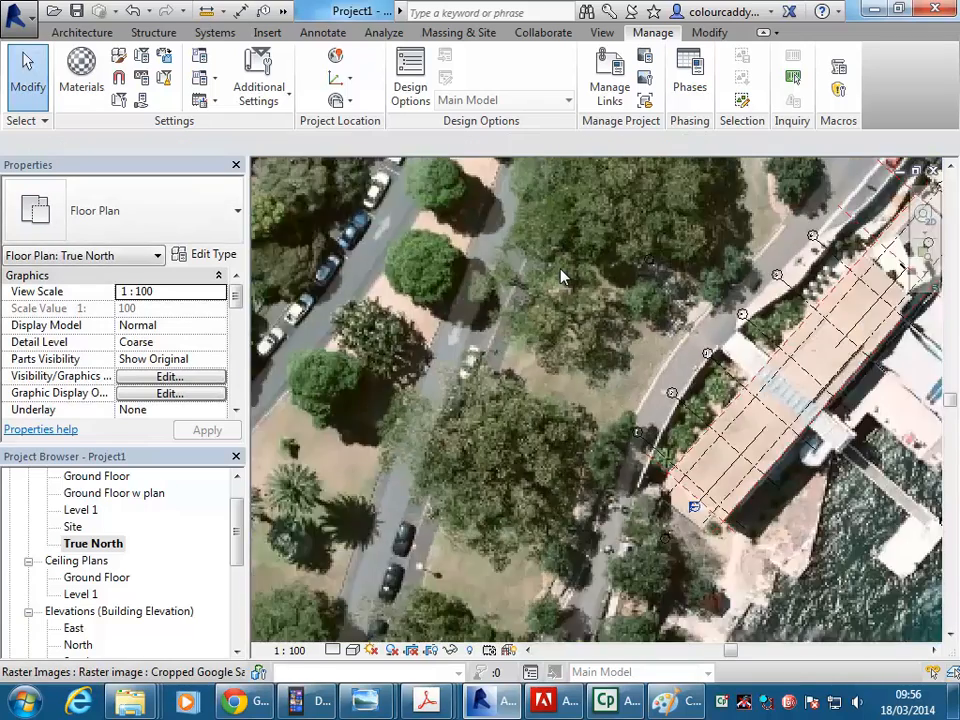
middle_click_drag(563, 277, 573, 358)
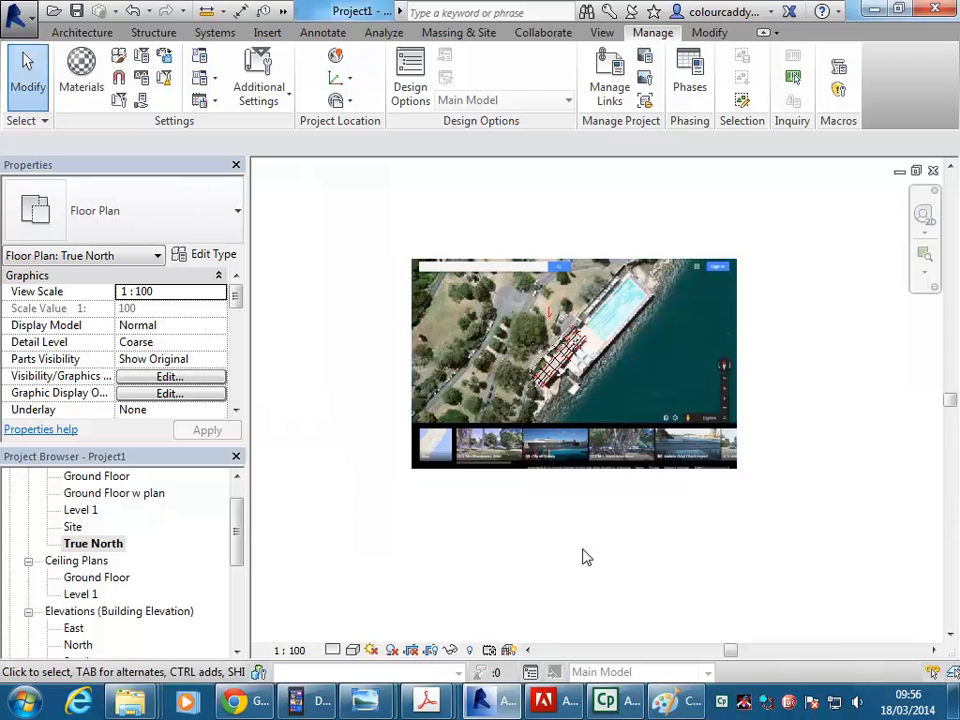
scroll(558, 364, "up", 4)
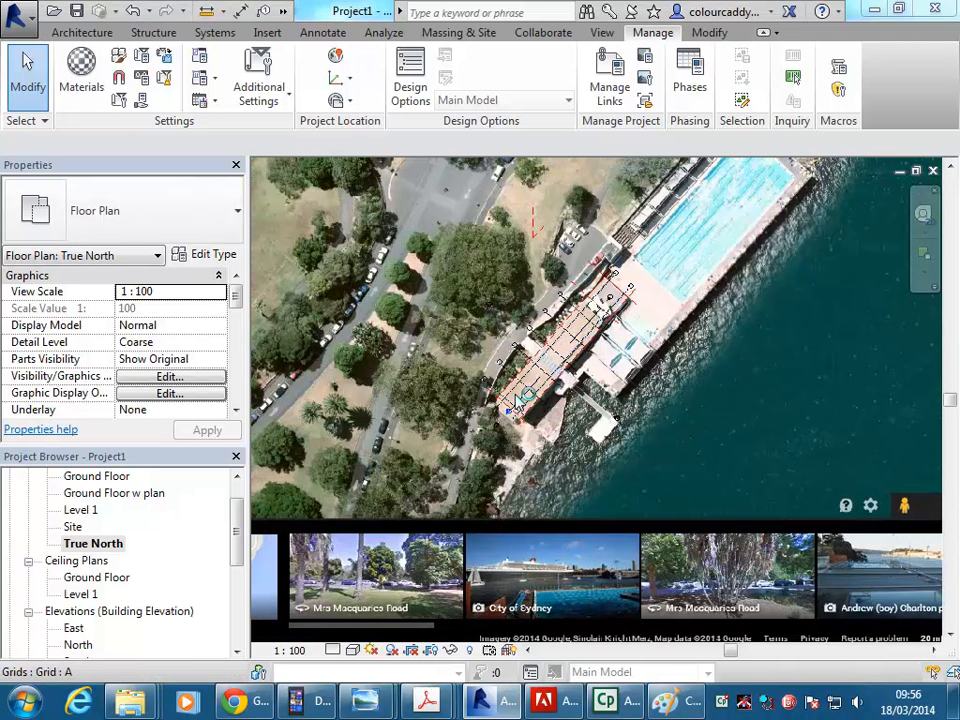
scroll(530, 400, "down", 5)
middle_click_drag(555, 490, 562, 537)
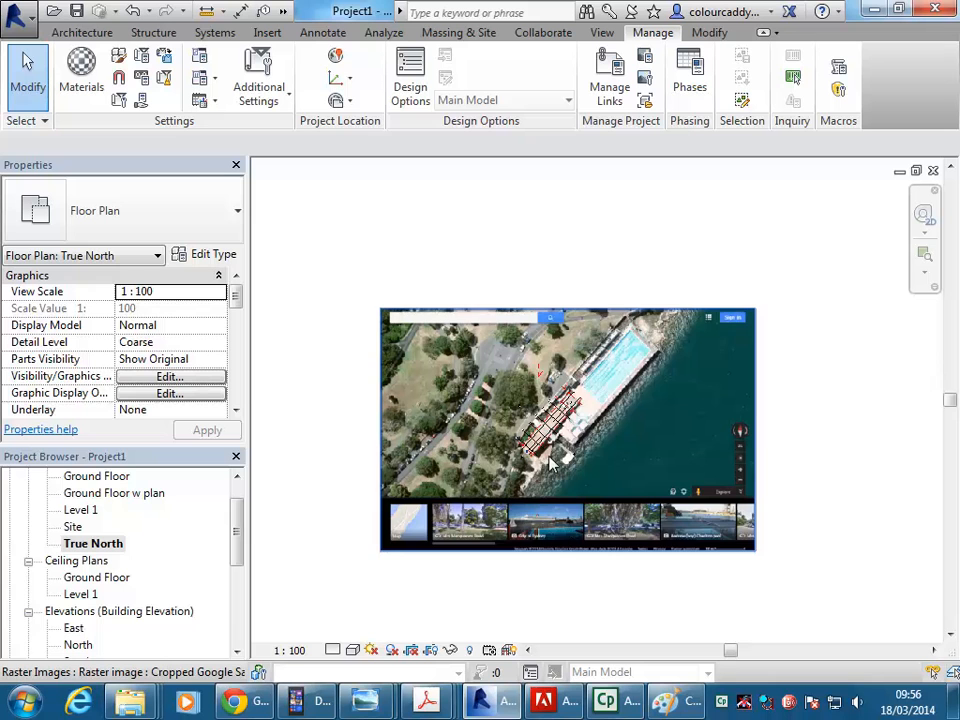
scroll(549, 462, "up", 2)
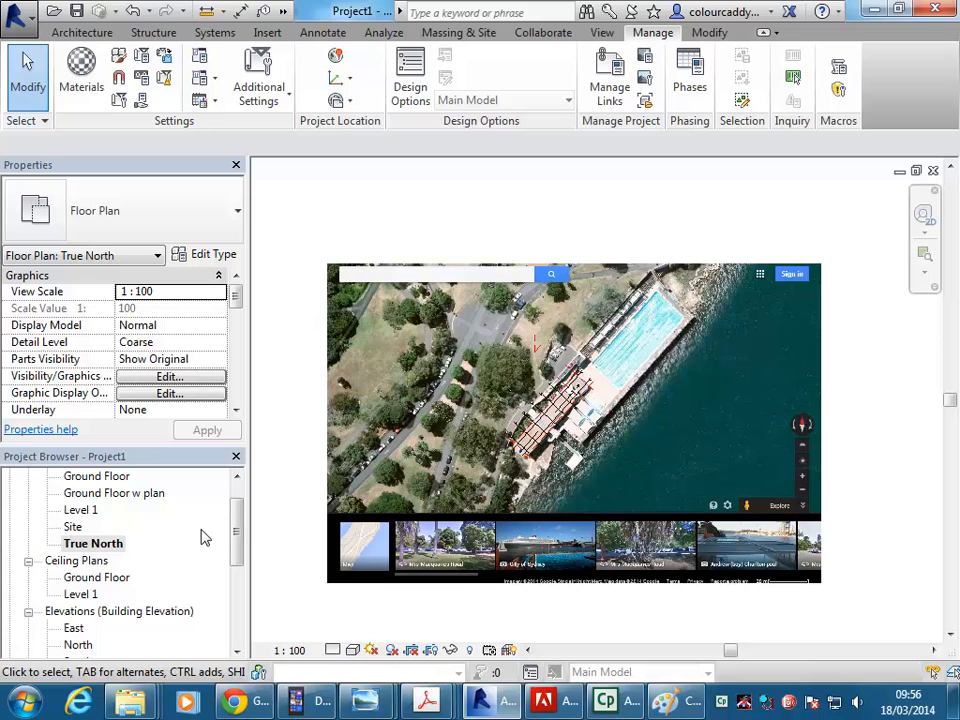
Step: Open the Ground Floor plan and view the whole building grid in its project north orientation
left_click_drag(236, 540, 236, 514)
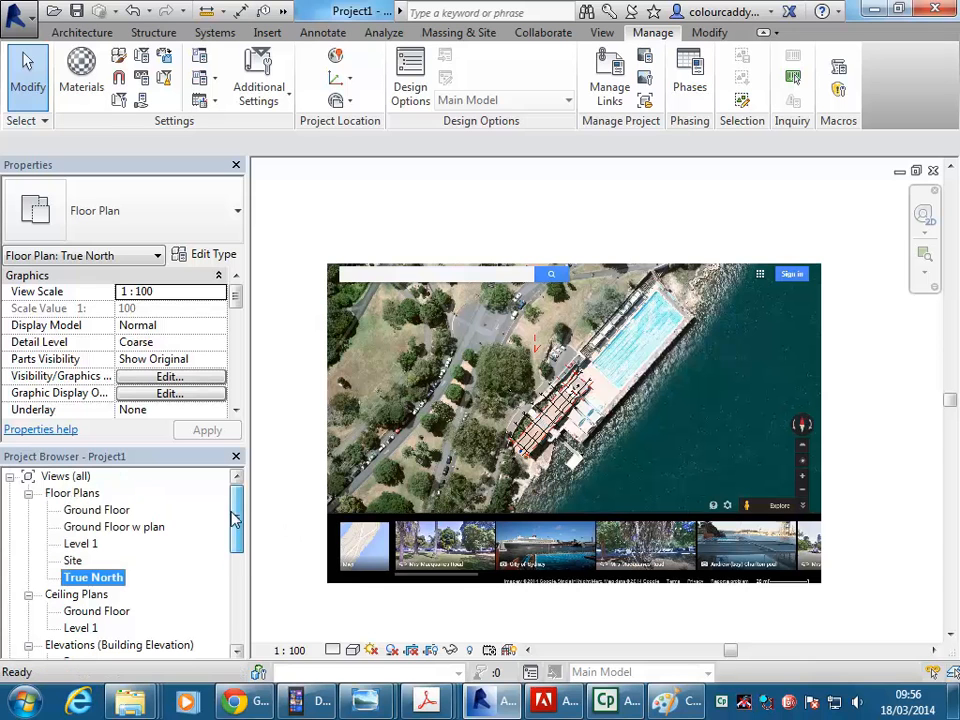
double_click(100, 511)
scroll(545, 440, "down", 3)
middle_click_drag(594, 454, 644, 425)
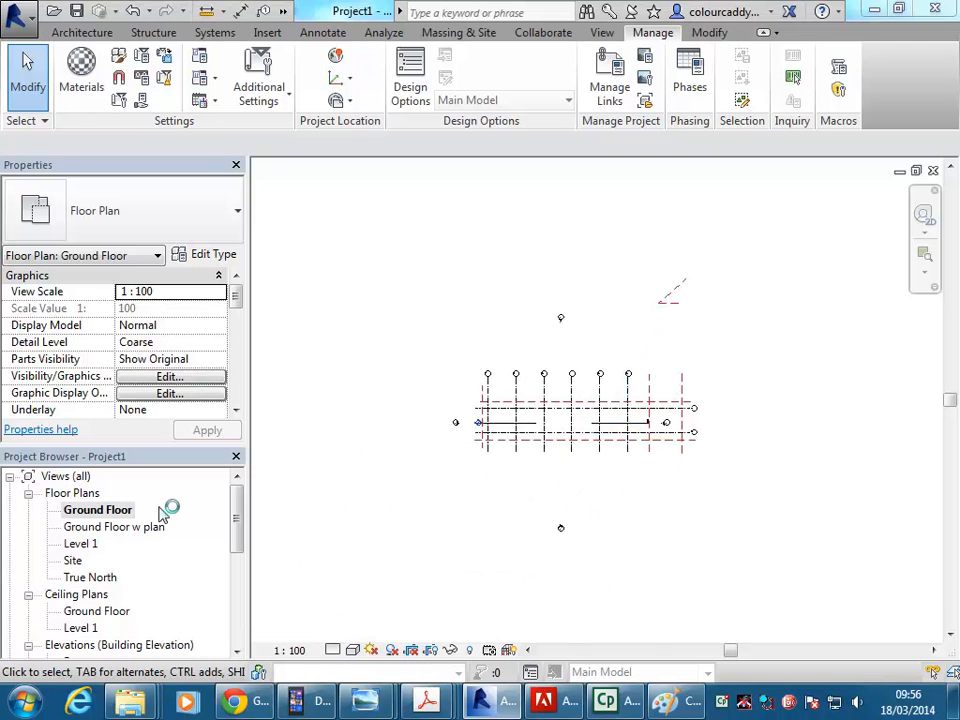
Step: Open the True North floor plan and examine the building grid's orientation against the satellite image
double_click(90, 577)
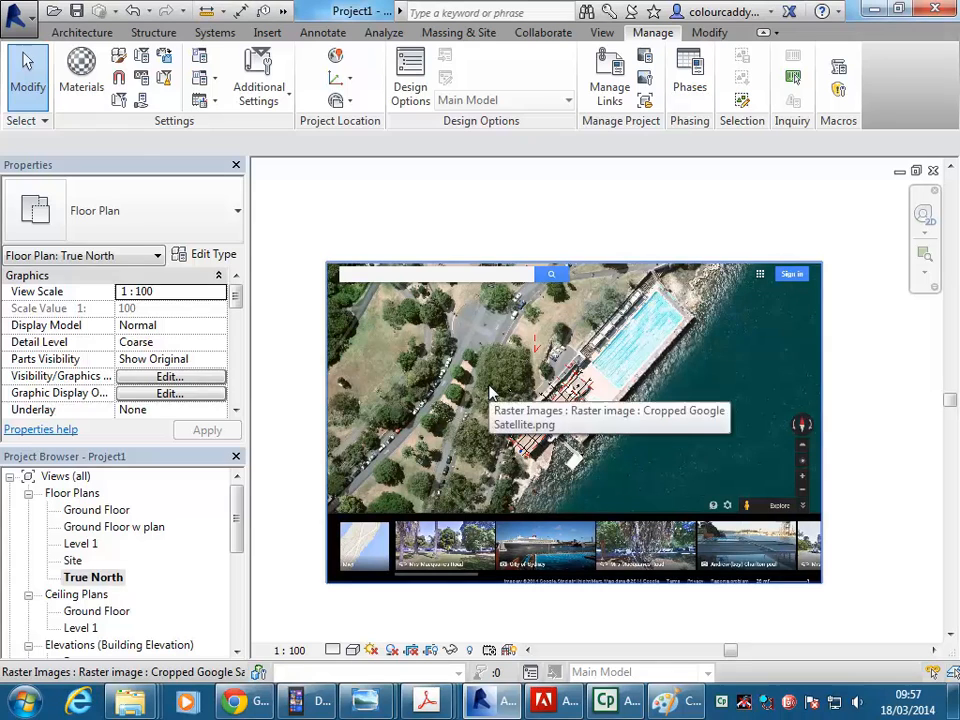
left_click(490, 393)
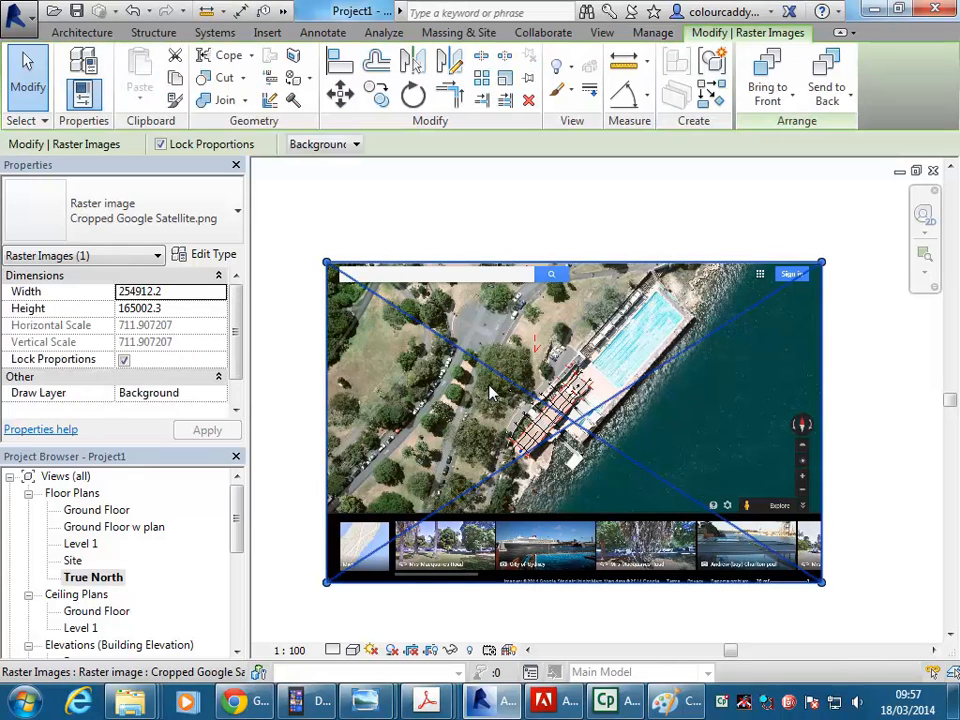
left_click(878, 437)
scroll(564, 413, "up", 1)
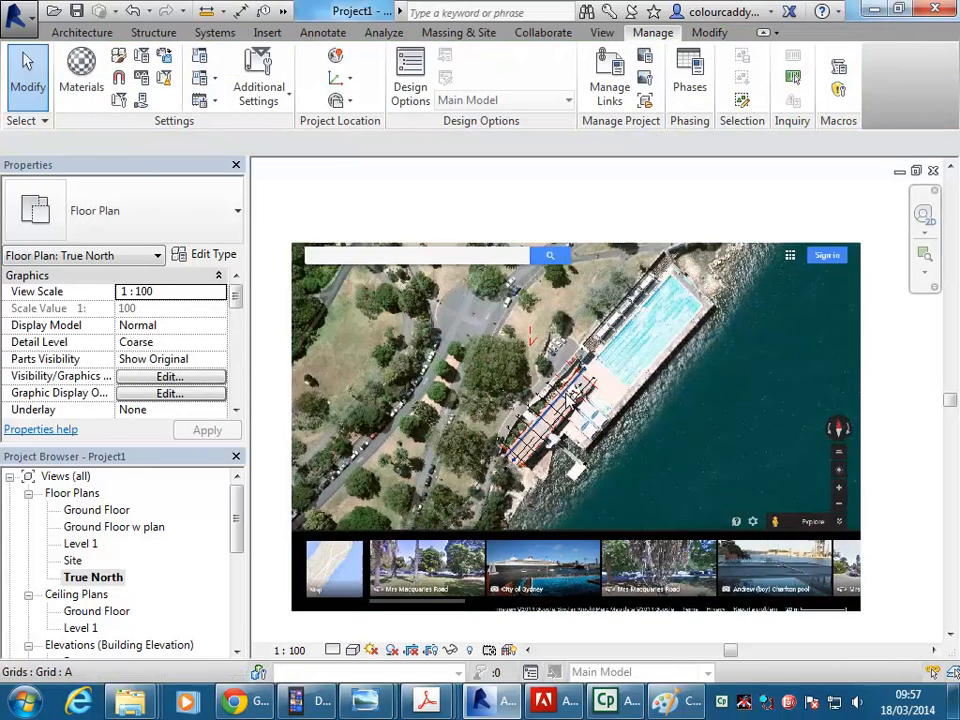
left_click(659, 450)
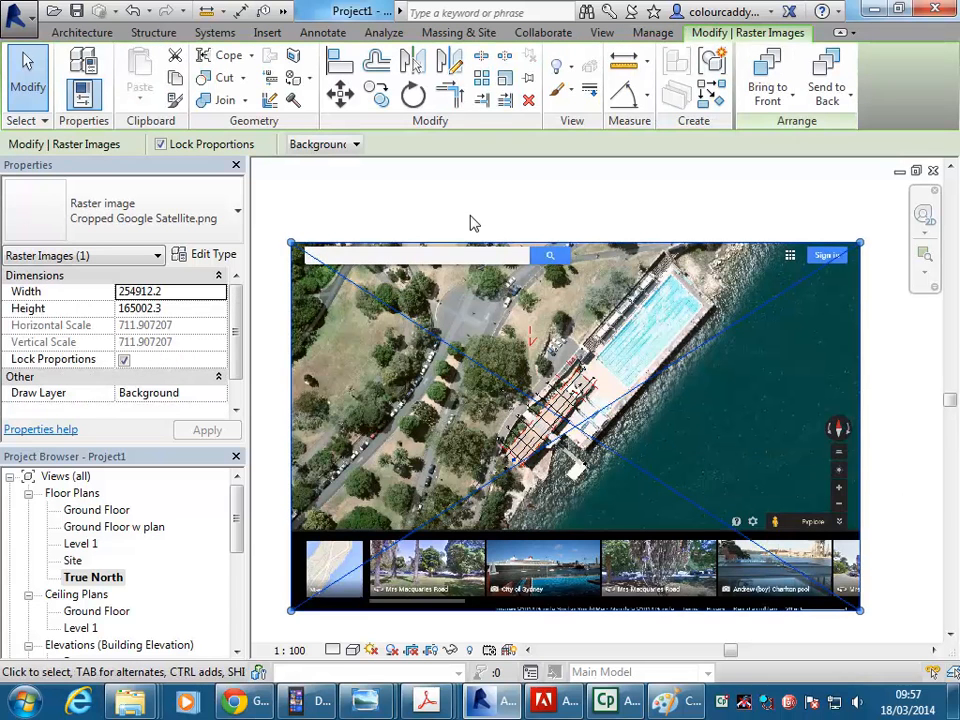
scroll(519, 208, "down", 1)
left_click(295, 390)
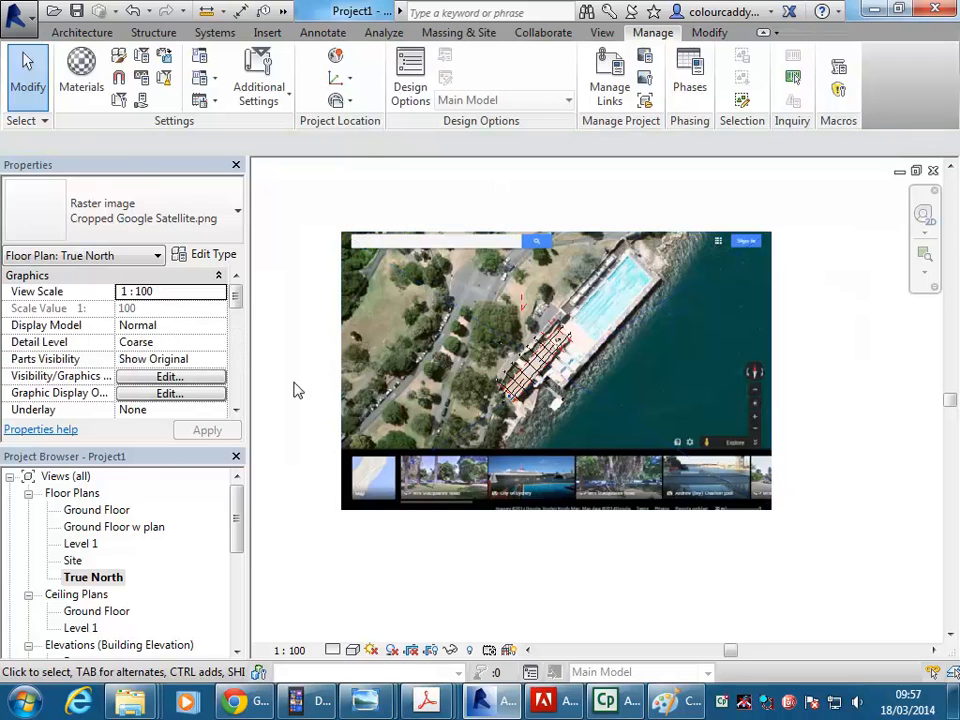
Step: Duplicate the Site floor plan view
left_click(72, 560)
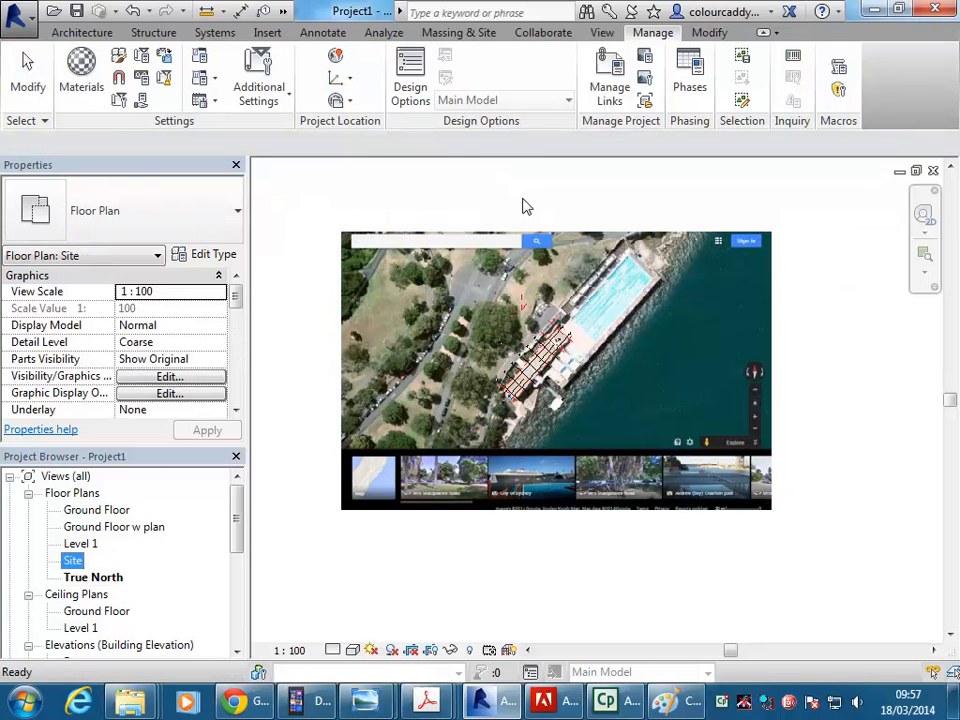
left_click(527, 207)
right_click(73, 561)
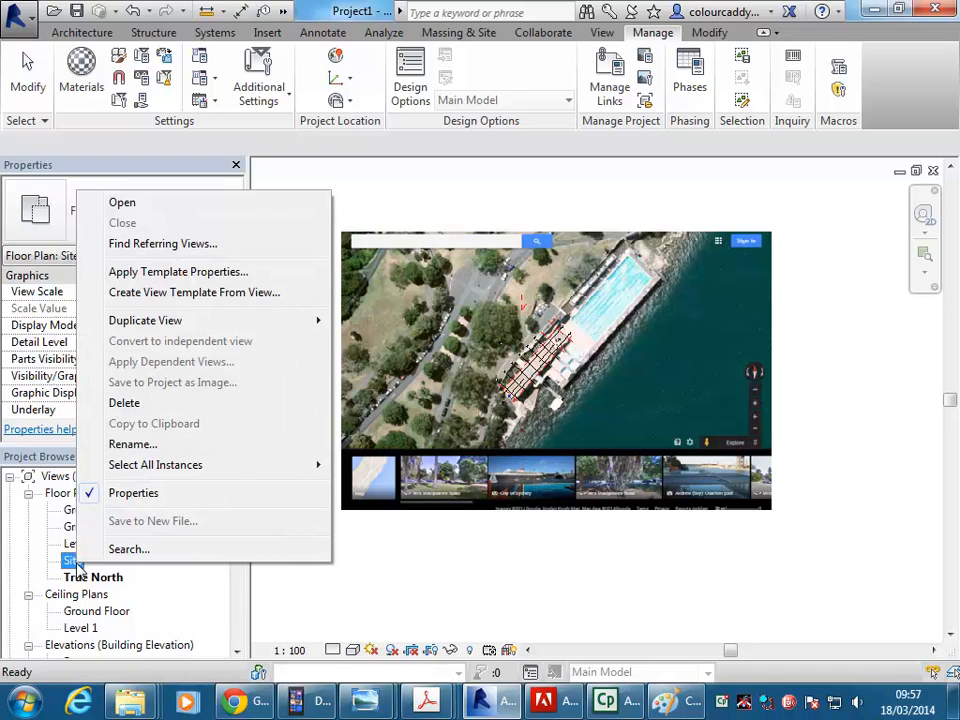
mouse_move(318, 322)
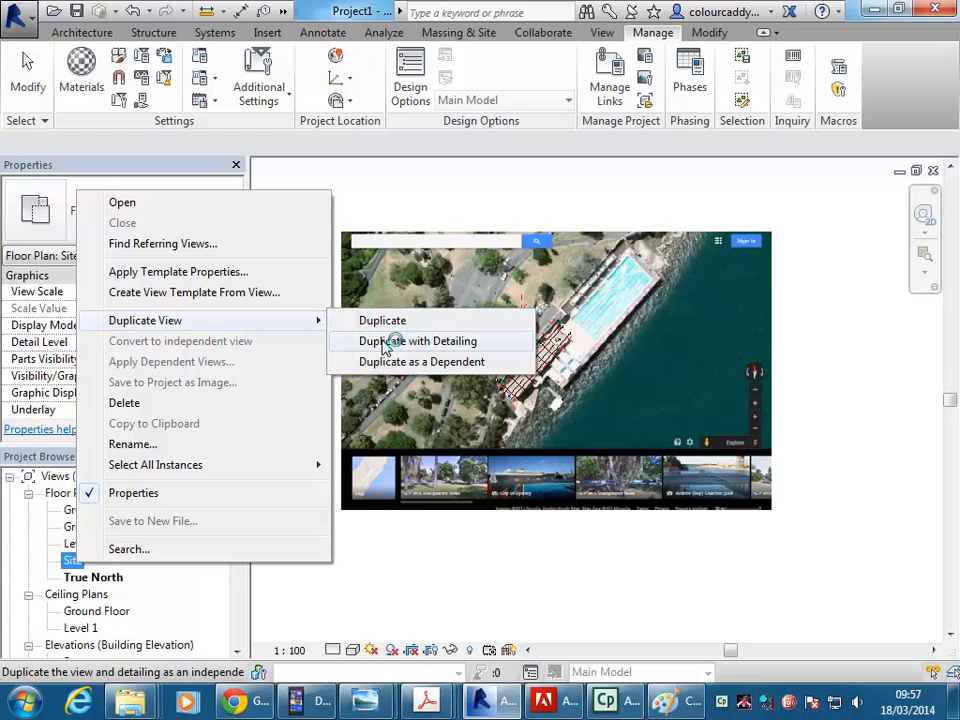
left_click(375, 321)
Step: Rename the copied site plan view as "Site w image"
left_click(92, 511)
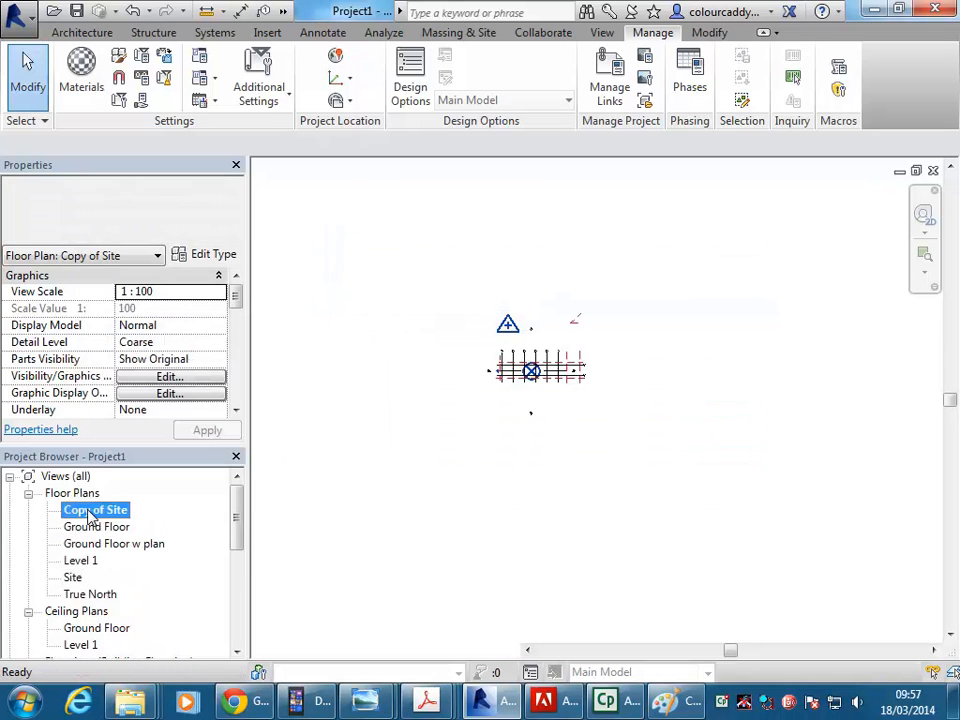
right_click(92, 513)
left_click(150, 391)
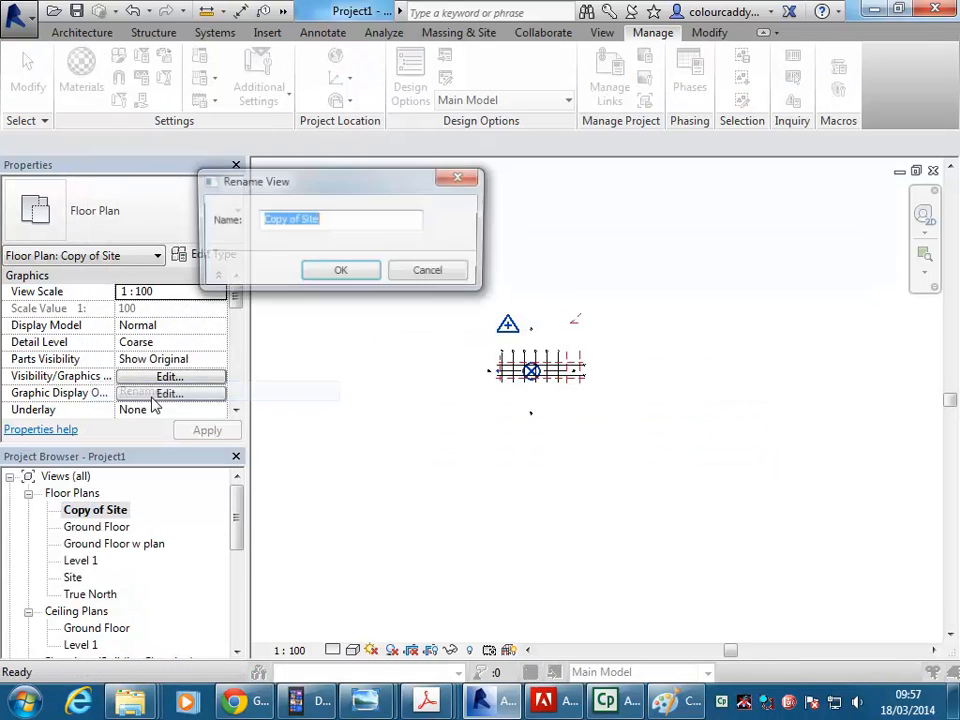
left_click_drag(301, 221, 220, 216)
key("Delete")
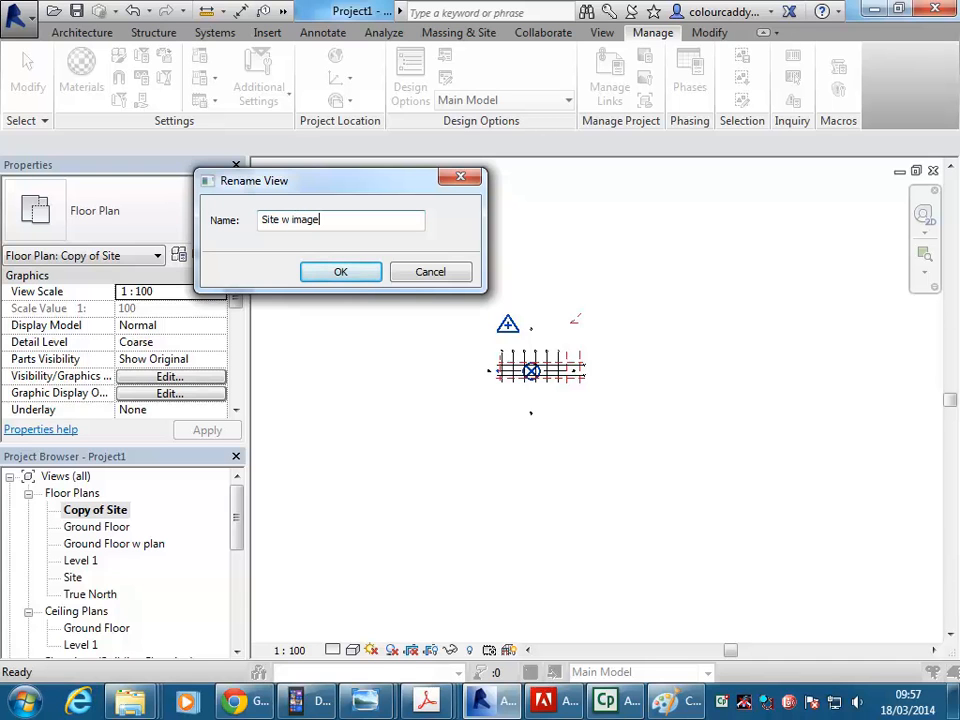
left_click(347, 275)
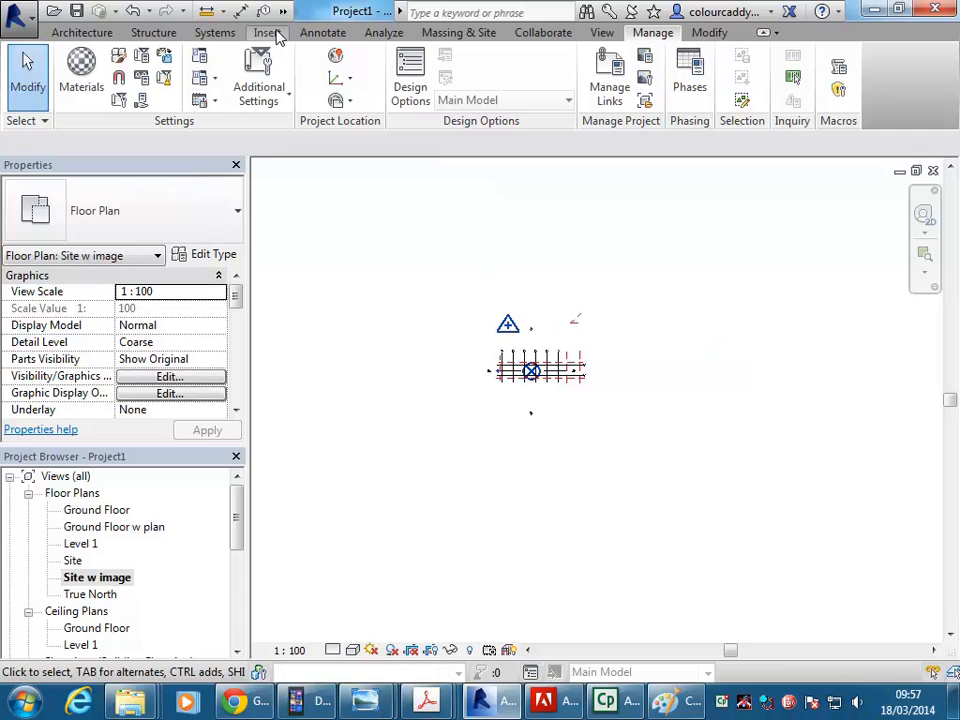
Step: Copy the Google satellite image from the True North floor plan to the clipboard
double_click(92, 594)
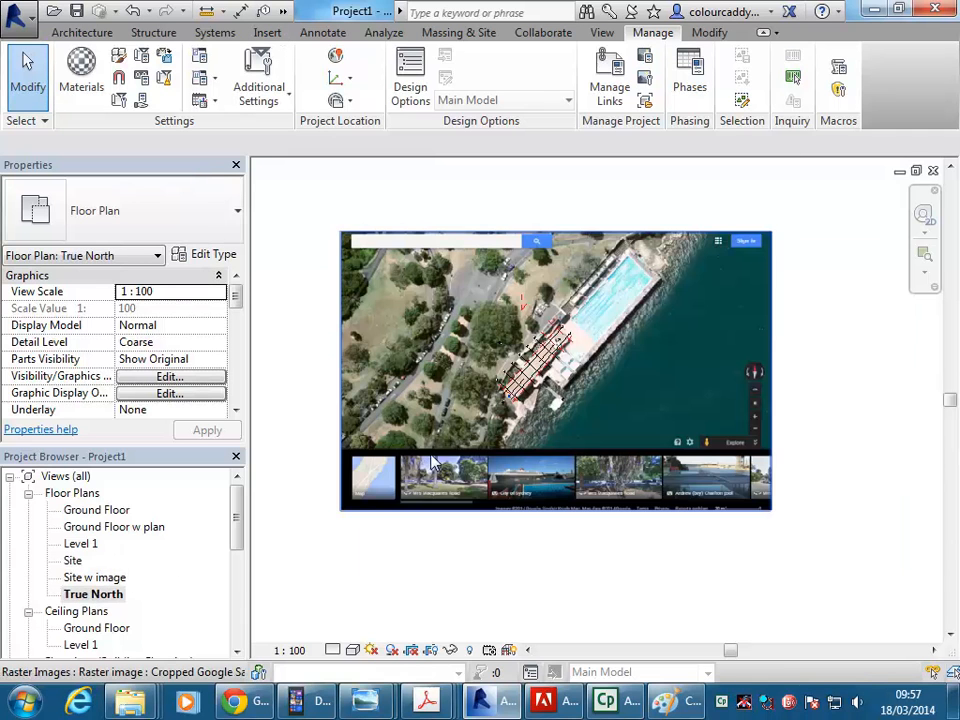
left_click(408, 270)
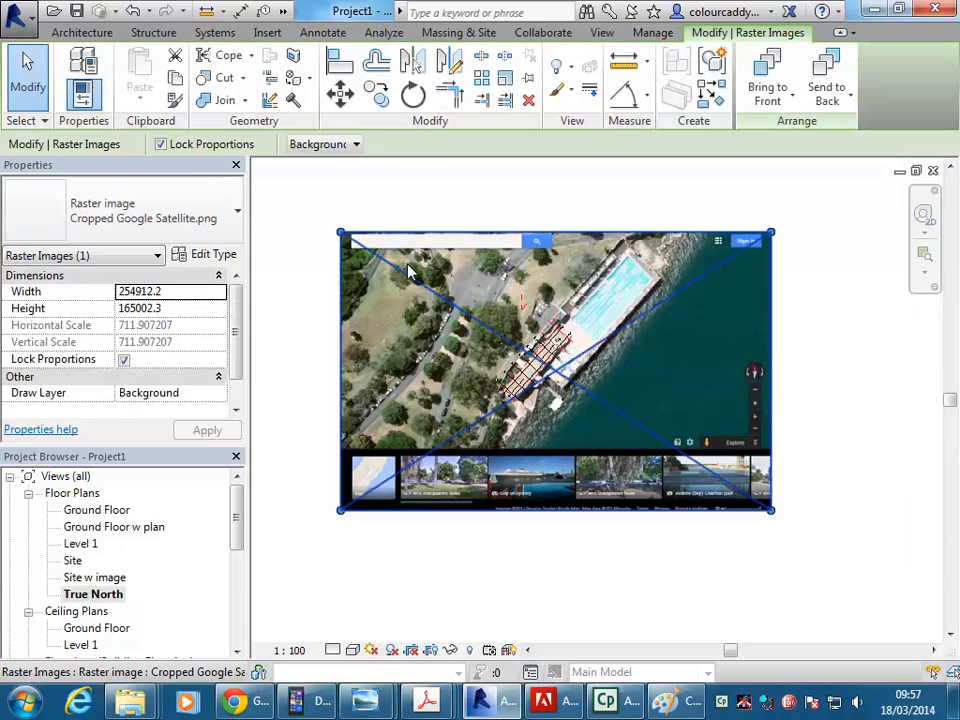
left_click(177, 79)
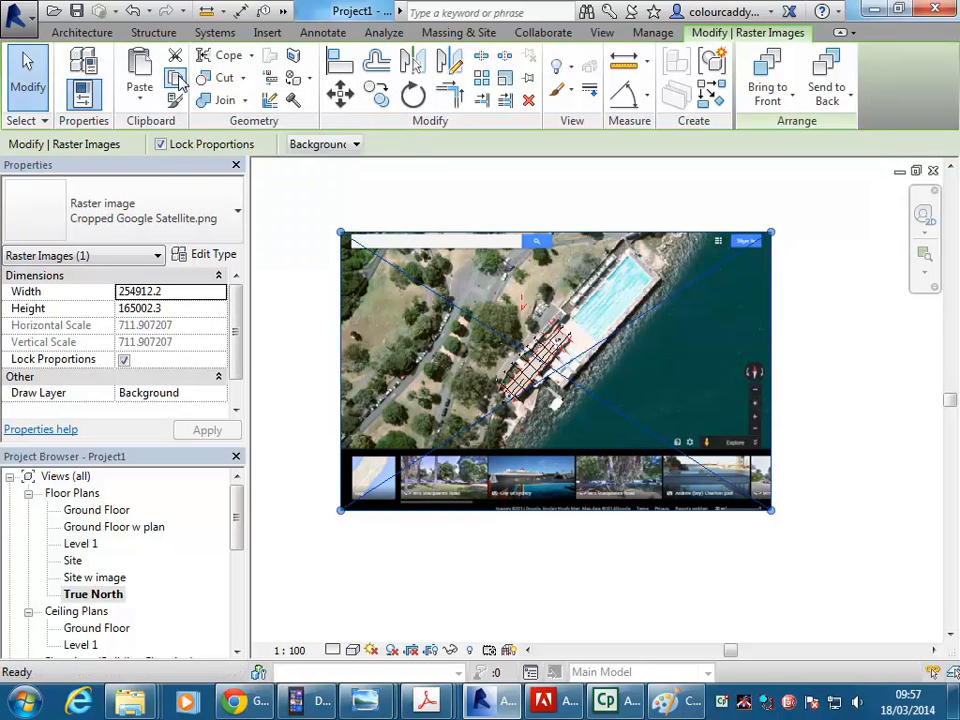
Step: Paste the copied satellite image into the Site w image plan aligned to the current view, and compare it with the True North plan
double_click(95, 577)
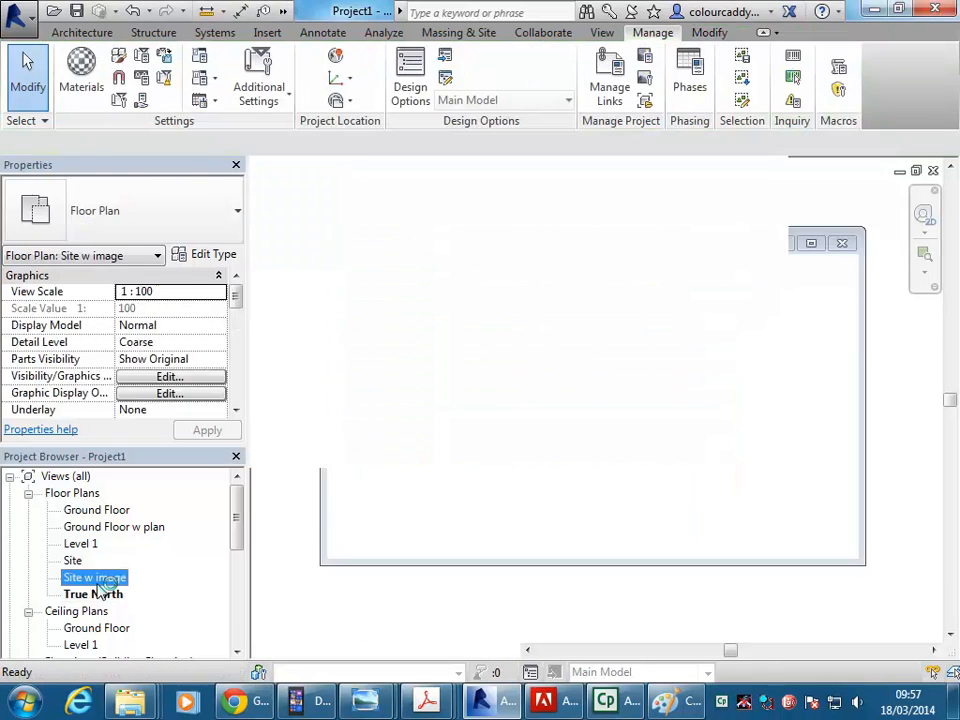
left_click(446, 293)
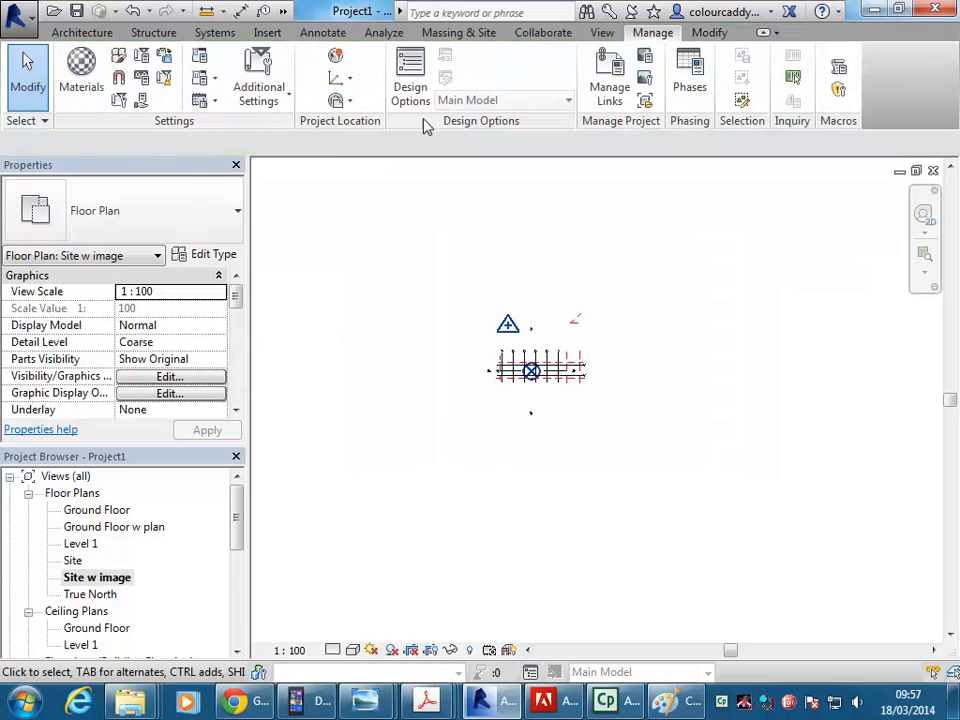
left_click(708, 33)
left_click(139, 92)
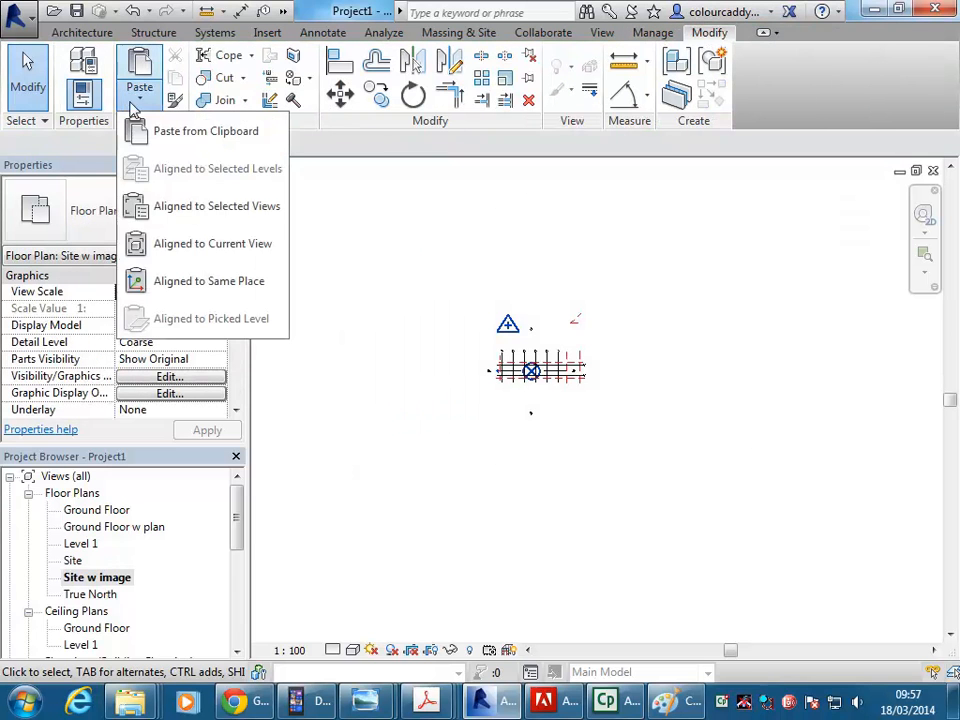
left_click(190, 247)
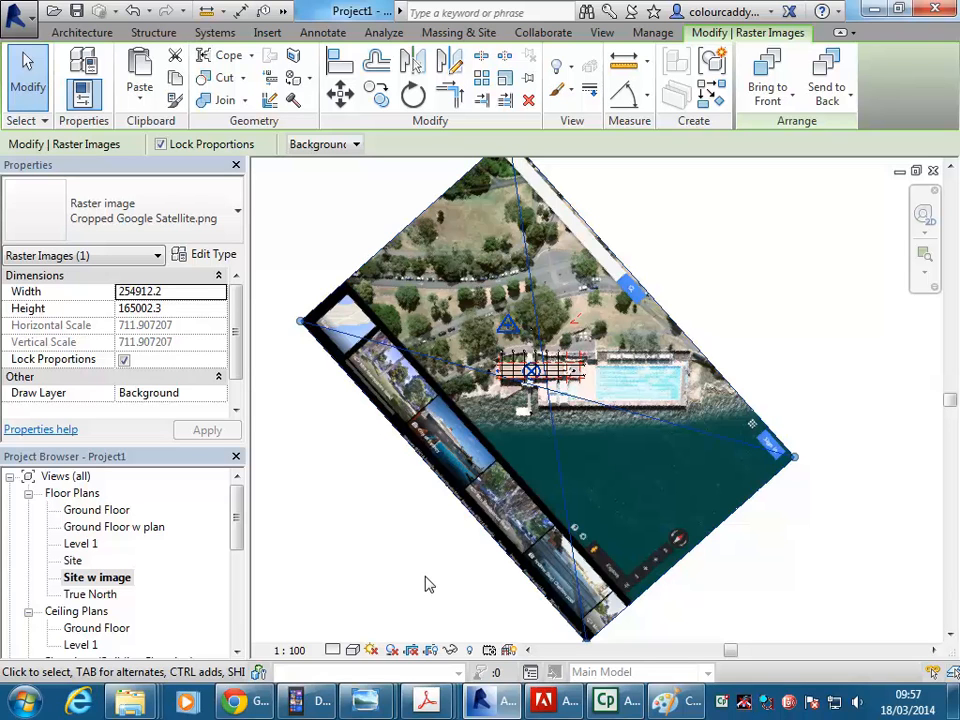
scroll(525, 375, "up", 8)
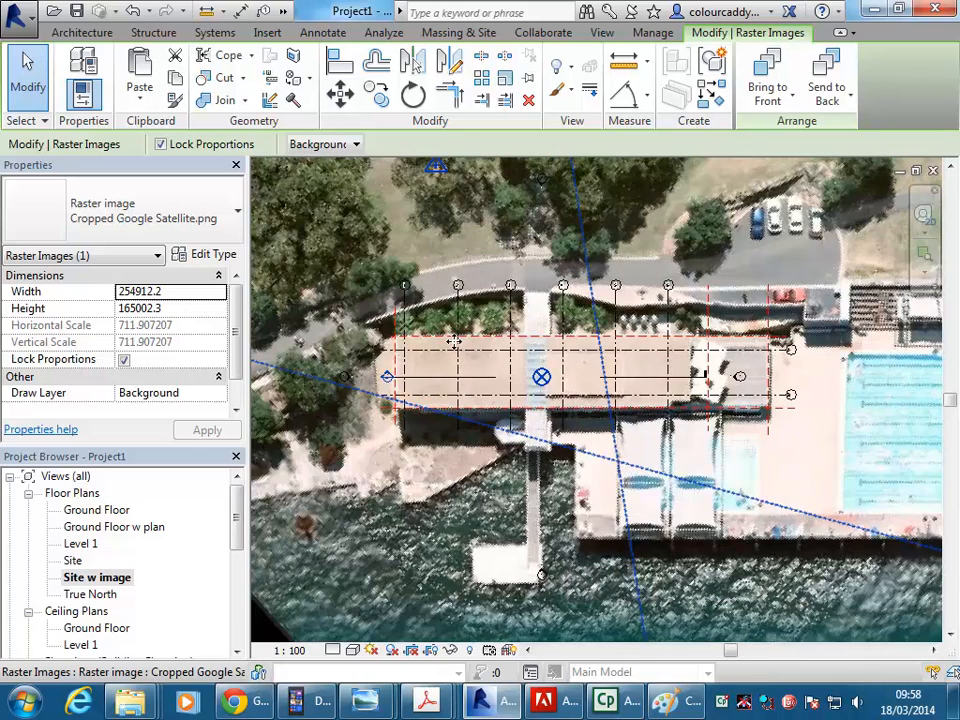
double_click(92, 594)
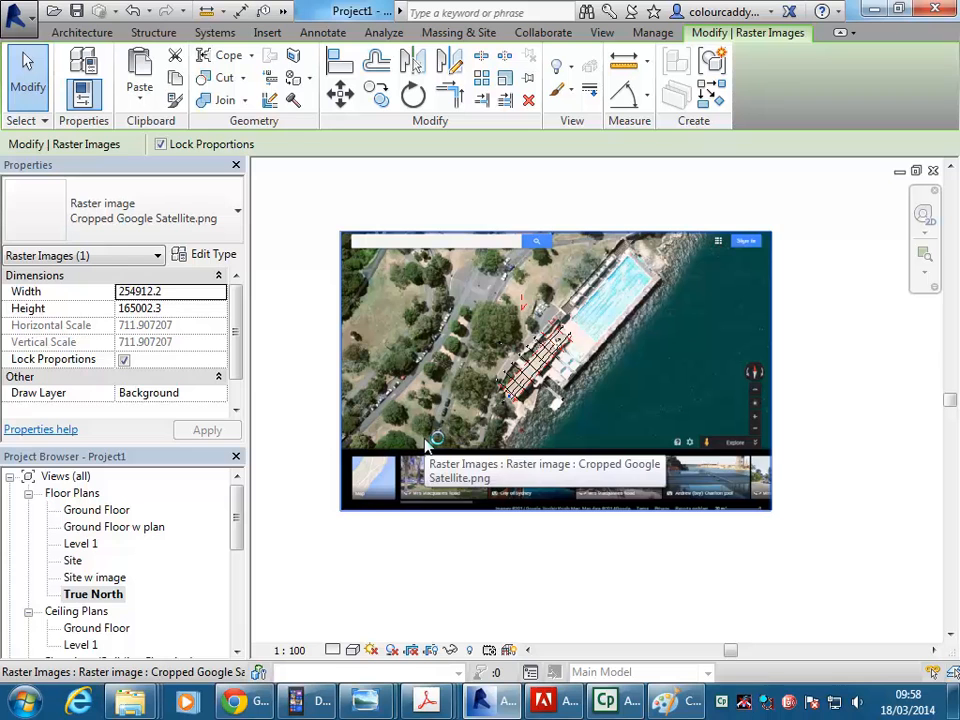
left_click(558, 570)
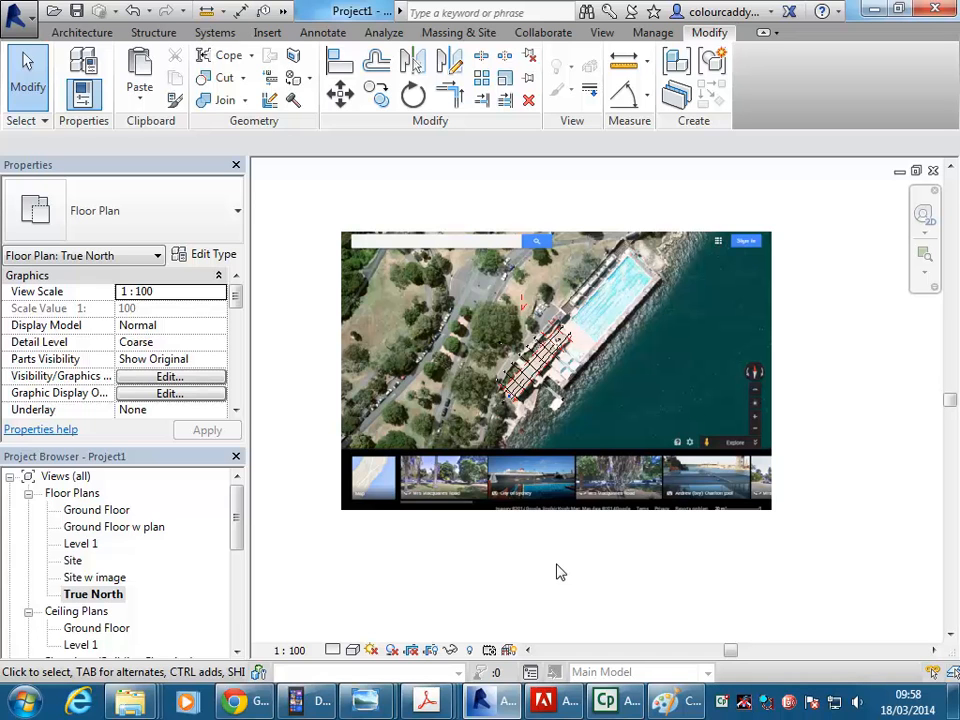
Step: In the Ground Floor w plan view, nudge the two short reference planes north of the building closer to the scanned plan
double_click(110, 527)
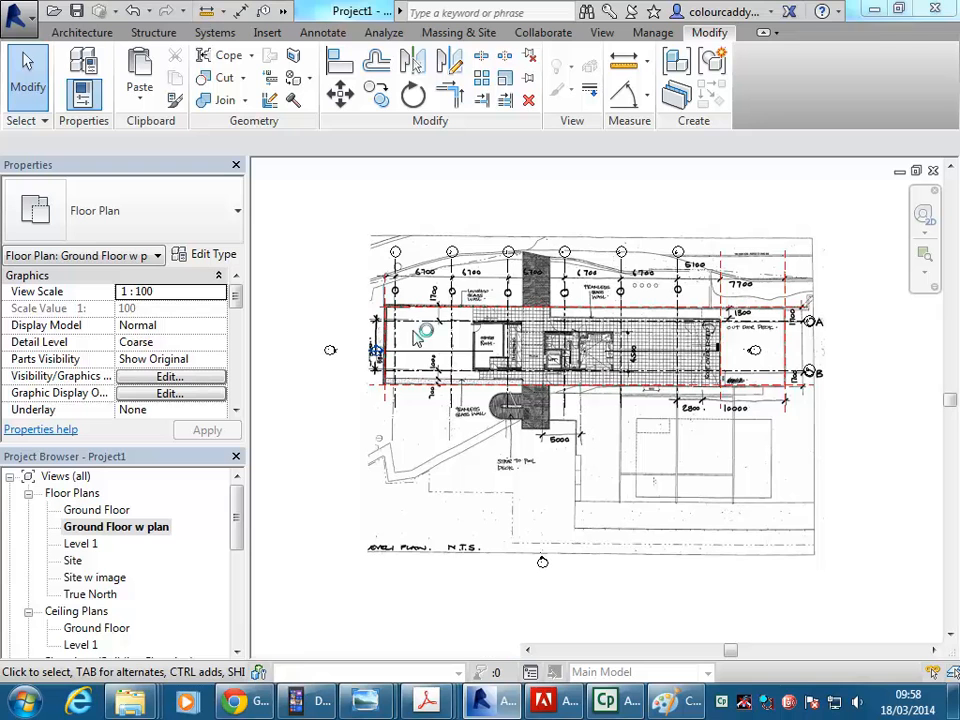
scroll(300, 410, "down", 2)
scroll(610, 199, "up", 3)
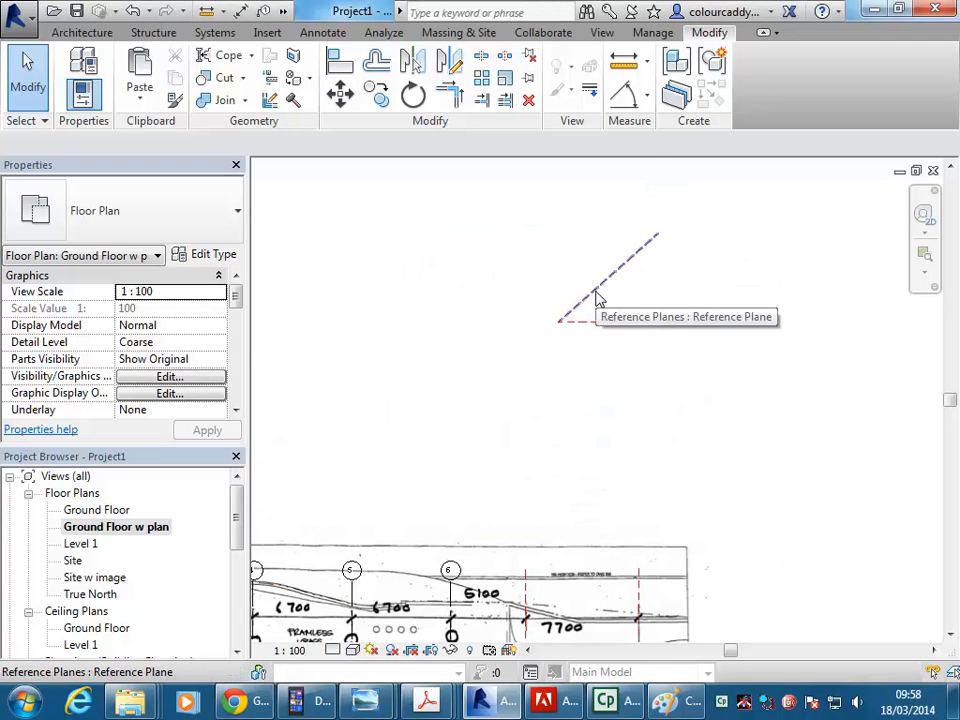
scroll(595, 295, "down", 5)
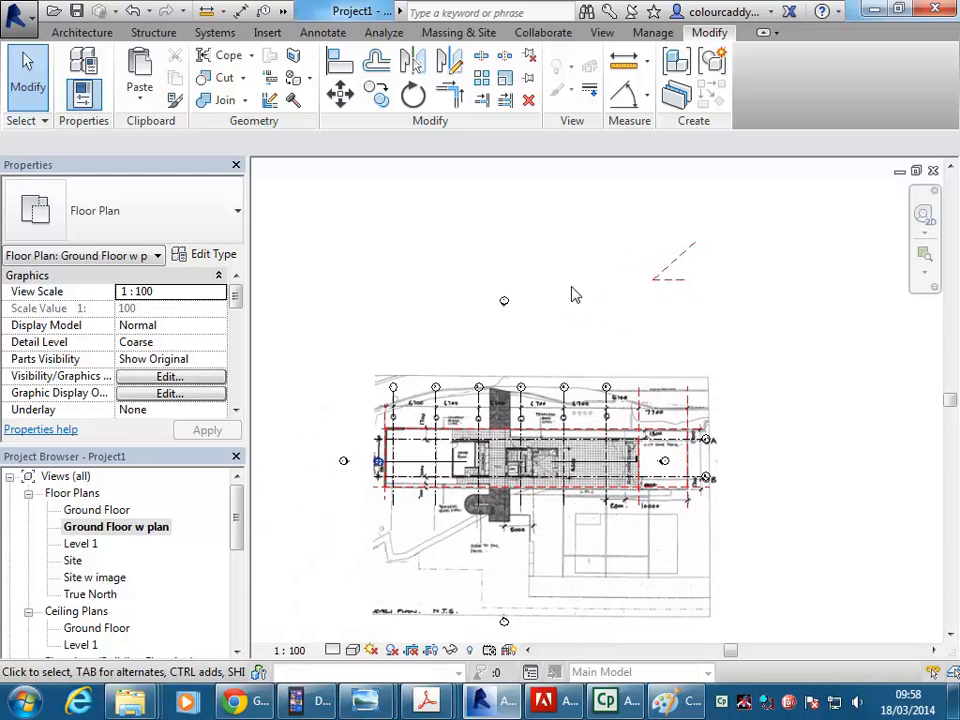
left_click_drag(606, 204, 739, 315)
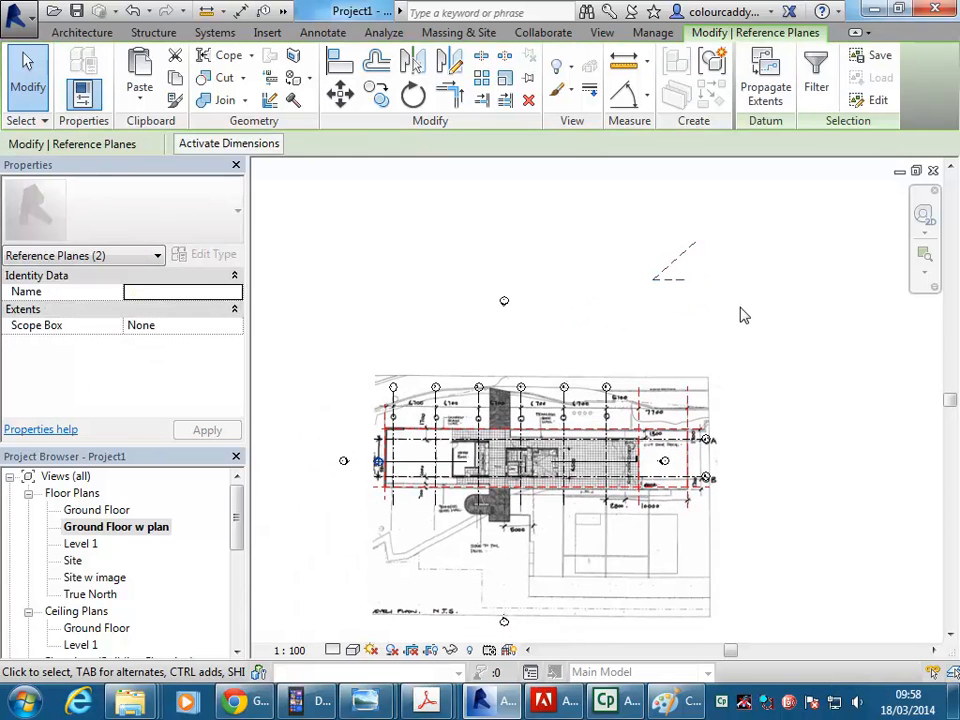
key("Left")
key("Down")
left_click(587, 307)
middle_click_drag(571, 338, 627, 326)
scroll(625, 300, "up", 1)
scroll(640, 335, "up", 2)
scroll(400, 258, "down", 1)
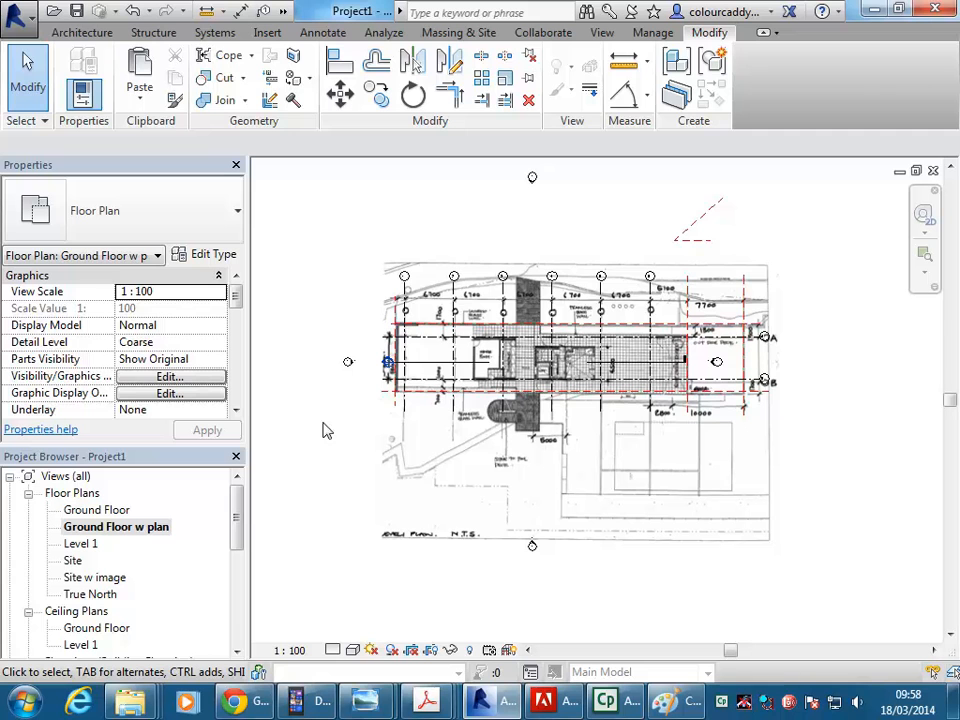
Step: Switch to the Ground Floor plan view, which has no scanned image, and centre the building grid
left_click(86, 36)
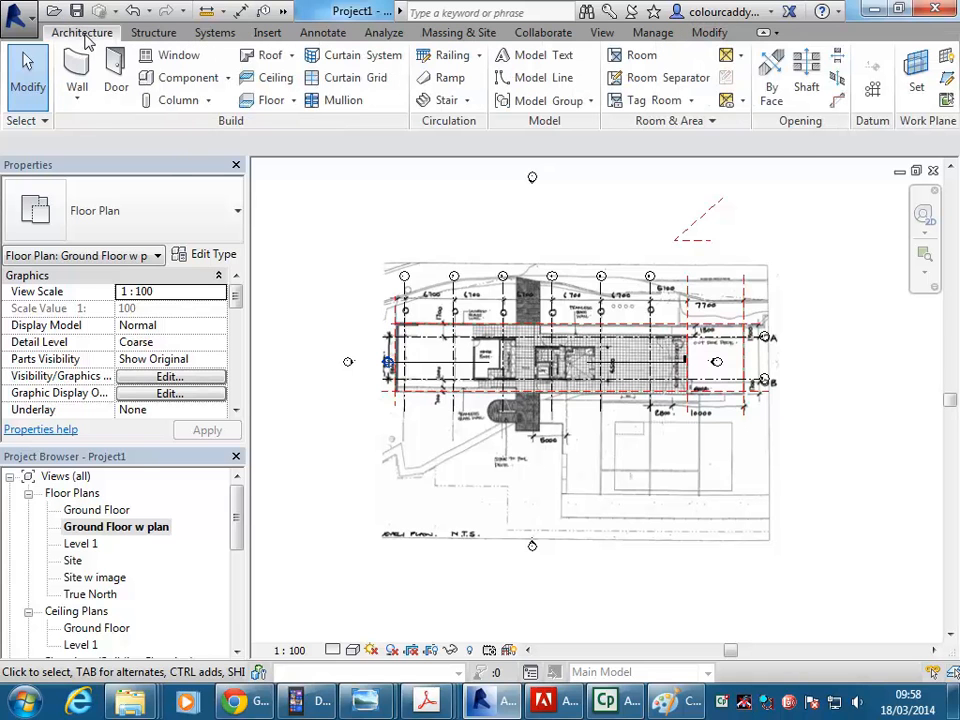
double_click(100, 510)
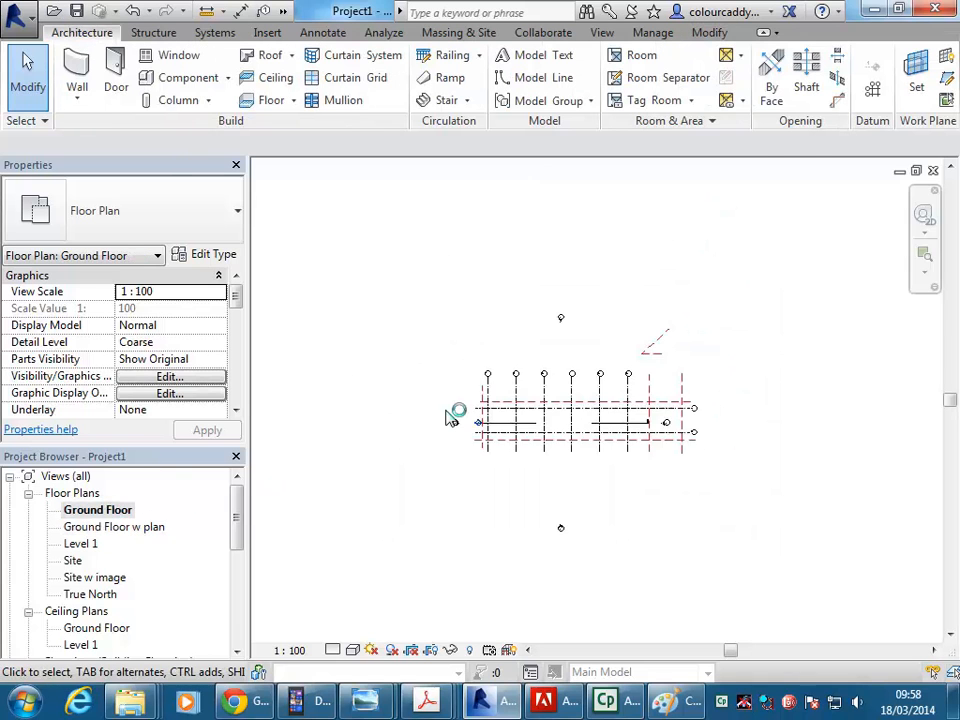
scroll(546, 420, "up", 3)
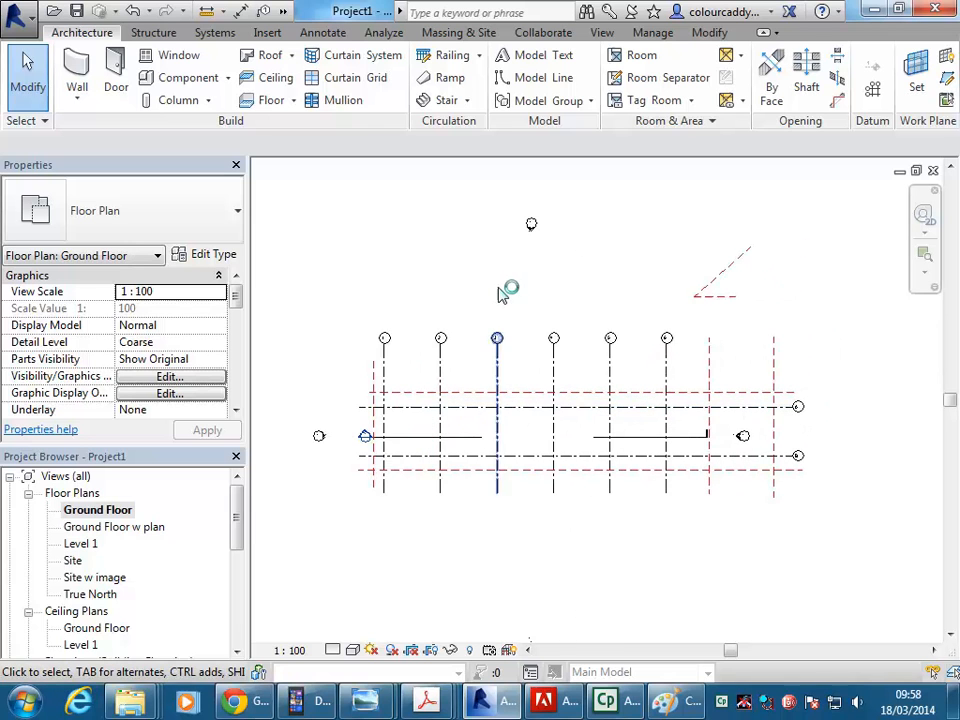
middle_click_drag(512, 314, 467, 304)
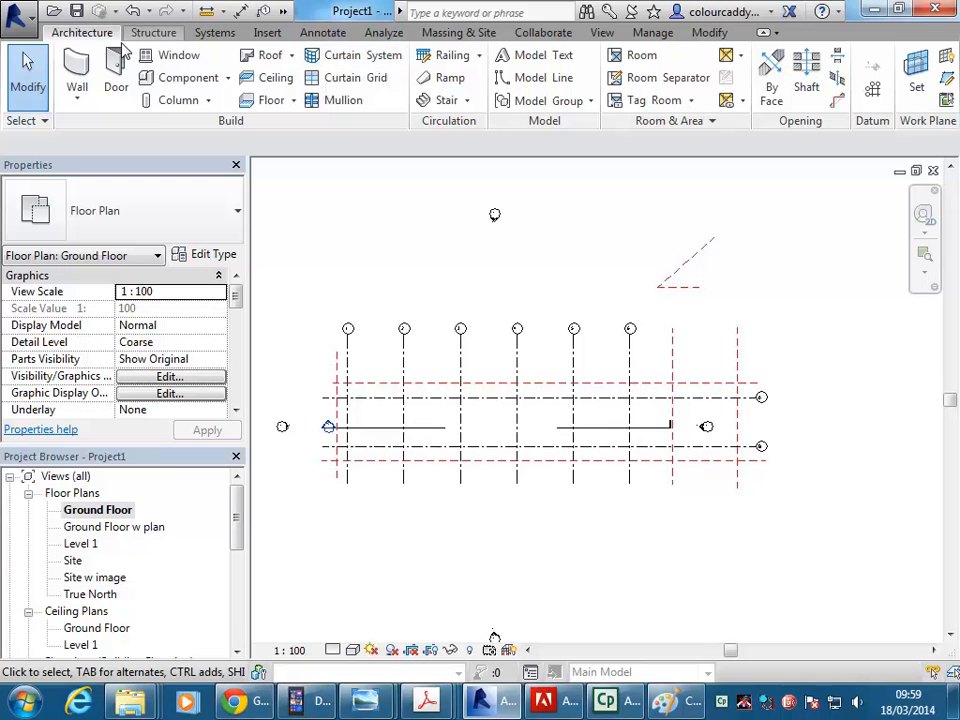
Step: Start a Generic 150mm floor on the Ground Floor level and sketch its north edge along the reference plane from the west to the east outer plane
left_click(294, 102)
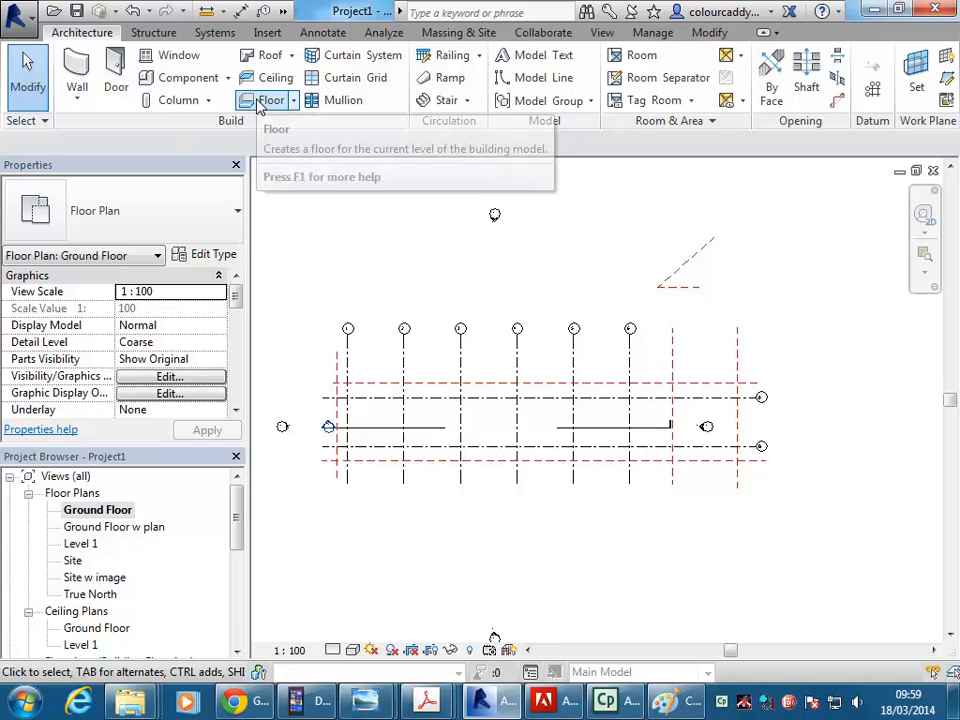
left_click(264, 102)
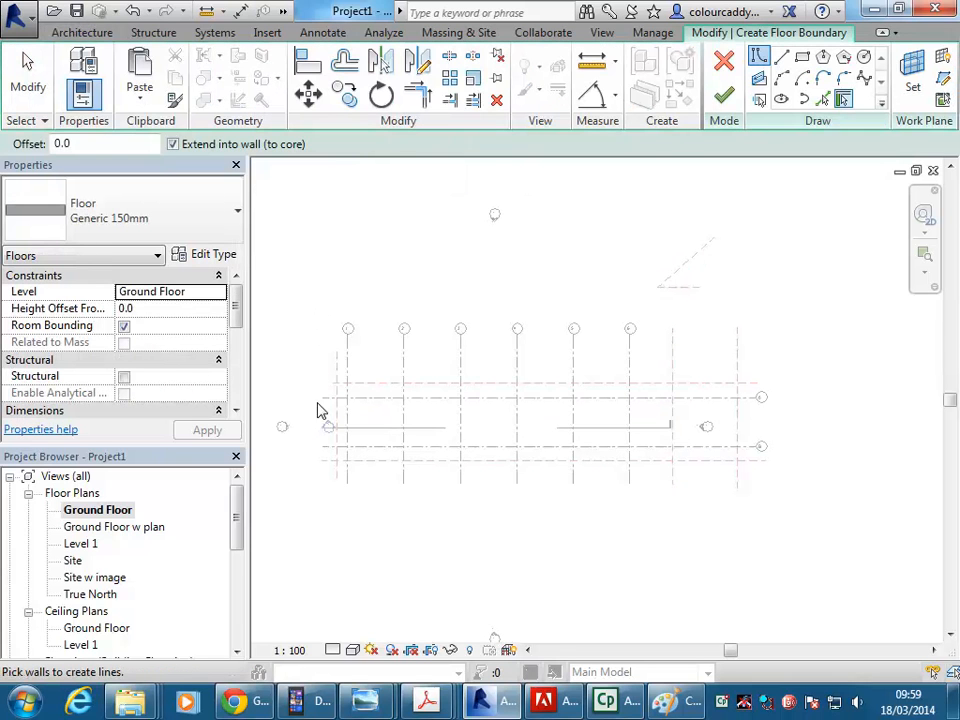
left_click(781, 58)
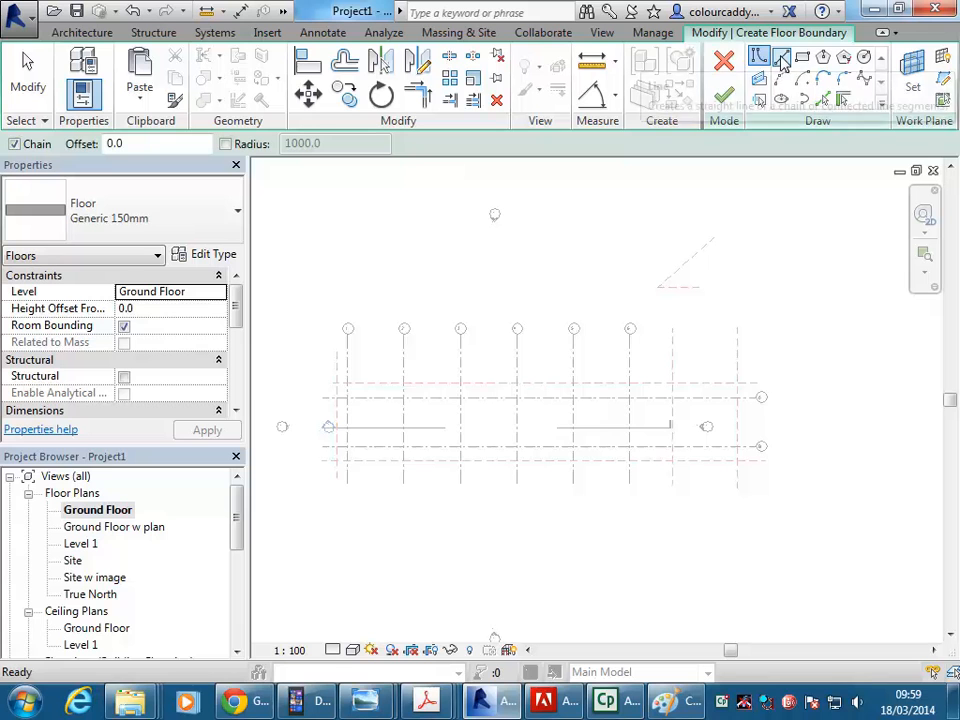
scroll(343, 370, "up", 4)
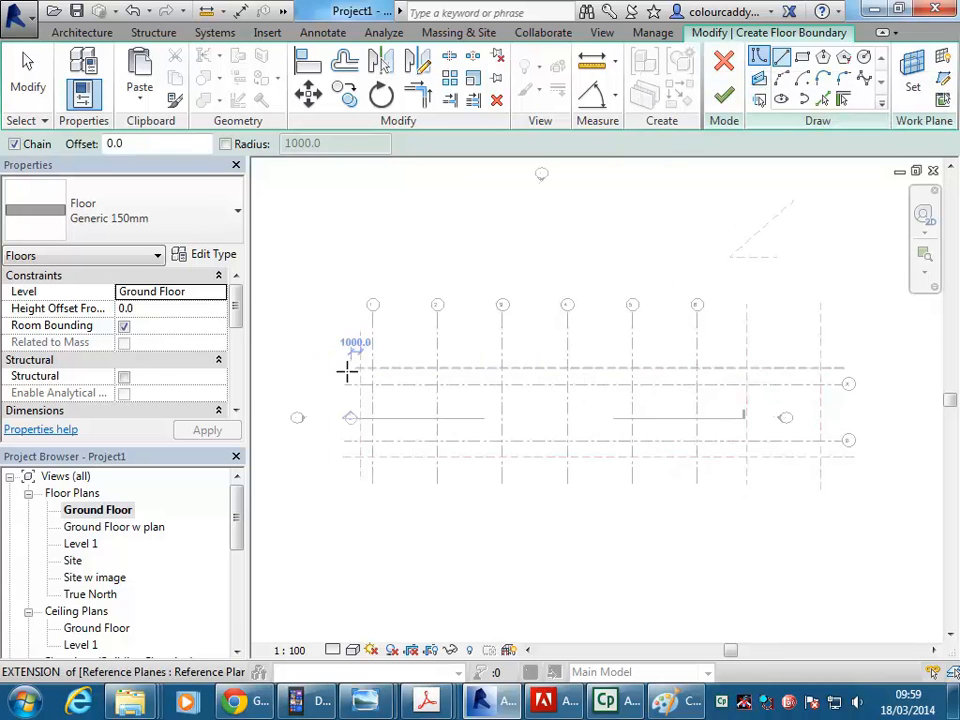
scroll(347, 370, "up", 4)
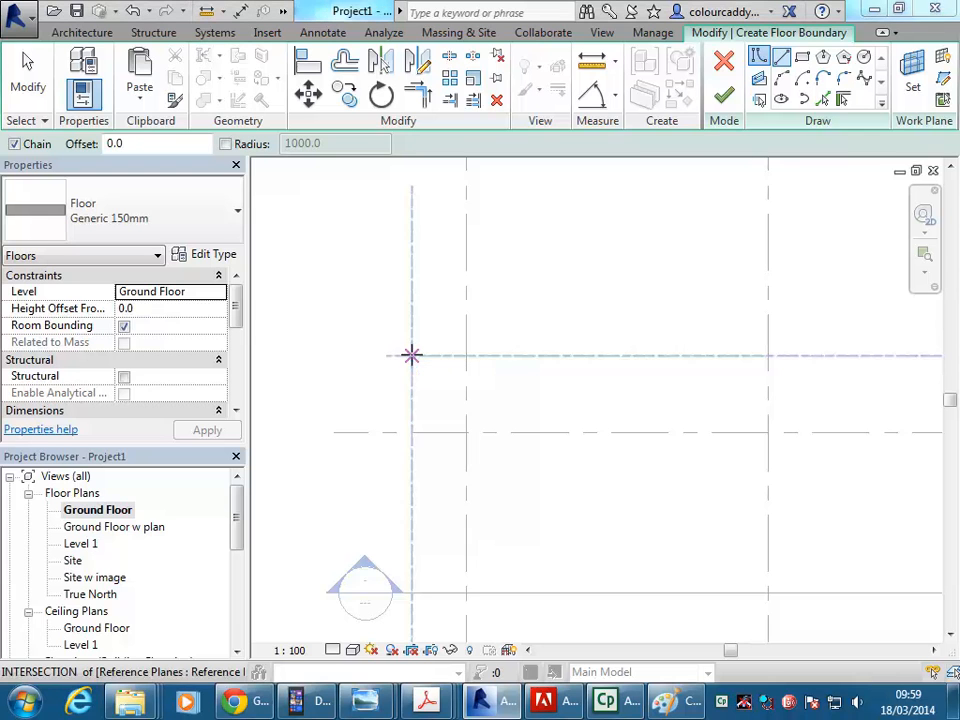
scroll(574, 291, "down", 4)
middle_click_drag(574, 291, 356, 349)
left_click(360, 381)
scroll(473, 359, "down", 1)
scroll(488, 348, "down", 4)
scroll(549, 349, "up", 5)
left_click(549, 351)
Step: Sketch the east, south and west floor edges along the outer reference planes, closing the rectangular boundary at the northwest corner
scroll(549, 351, "down", 2)
middle_click_drag(510, 538, 583, 403)
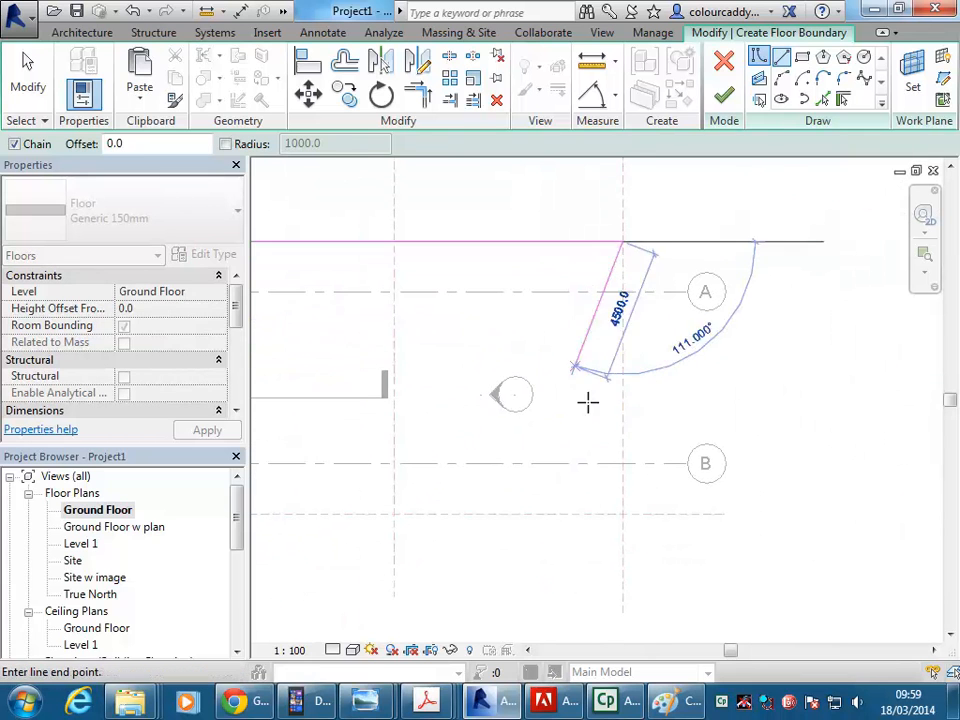
left_click(622, 510)
scroll(446, 474, "down", 2)
middle_click_drag(446, 474, 718, 461)
middle_click_drag(360, 455, 476, 476)
scroll(422, 456, "up", 3)
left_click(421, 457)
middle_click_drag(451, 326, 420, 446)
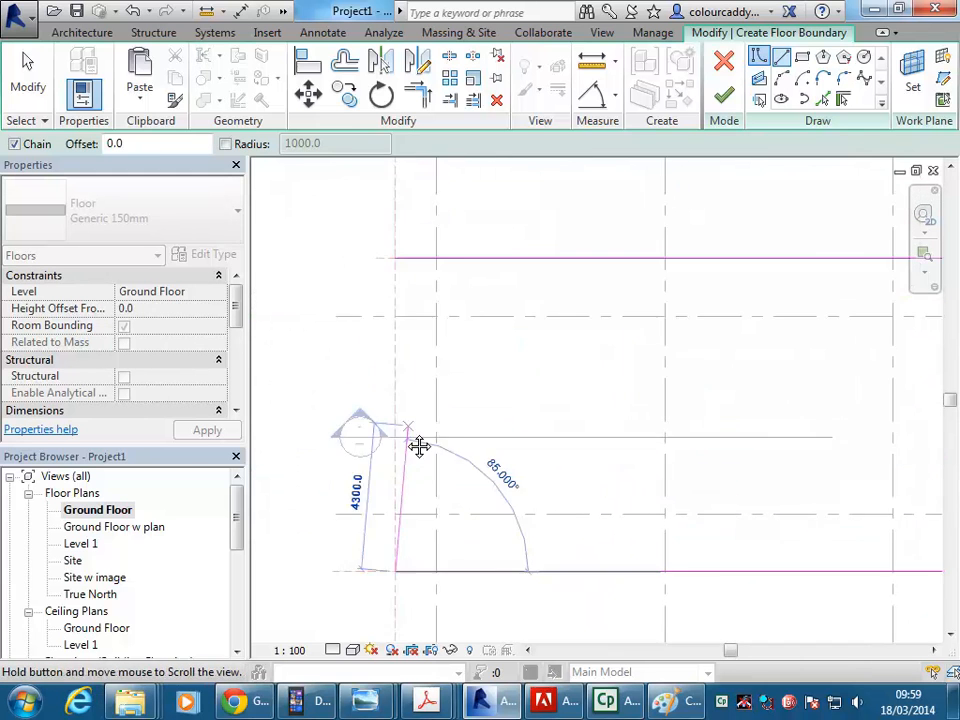
left_click(387, 263)
scroll(349, 304, "down", 3)
right_click(386, 272)
left_click(400, 274)
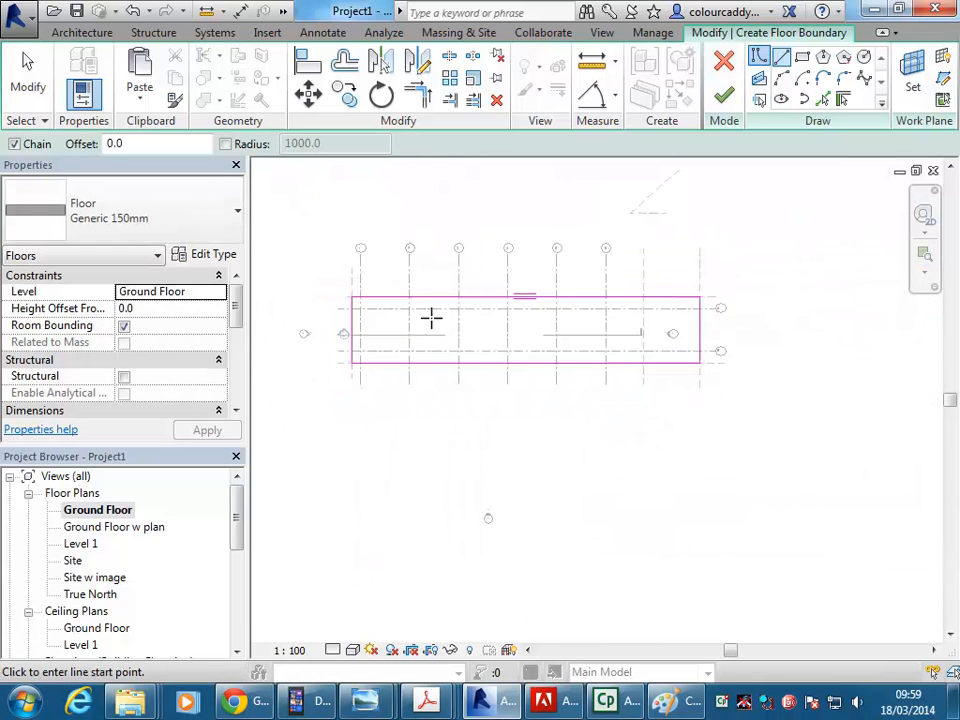
Step: Finish the floor sketch to create the ground floor slab and deselect it
middle_click_drag(505, 304, 418, 339)
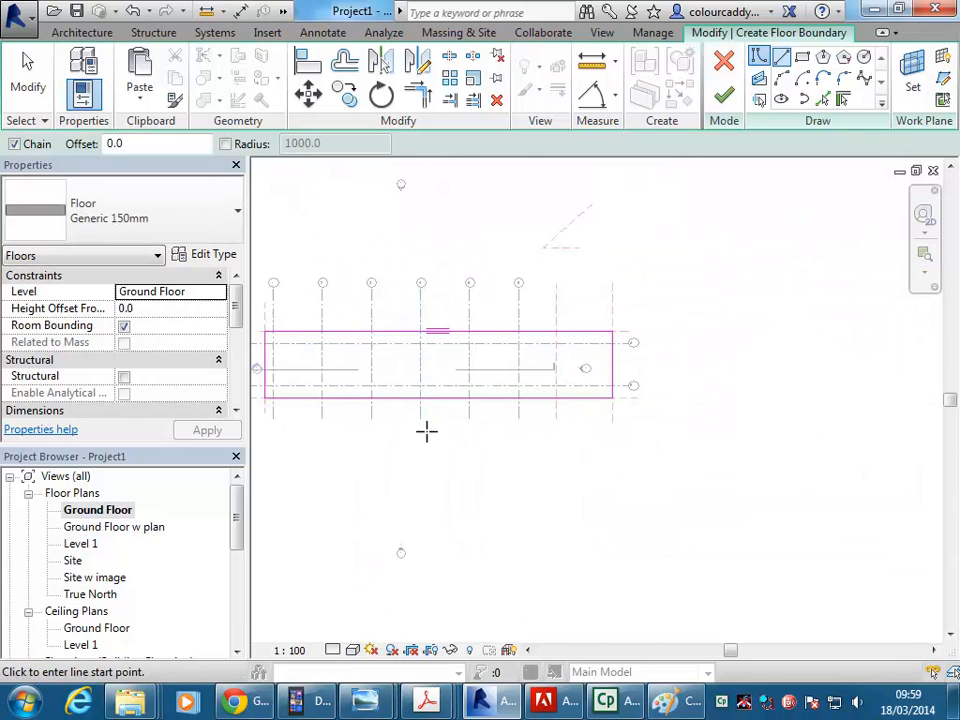
scroll(399, 399, "up", 1)
middle_click_drag(399, 399, 459, 386)
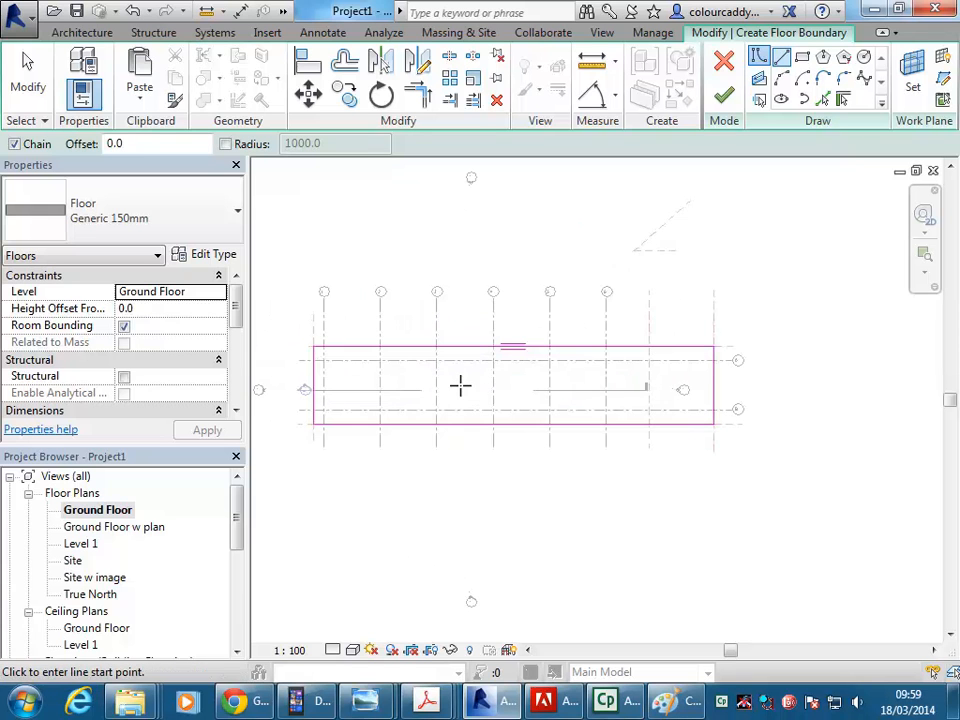
left_click(724, 94)
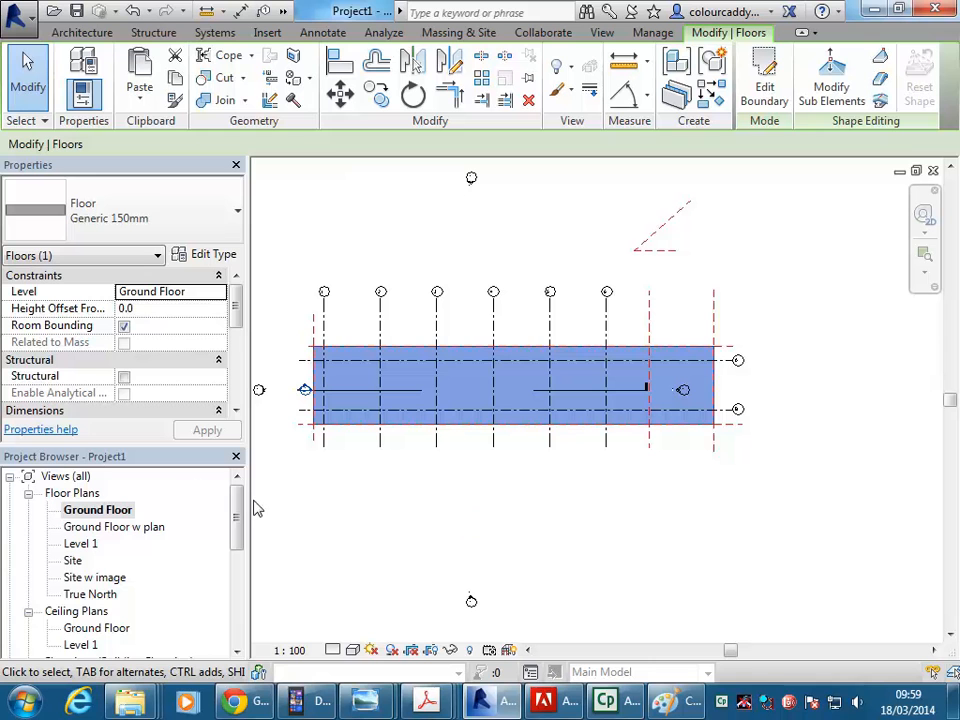
right_click(343, 214)
left_click(390, 219)
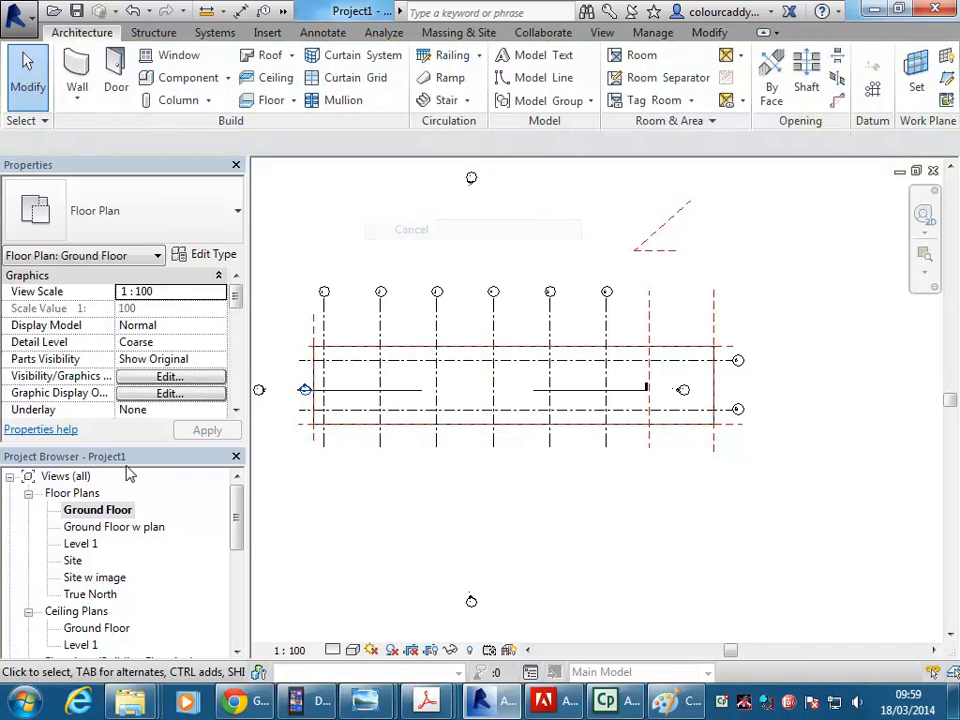
Step: Set the visual style of the Ground Floor w plan view to Wireframe so the scanned plan shows through the slab
double_click(105, 537)
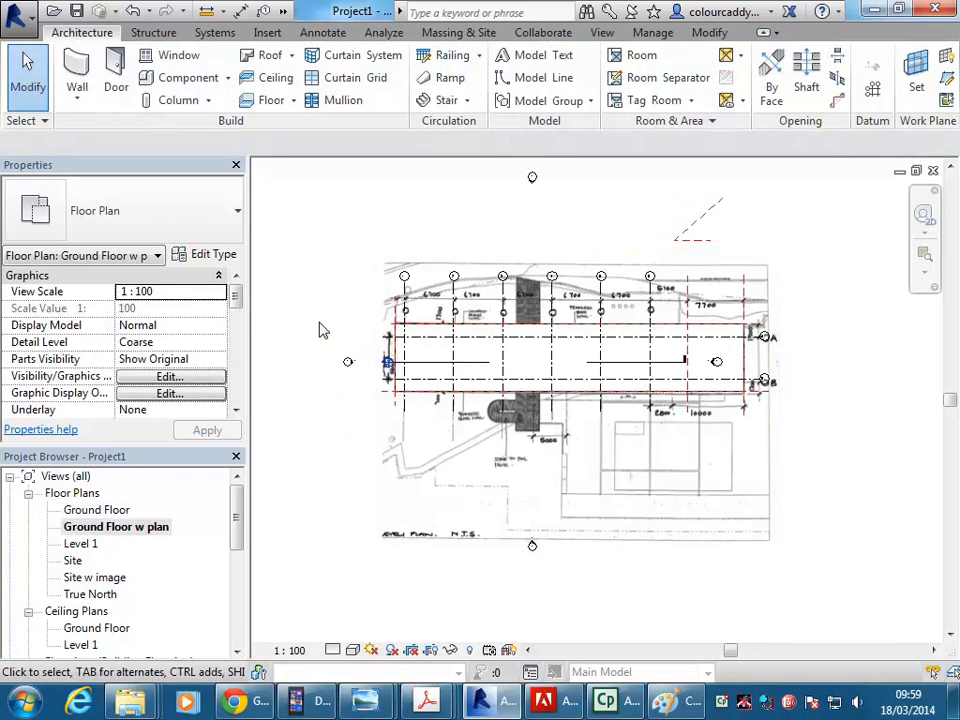
scroll(343, 330, "up", 3)
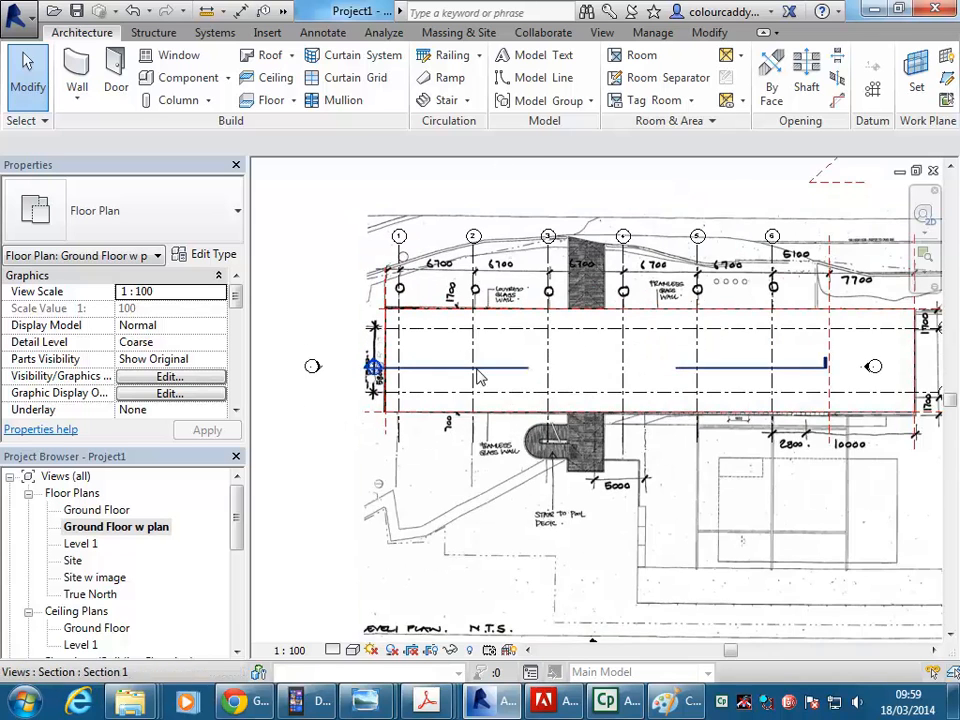
scroll(343, 330, "up", 3)
scroll(343, 328, "up", 3)
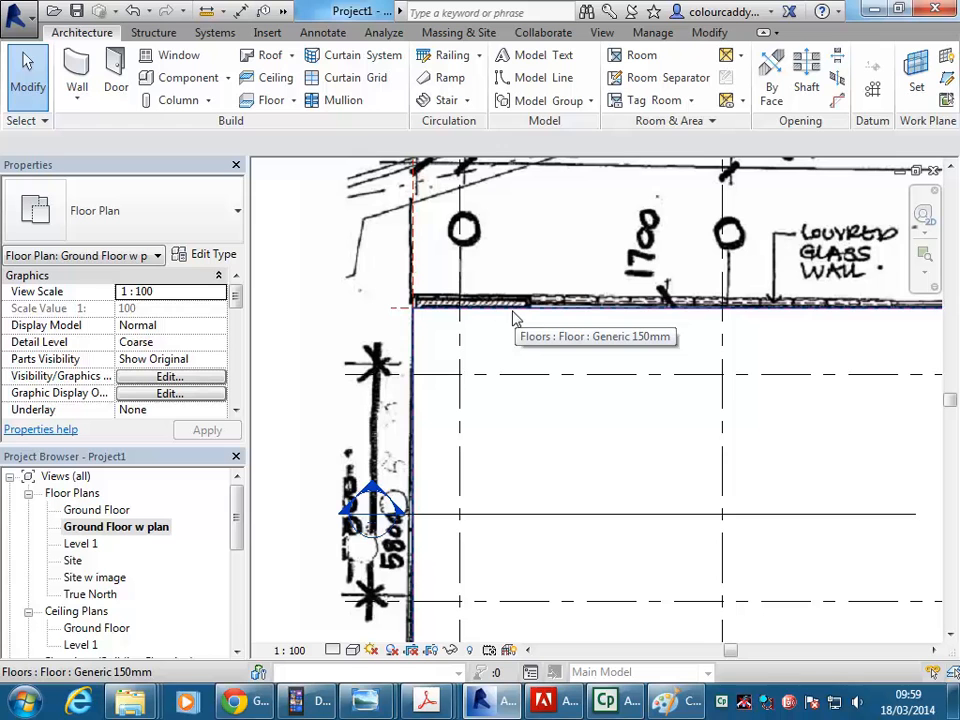
left_click(361, 649)
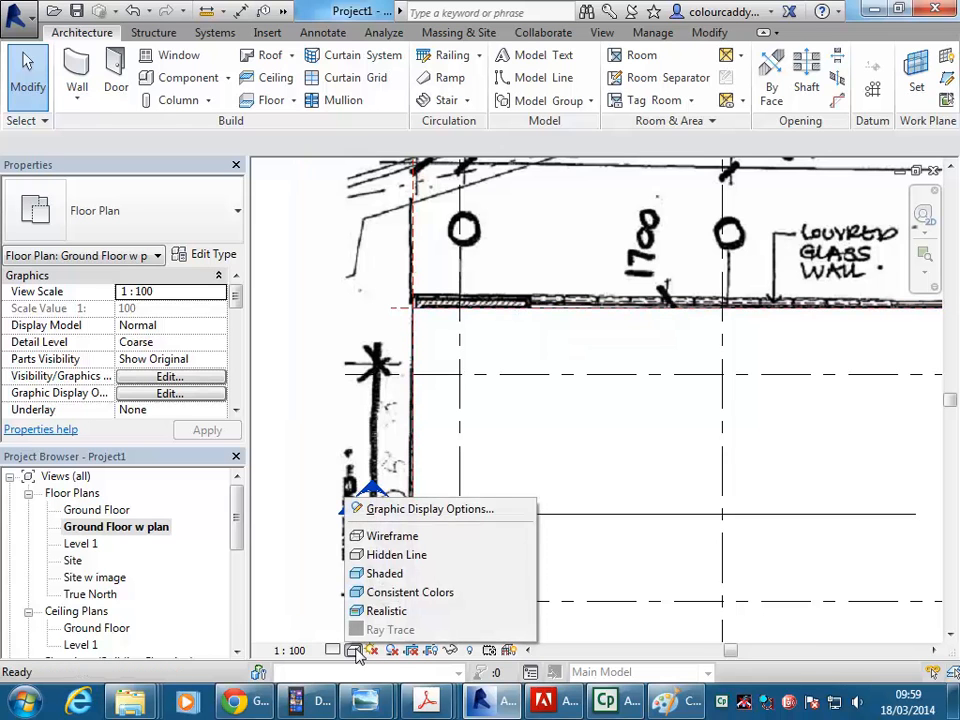
left_click(362, 537)
middle_click_drag(372, 545, 386, 487)
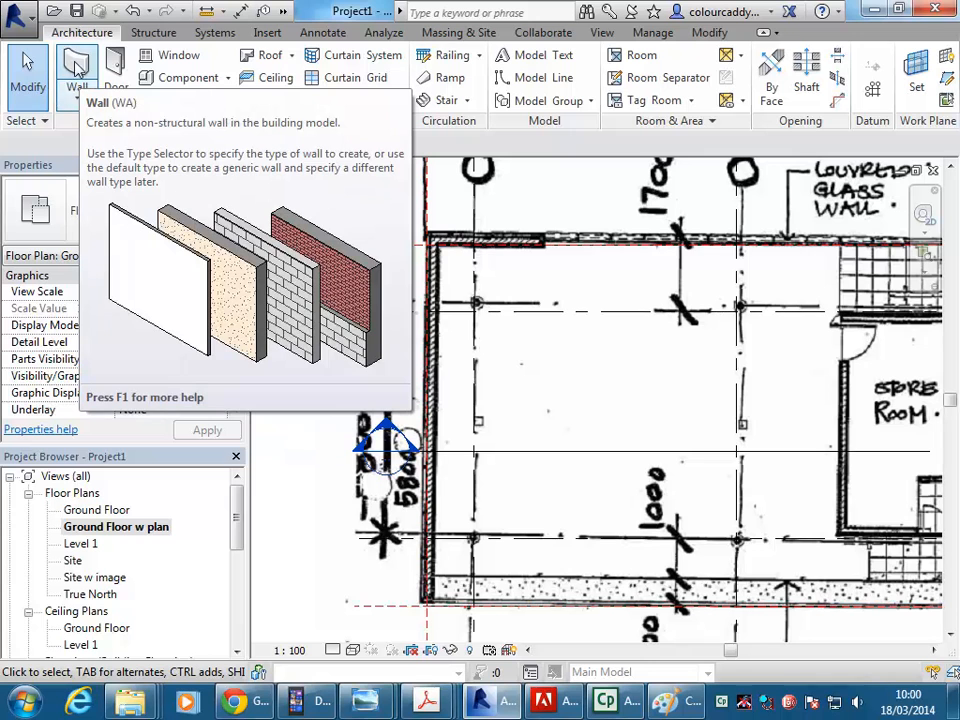
Step: Set up a new Generic 200mm Wall with its height up to Level 1 and location line Finish Face: Exterior
left_click(78, 70)
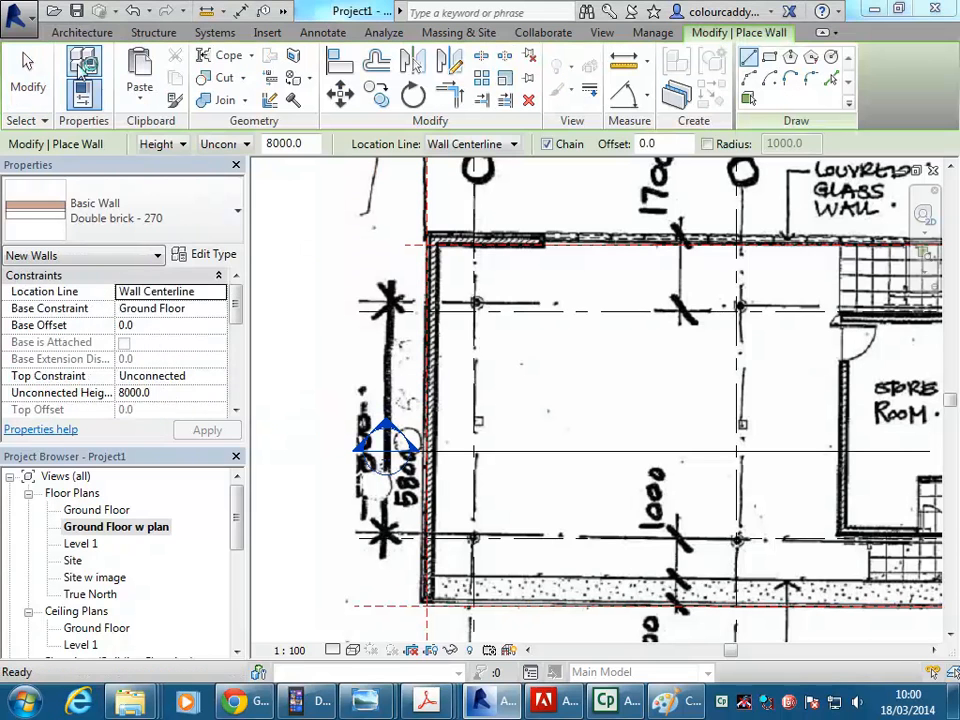
left_click(185, 217)
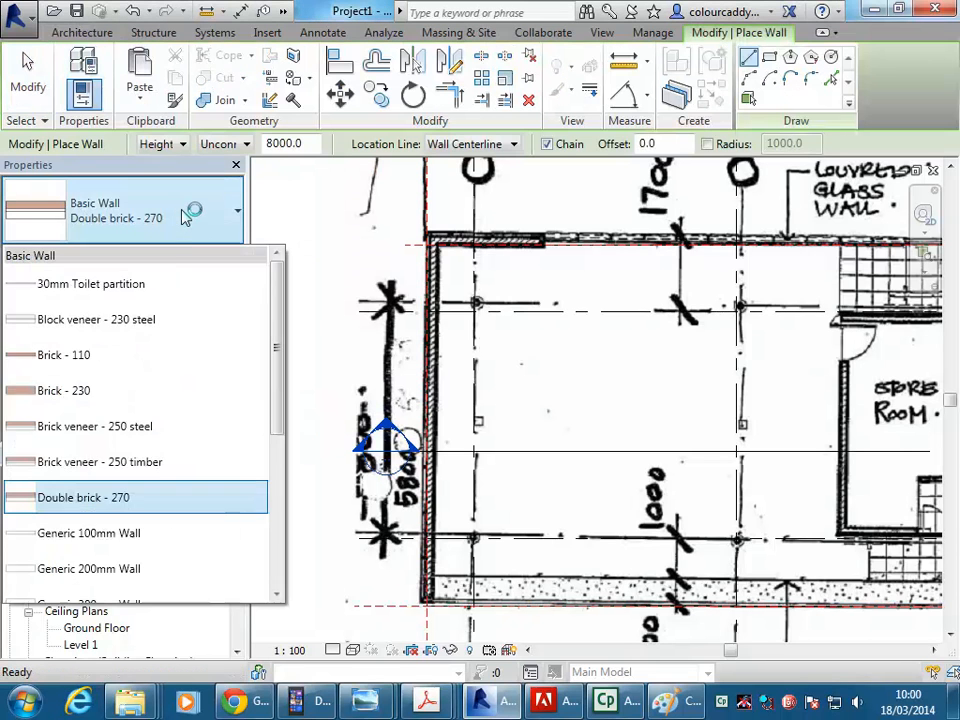
left_click(125, 568)
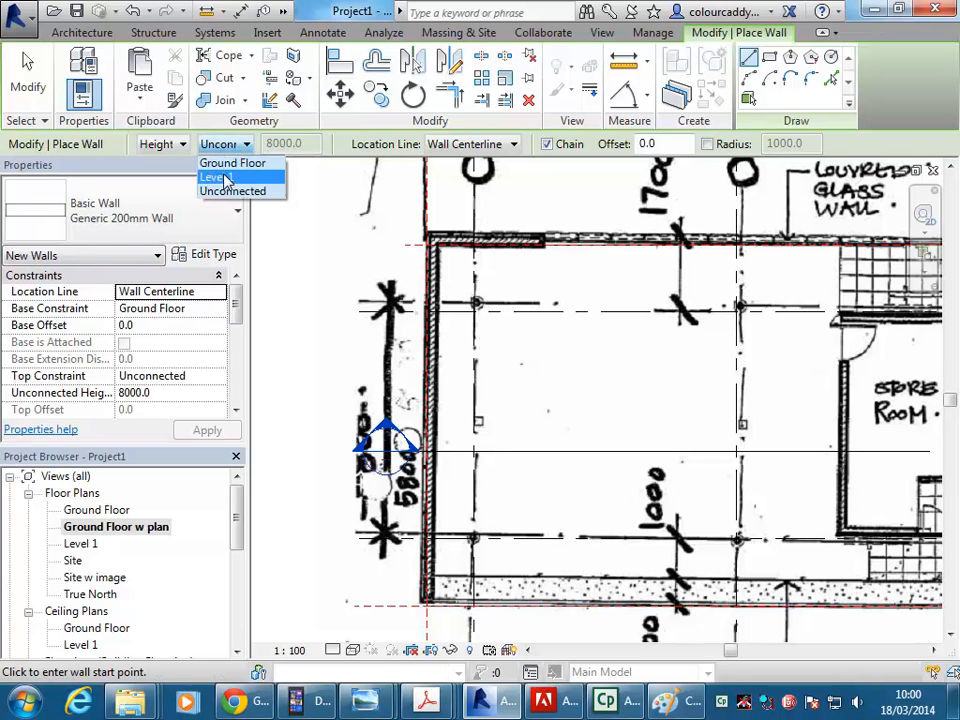
left_click(226, 177)
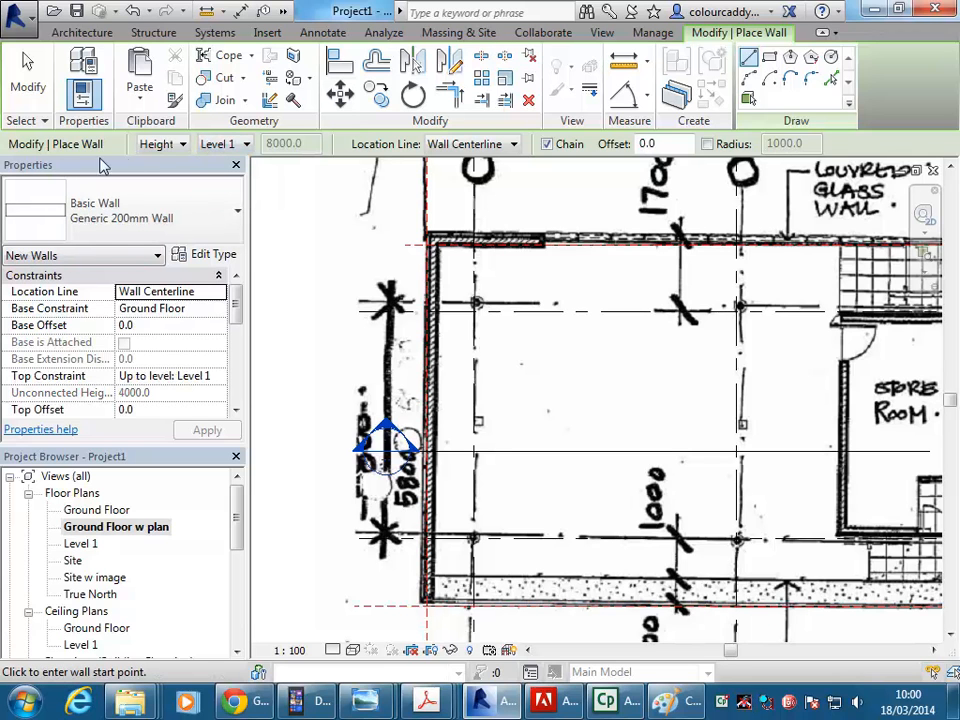
left_click(466, 145)
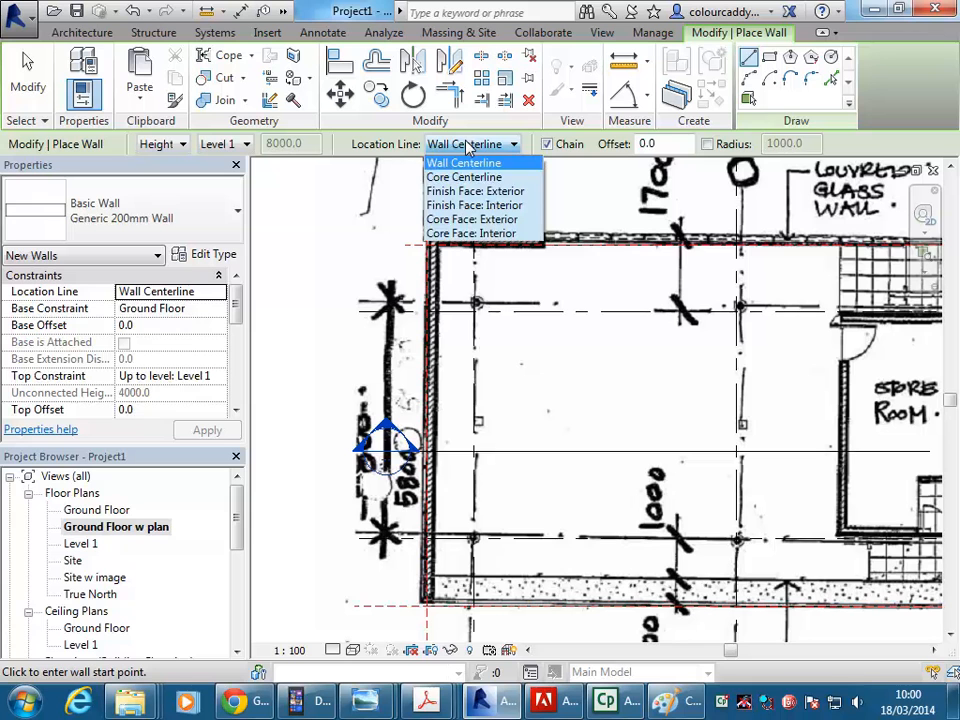
left_click(477, 197)
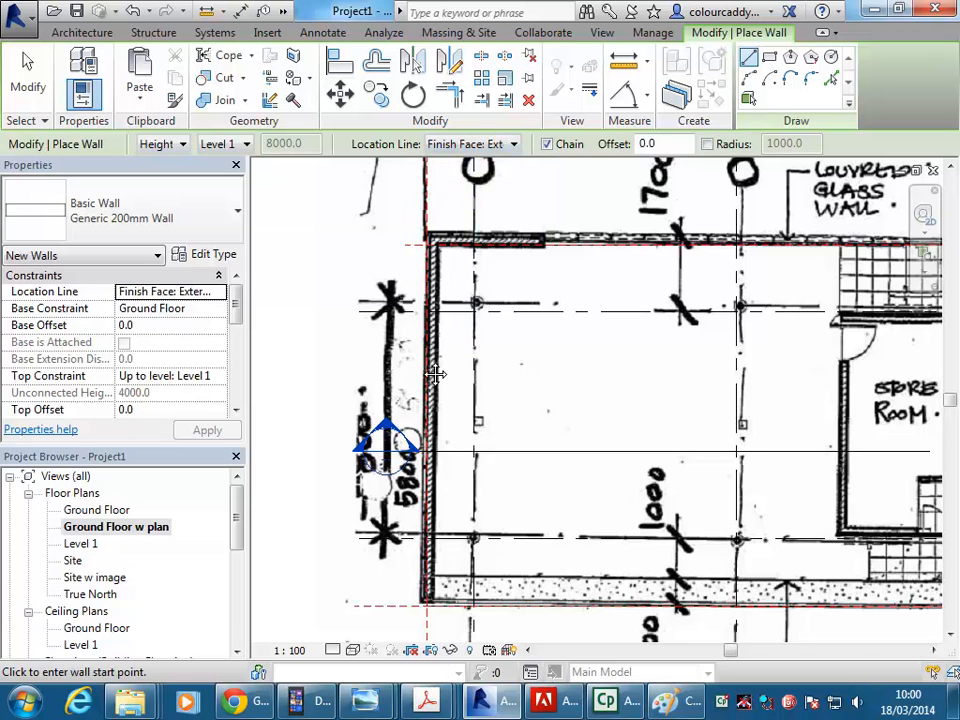
Step: Draw the west exterior wall along the slab edge from its southwest corner to its northwest corner
scroll(420, 482, "up", 2)
scroll(420, 482, "up", 3)
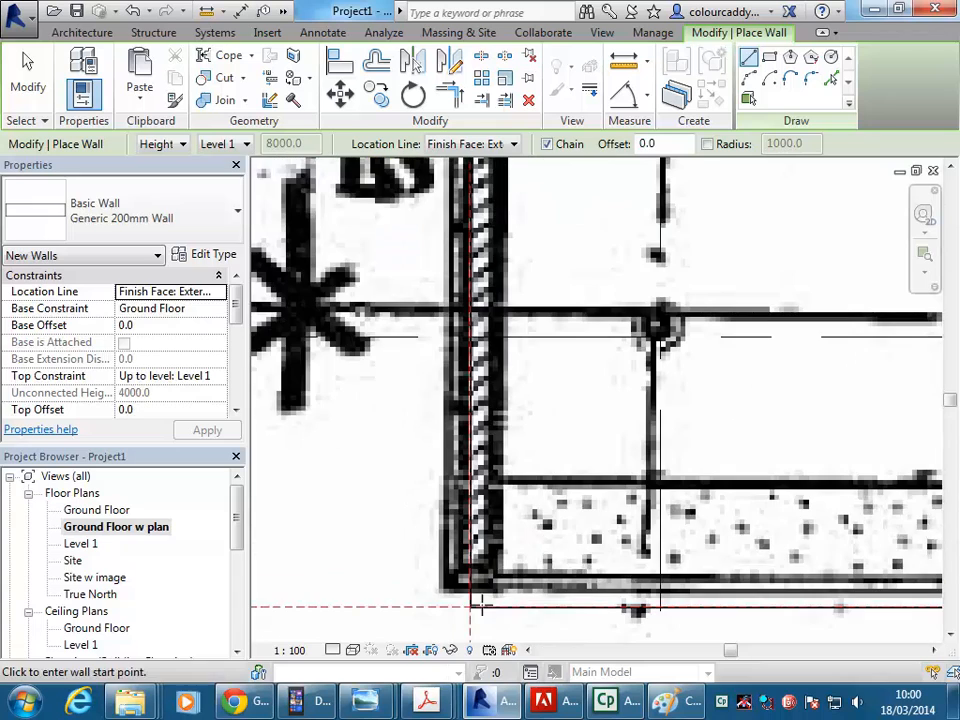
left_click(469, 605)
scroll(481, 359, "down", 5)
middle_click_drag(482, 345, 469, 454)
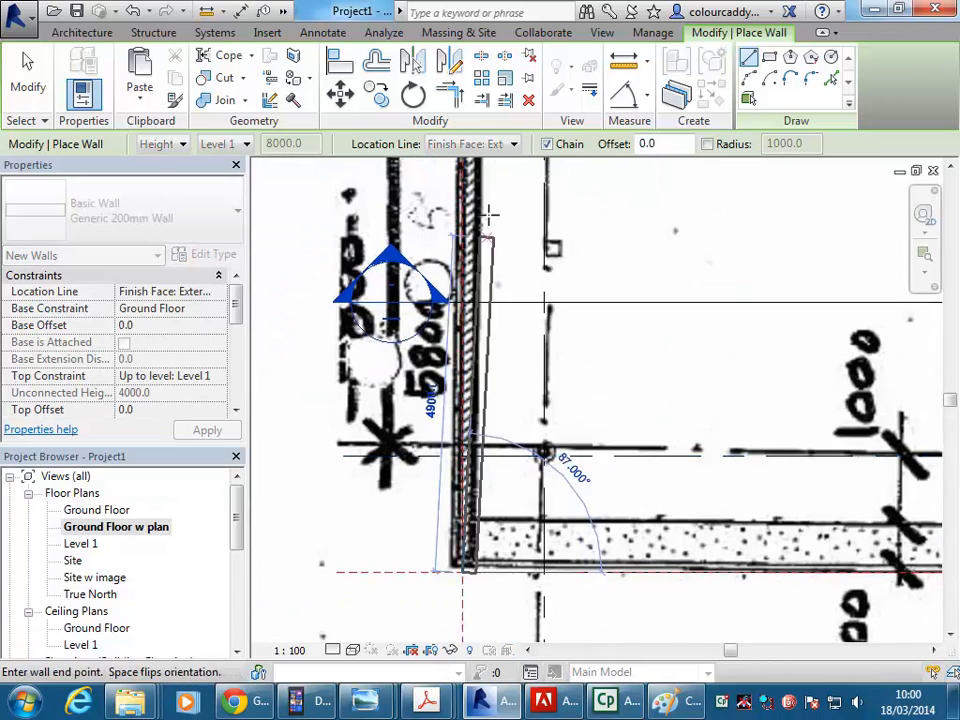
scroll(491, 216, "down", 1)
middle_click_drag(491, 200, 450, 446)
middle_click_drag(448, 225, 421, 316)
scroll(408, 309, "up", 3)
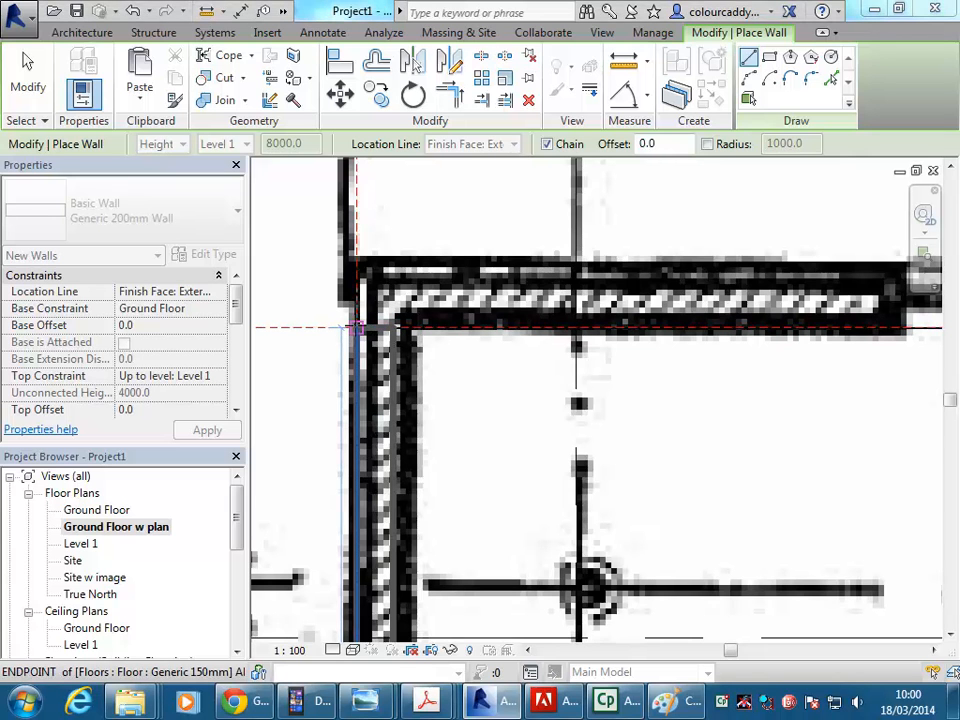
middle_click_drag(670, 325, 727, 296)
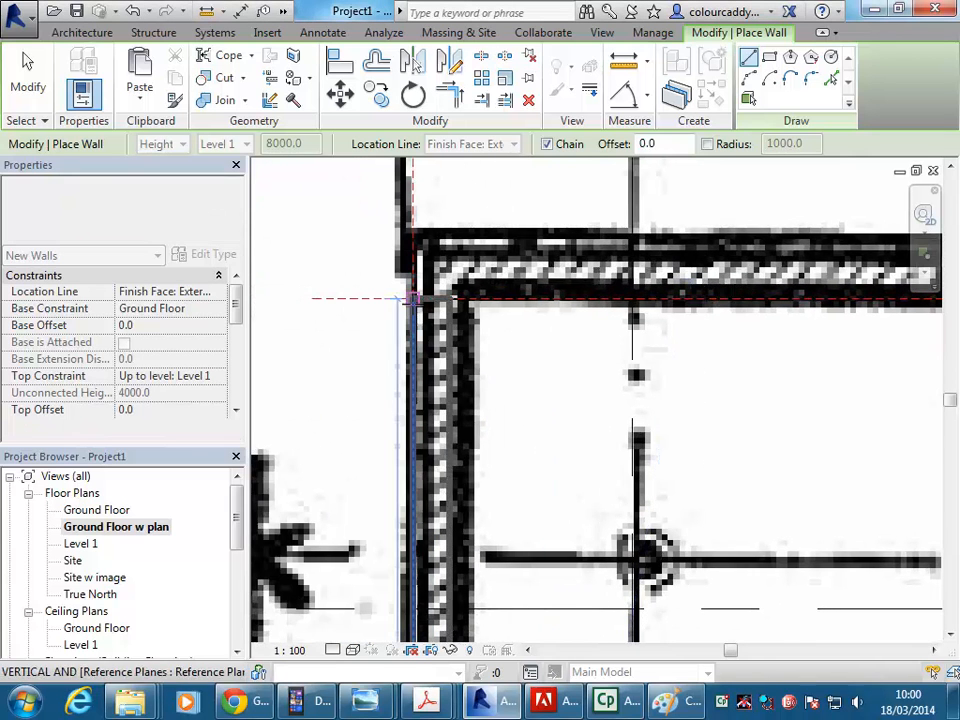
left_click(414, 299)
Step: Draw a short return wall about 3000 mm long eastward along the north slab edge and end the wall chain
scroll(625, 312, "down", 2)
middle_click_drag(620, 318, 382, 321)
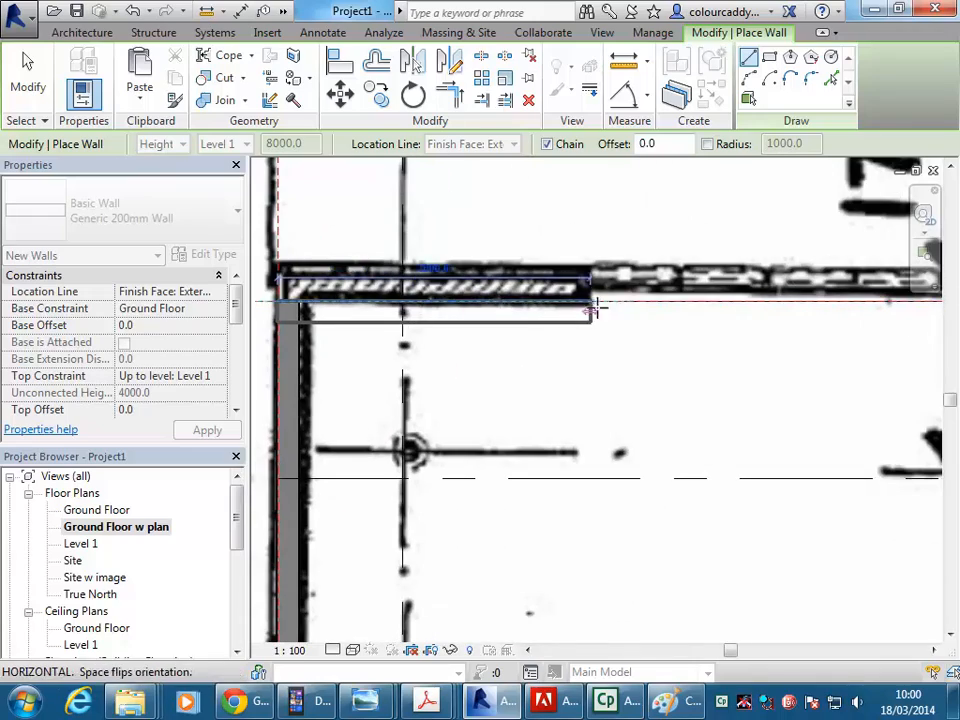
left_click(590, 305)
right_click(583, 253)
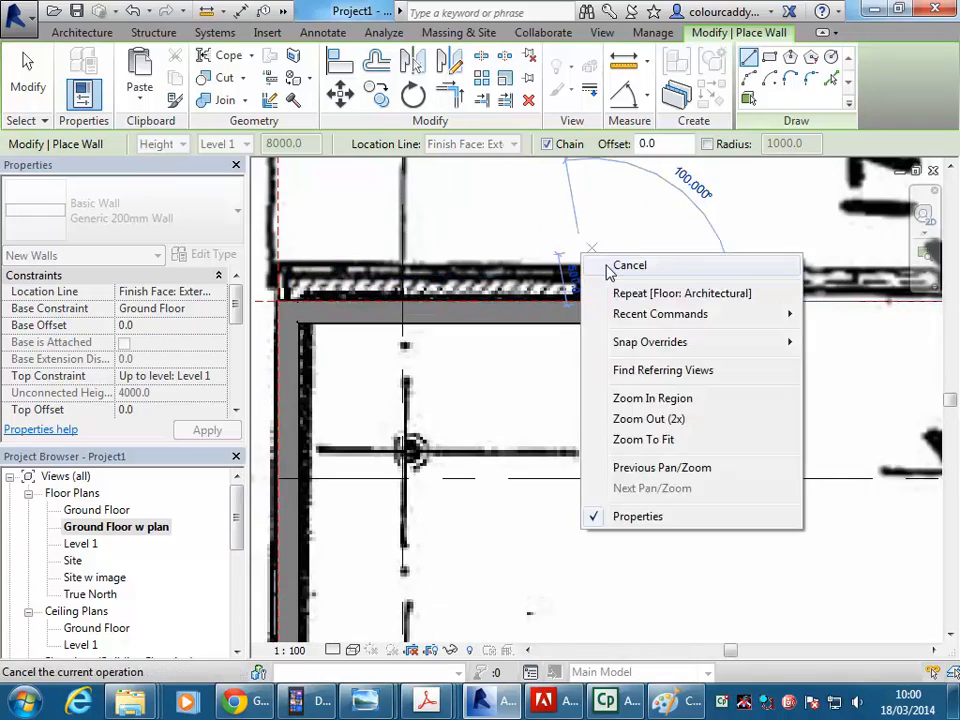
left_click(628, 265)
Step: Set the type for new walls to Generic 100mm Wall for the store room block
scroll(592, 352, "down", 3)
mouse_move(592, 352)
middle_mouse_down()
mouse_move(440, 205)
mouse_move(439, 268)
mouse_move(369, 272)
middle_mouse_up()
scroll(440, 205, "down", 2)
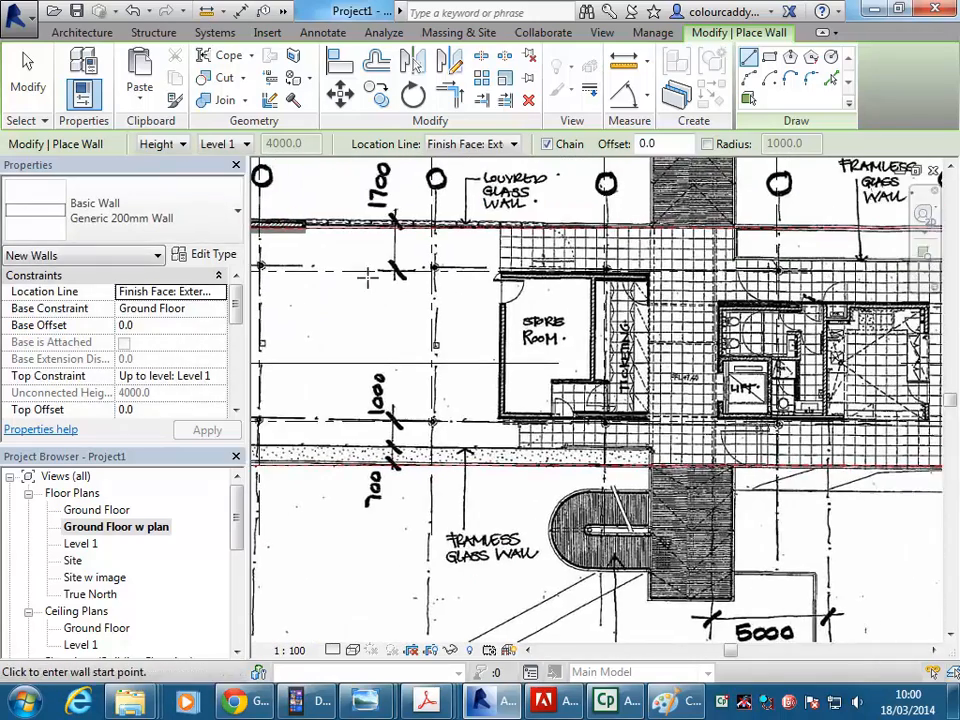
scroll(557, 318, "up", 2)
middle_click_drag(558, 315, 482, 320)
scroll(476, 339, "up", 1)
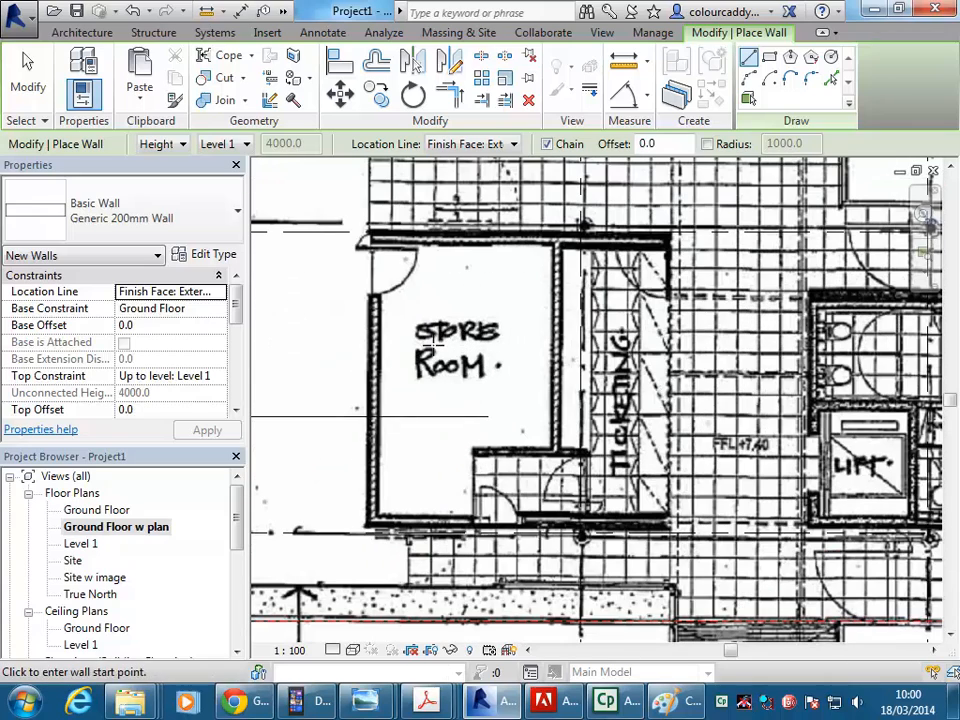
left_click(80, 35)
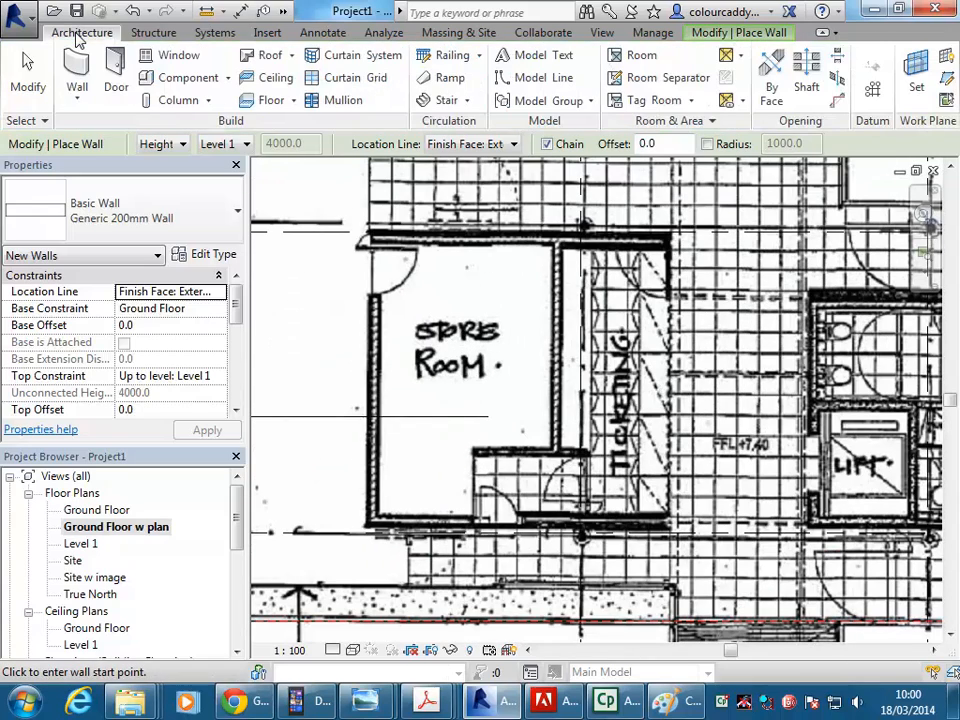
left_click(748, 33)
left_click(155, 217)
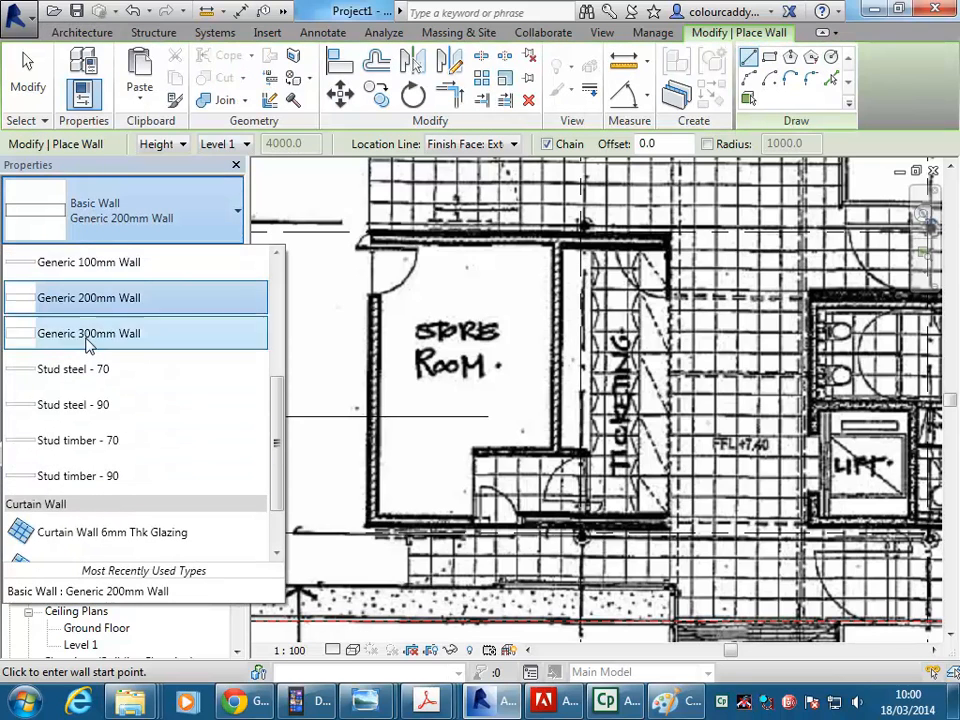
left_click(94, 274)
scroll(427, 232, "up", 2)
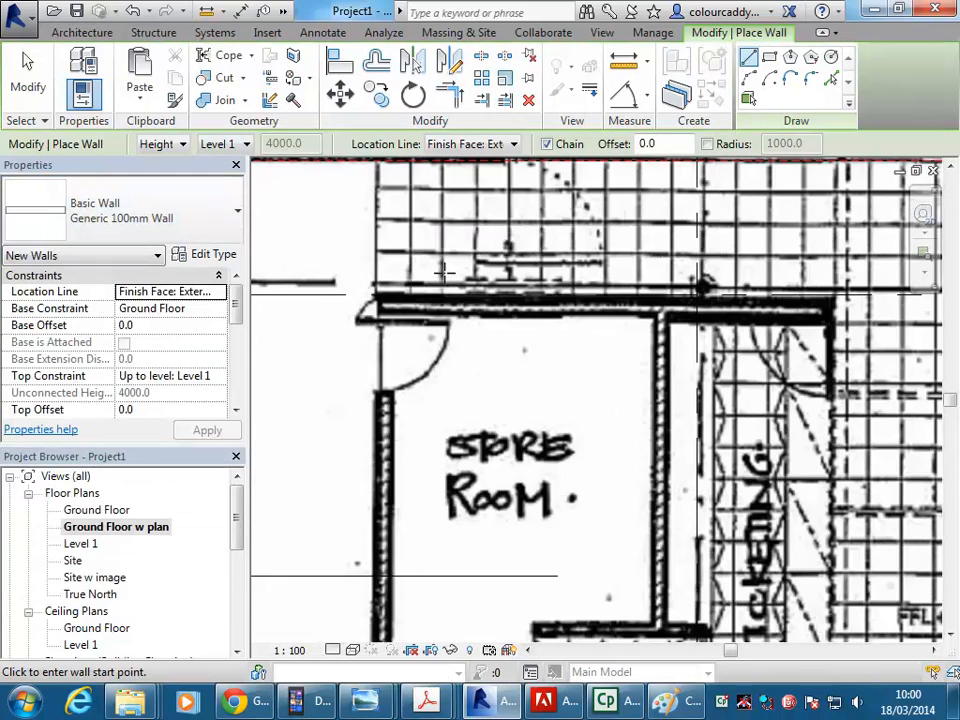
Step: Draw a rectangle of Generic 100mm walls about 5200 mm deep around the outline of the store room and ticketing area
left_click(770, 60)
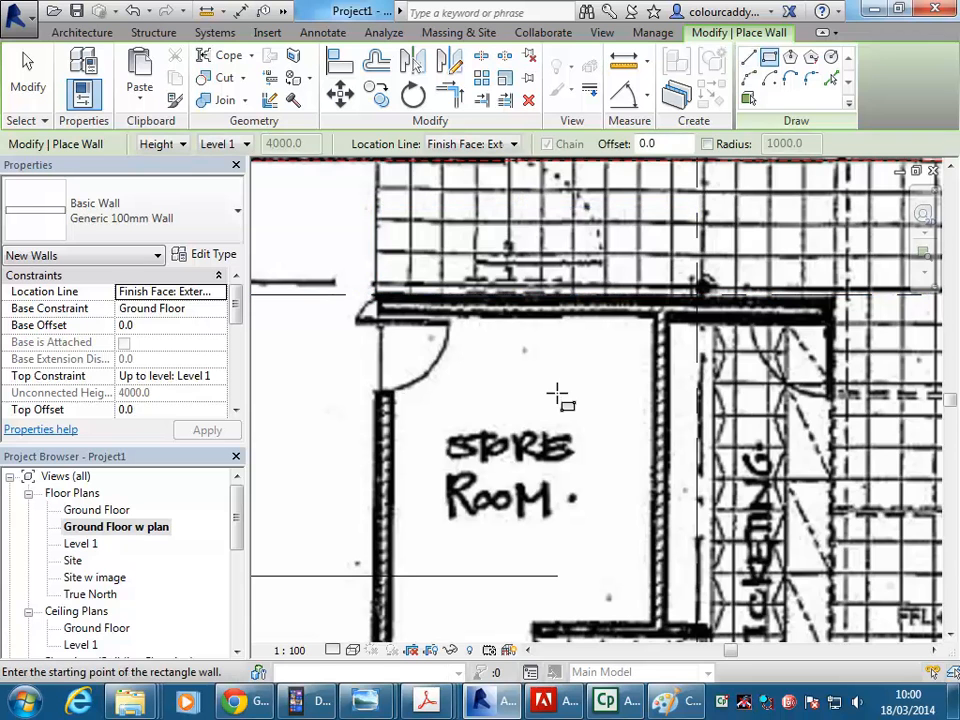
scroll(415, 220, "down", 2)
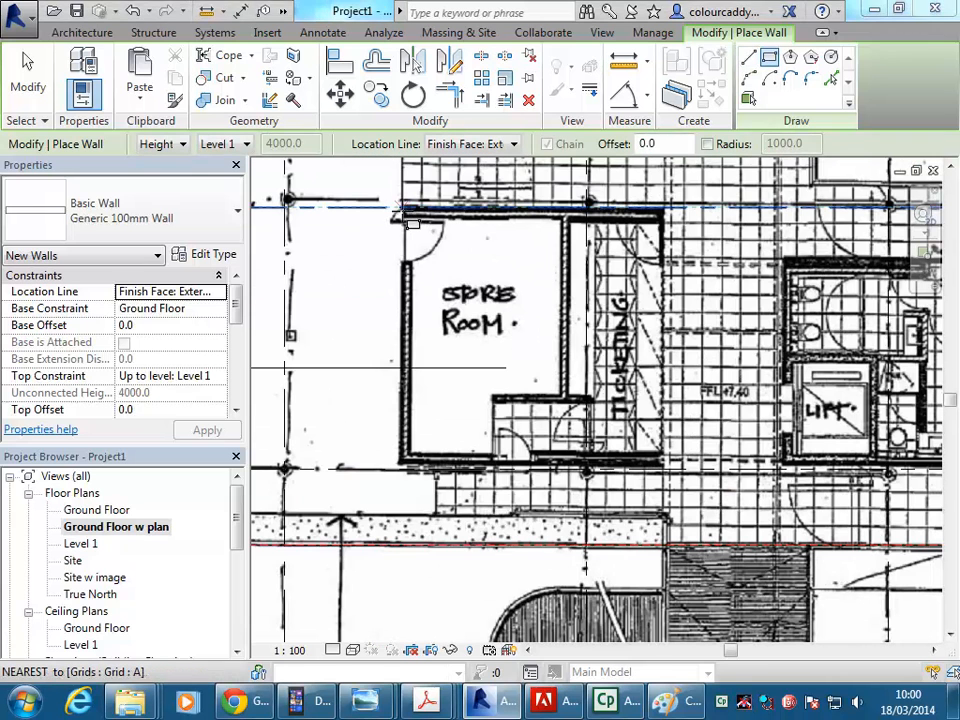
scroll(400, 250, "up", 3)
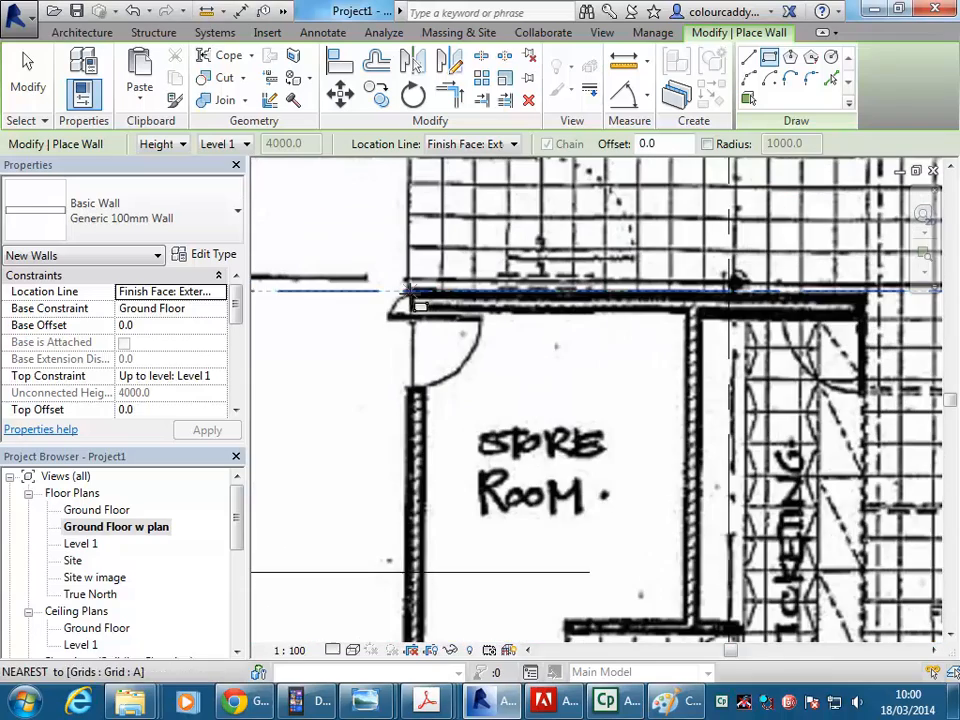
left_click(419, 320)
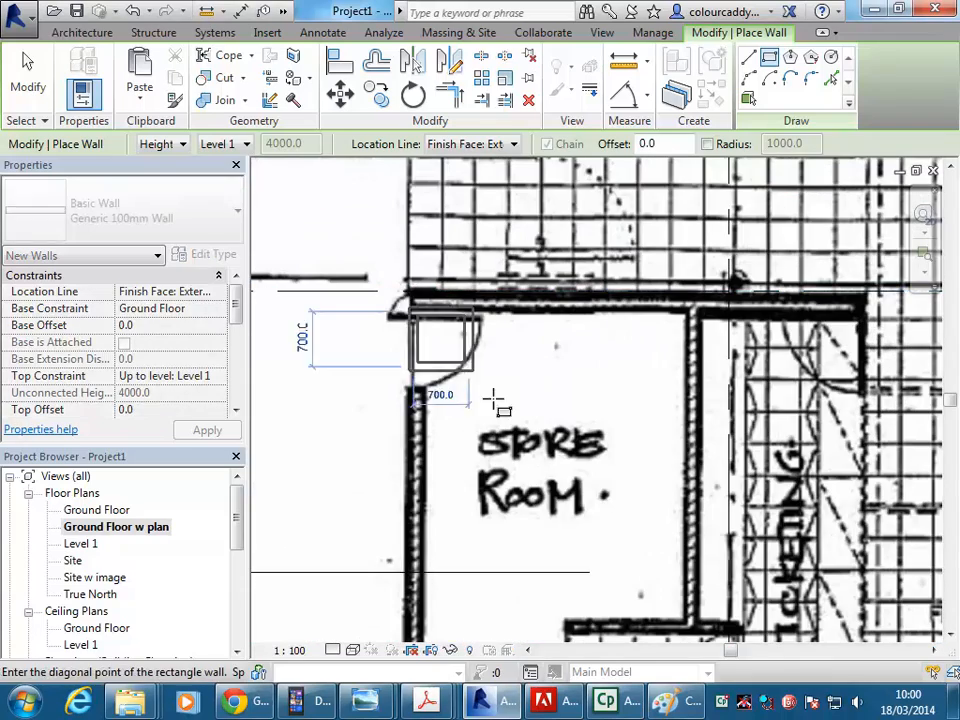
scroll(493, 401, "down", 2)
scroll(655, 428, "up", 2)
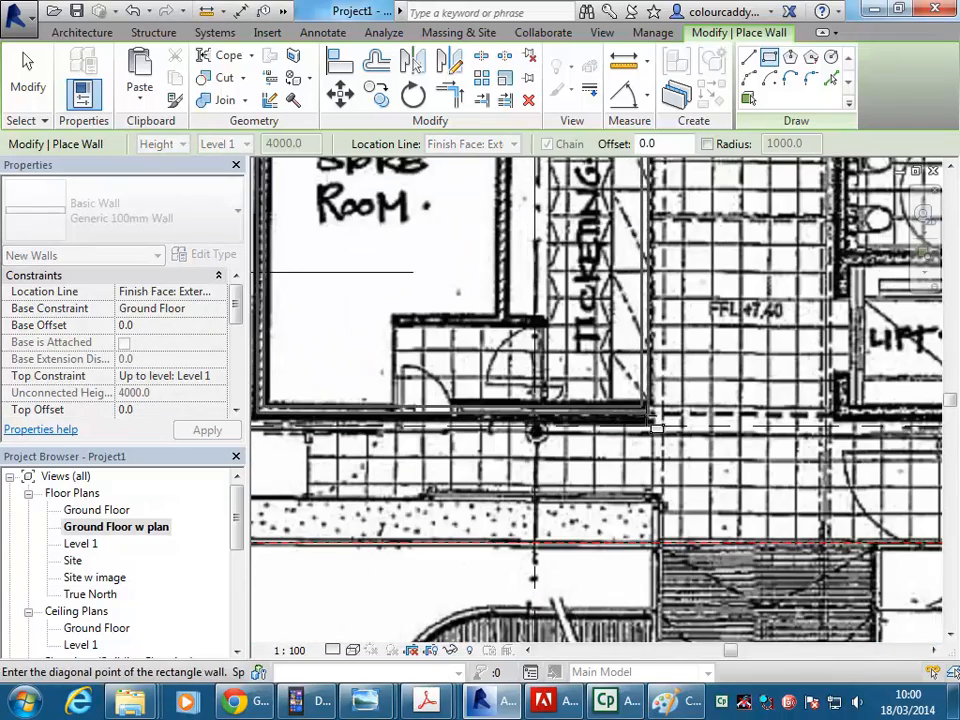
scroll(711, 372, "down", 1)
Step: Draw a second rectangle of Generic 100mm walls, about 8100 by 4200 mm, around the toilet and lift block
middle_click_drag(711, 372, 352, 490)
scroll(461, 339, "up", 2)
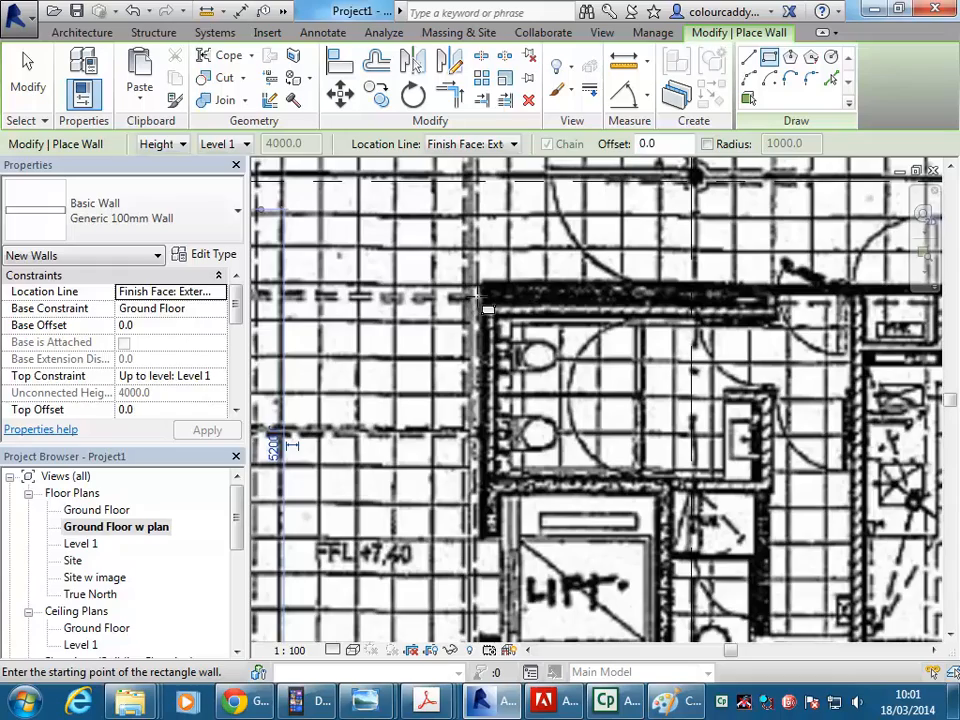
left_click(479, 297)
scroll(585, 327, "down", 2)
middle_click_drag(585, 327, 399, 268)
scroll(763, 422, "up", 1)
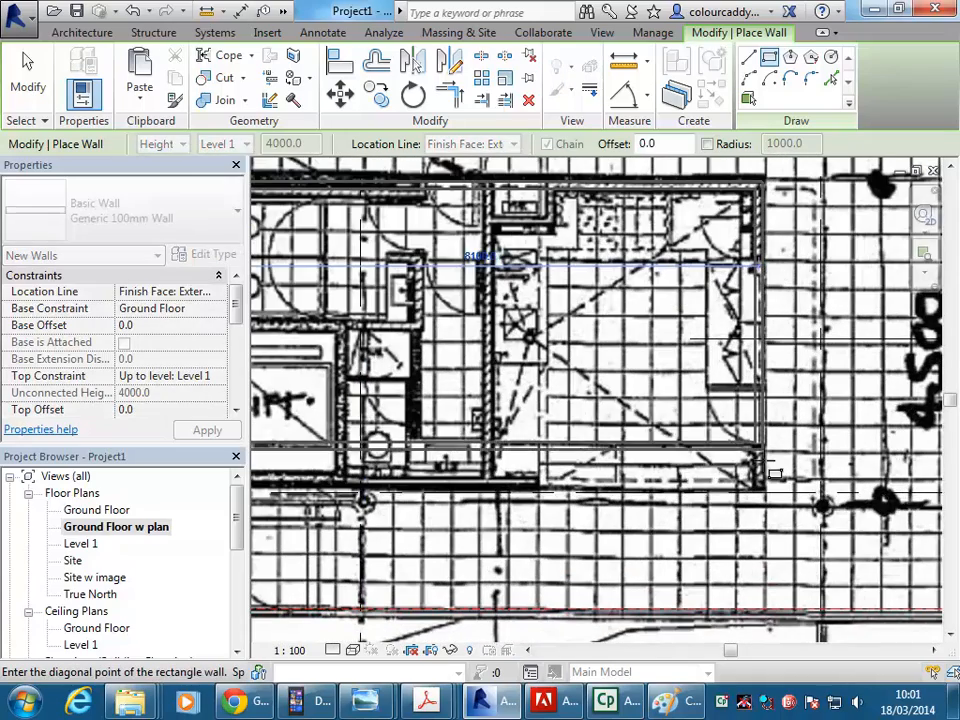
left_click(762, 489)
Step: Restart the Wall command with straight-line drawing and set the wall type to Curtain Wall Storefront
scroll(678, 419, "down", 1)
middle_click_drag(678, 419, 780, 431)
scroll(768, 405, "down", 3)
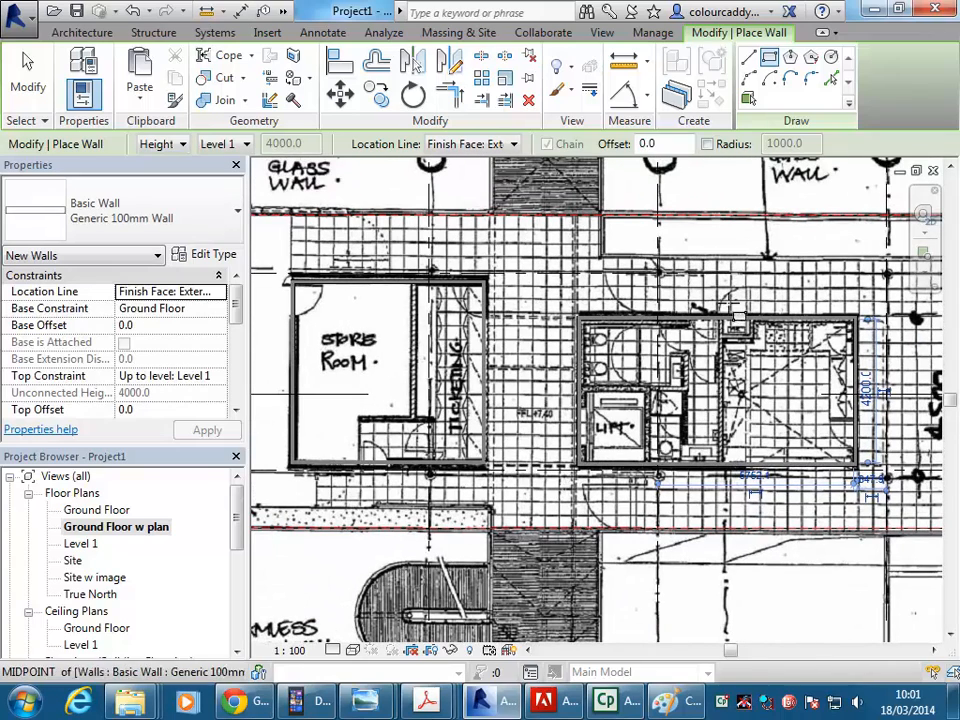
left_click(76, 36)
left_click(80, 64)
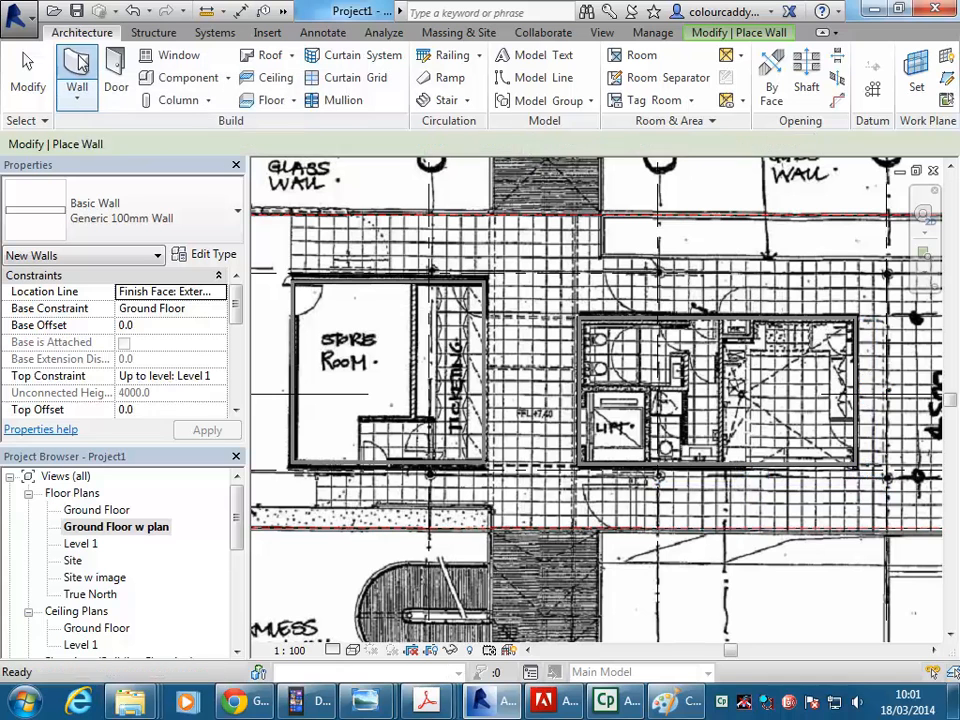
left_click(740, 32)
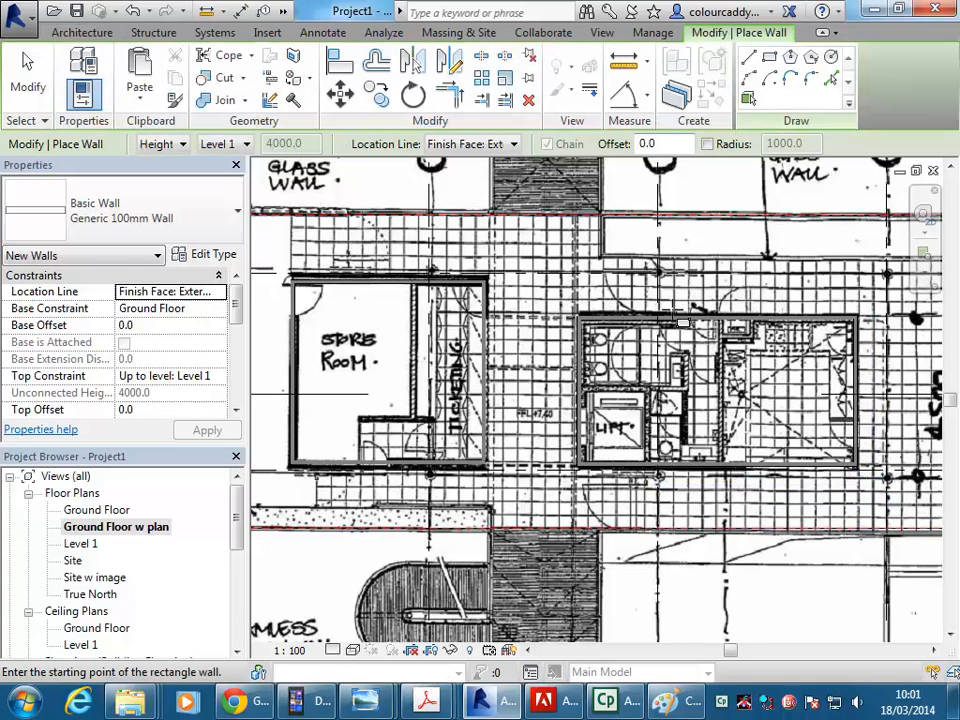
key("Escape")
left_click(78, 70)
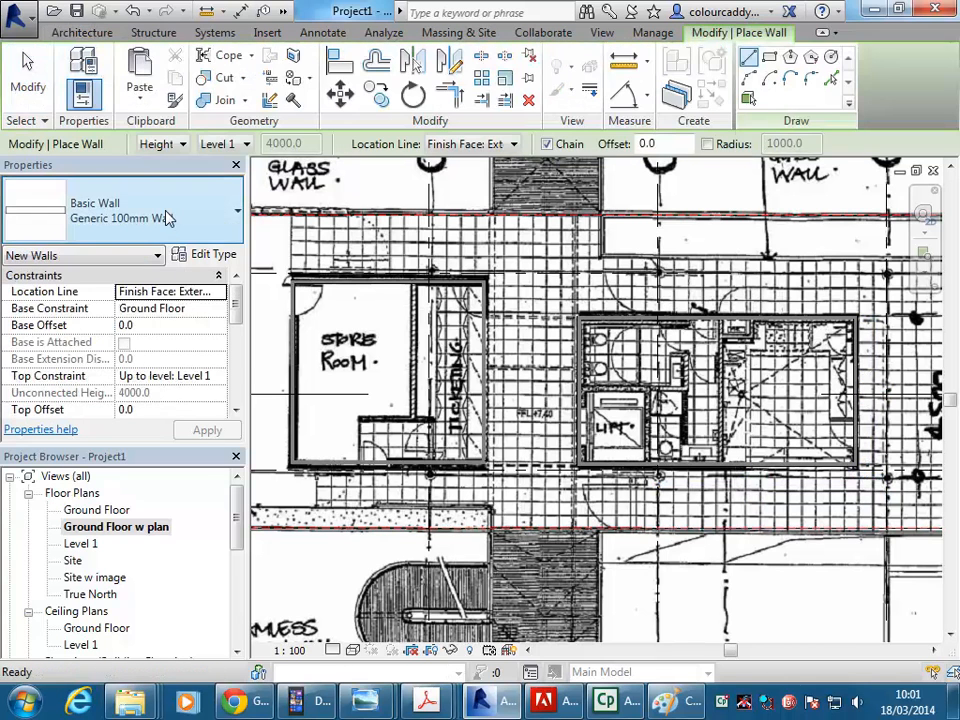
left_click(168, 218)
scroll(85, 445, "down", 1)
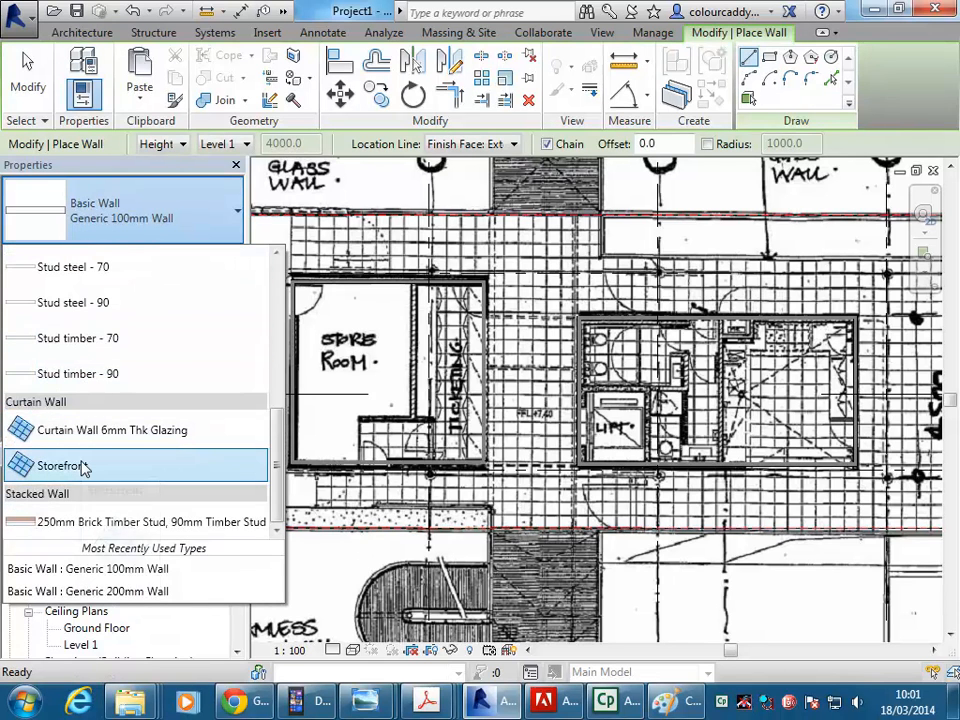
left_click(82, 466)
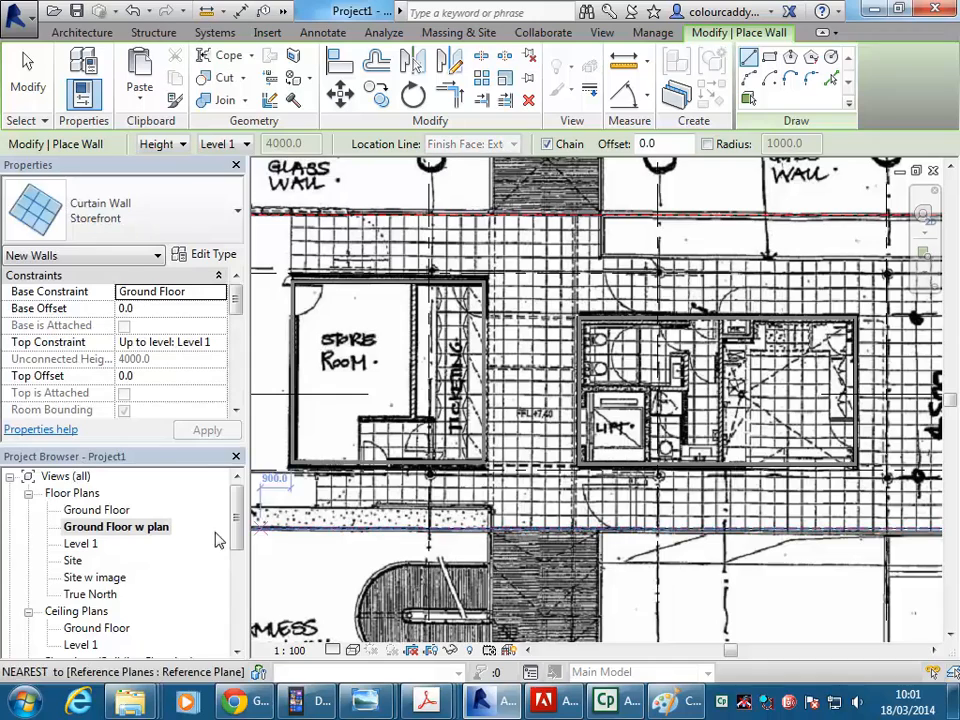
Step: Draw a Storefront curtain wall eastward from the end of the north return wall to the end of the louvred glass wall
middle_click_drag(384, 390, 654, 445)
middle_click_drag(389, 335, 572, 377)
scroll(452, 300, "up", 1)
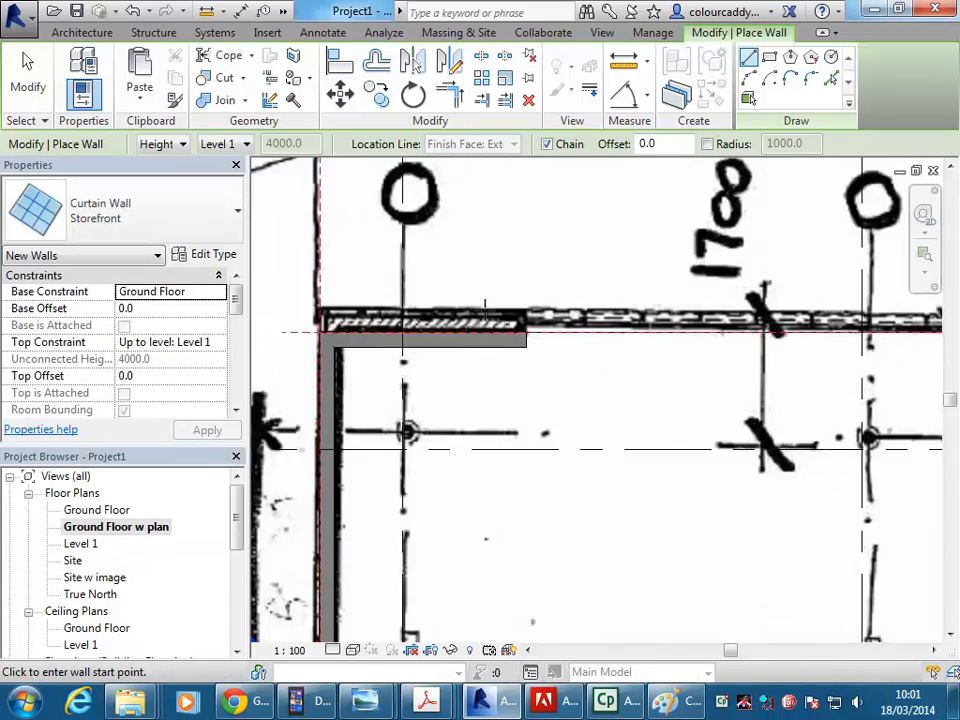
scroll(535, 339, "up", 2)
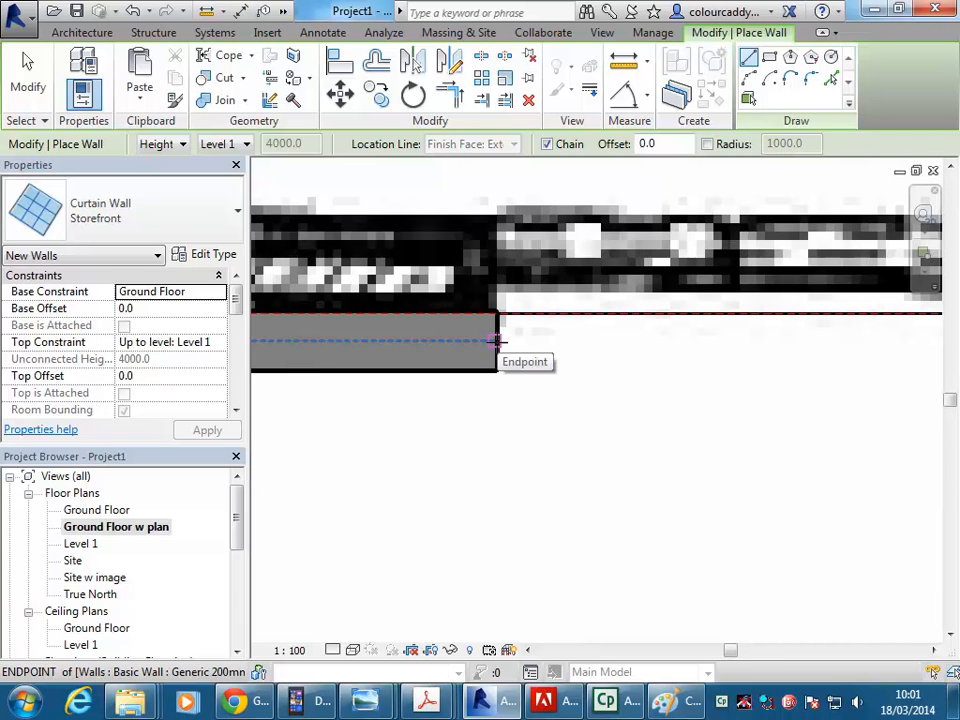
left_click(496, 342)
scroll(729, 358, "down", 2)
middle_click_drag(729, 360, 370, 345)
scroll(719, 350, "down", 2)
scroll(660, 350, "down", 2)
middle_click_drag(660, 350, 440, 334)
mouse_move(604, 344)
middle_mouse_down()
mouse_move(579, 348)
mouse_move(597, 347)
middle_mouse_up()
scroll(558, 333, "up", 2)
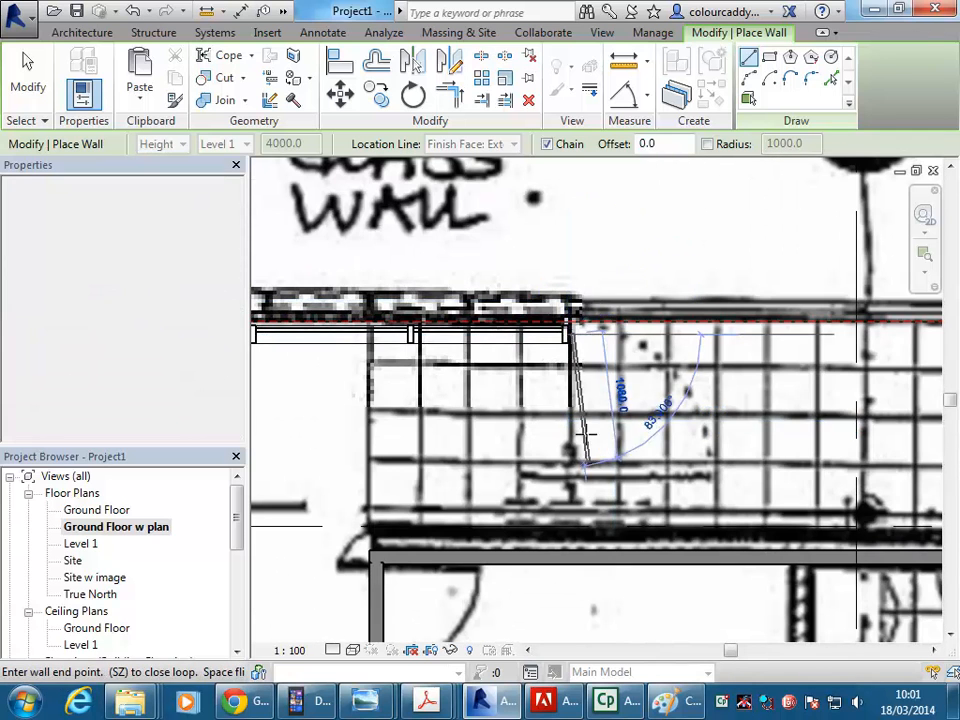
right_click(608, 298)
left_click(612, 303)
Step: Draw a Storefront curtain wall along the northern frameless glass wall line, starting on grid 4 about 1200 mm inside the slab edge and running east
scroll(612, 305, "down", 2)
middle_click_drag(612, 307, 394, 313)
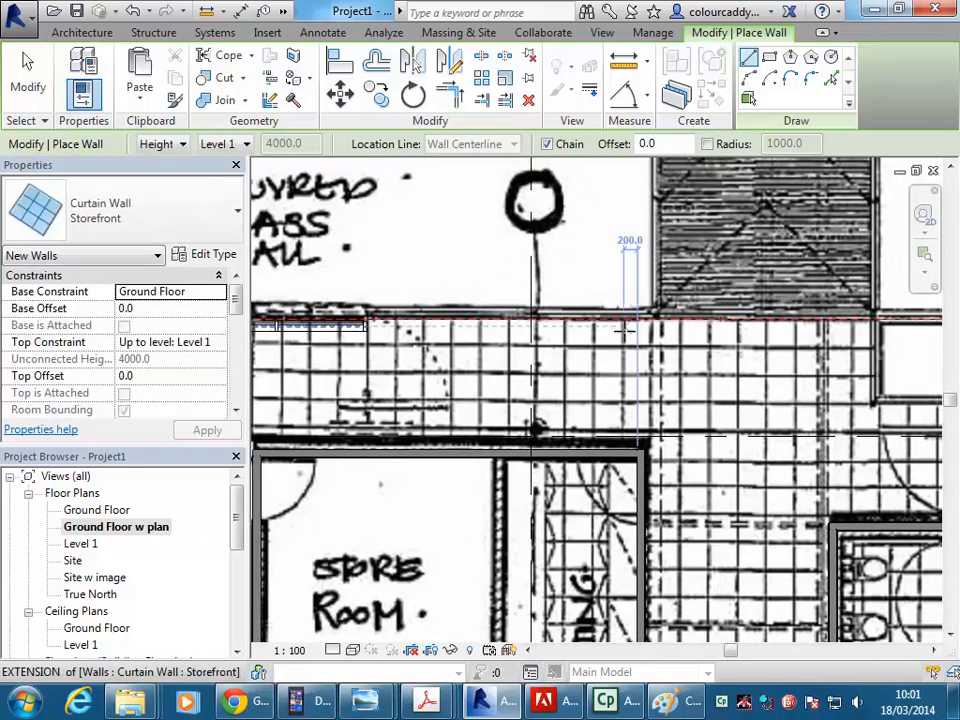
scroll(585, 328, "down", 3)
middle_click_drag(690, 377, 490, 350)
scroll(585, 380, "up", 4)
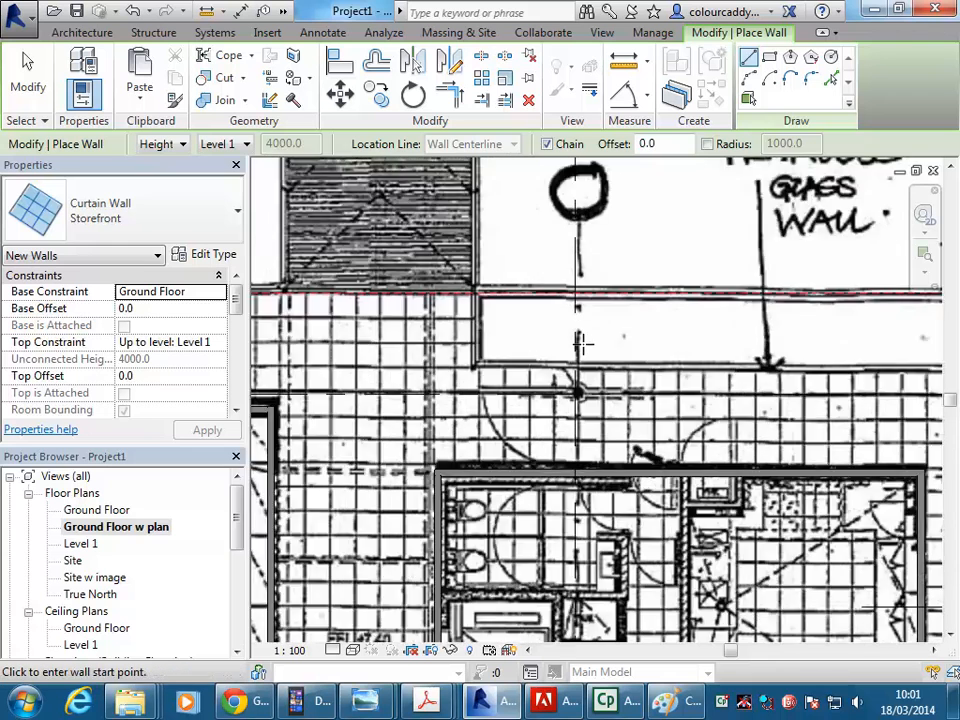
scroll(573, 385, "up", 2)
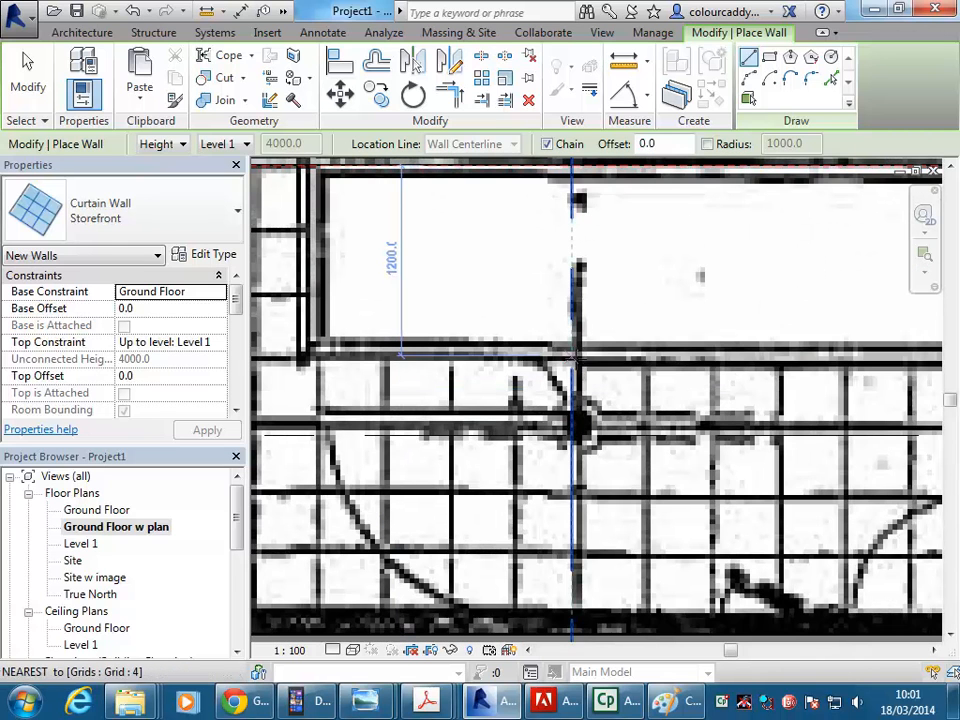
left_click(573, 358)
scroll(692, 362, "down", 2)
middle_click_drag(707, 354, 434, 347)
middle_click_drag(705, 379, 386, 372)
scroll(697, 348, "up", 2)
middle_click_drag(603, 366, 714, 361)
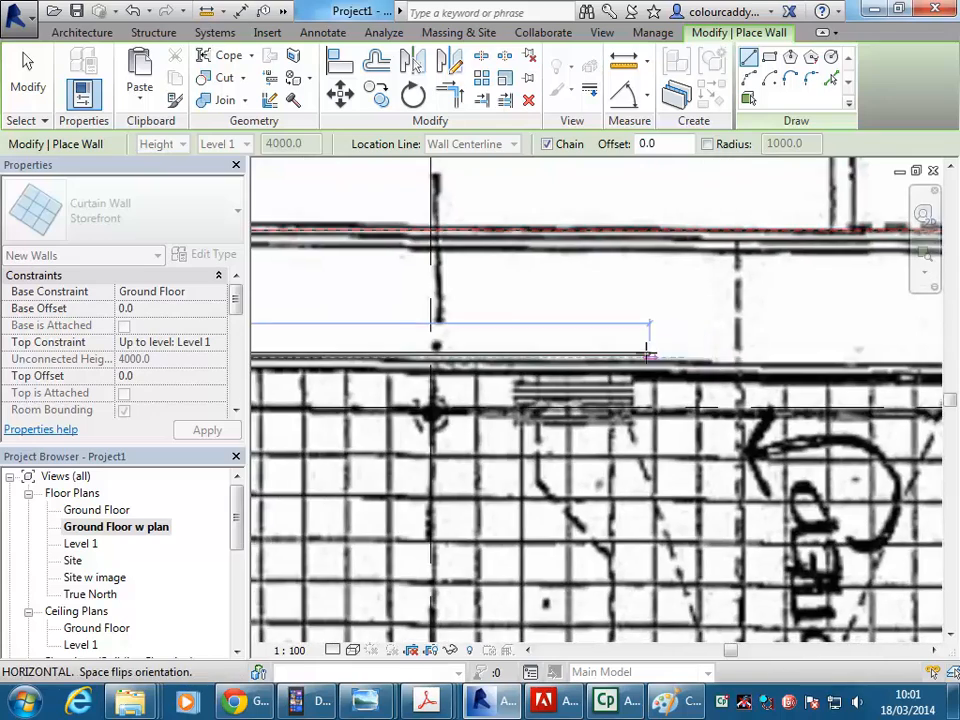
scroll(590, 362, "up", 2)
left_click(586, 360)
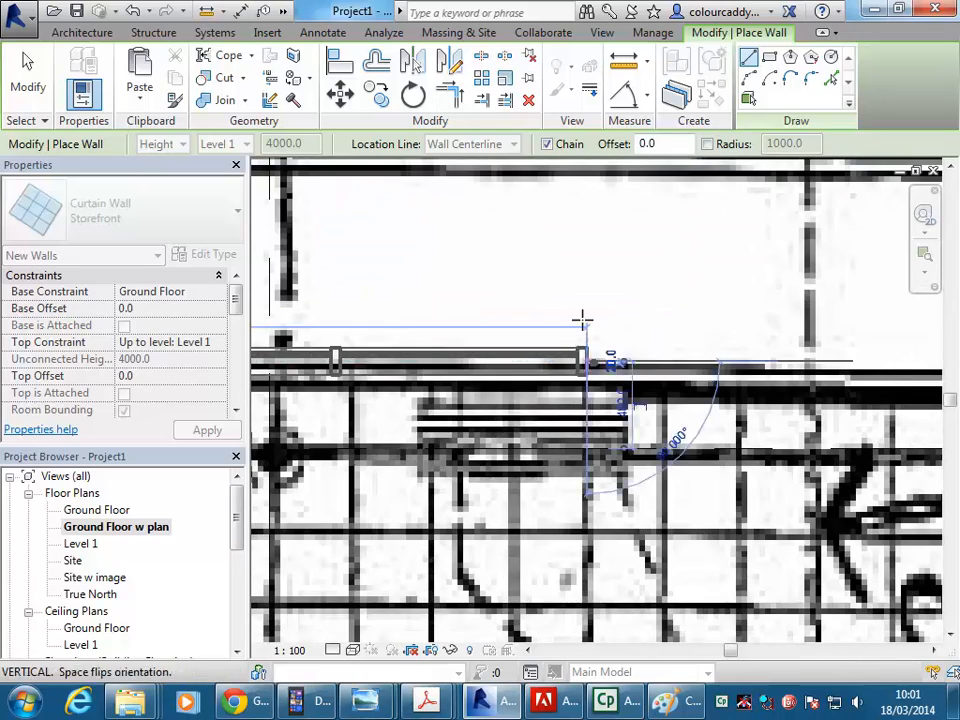
right_click(596, 326)
left_click(600, 330)
scroll(600, 320, "down", 2)
scroll(618, 291, "down", 4)
middle_click_drag(600, 510, 636, 466)
scroll(707, 467, "up", 1)
scroll(707, 467, "up", 1)
scroll(707, 471, "down", 1)
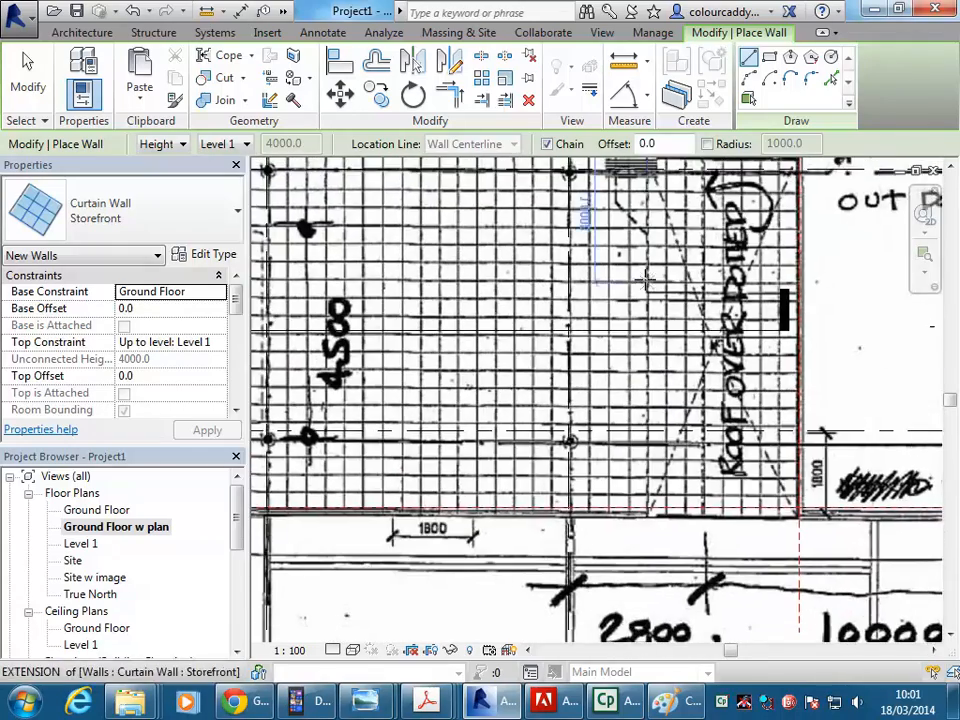
scroll(640, 276, "down", 1)
middle_click_drag(655, 293, 613, 428)
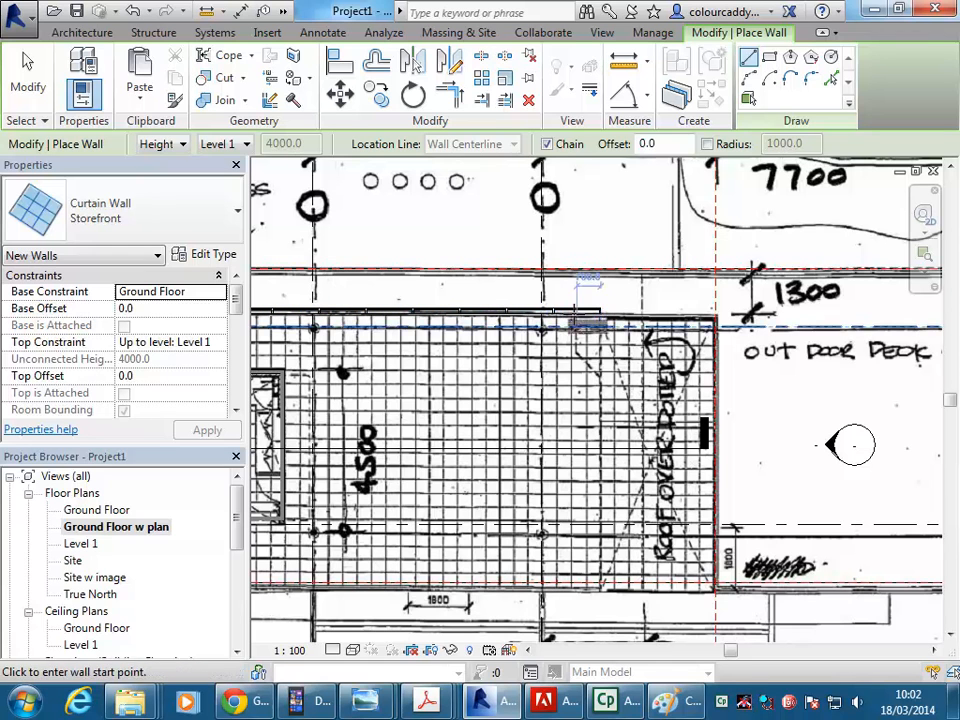
scroll(603, 511, "up", 2)
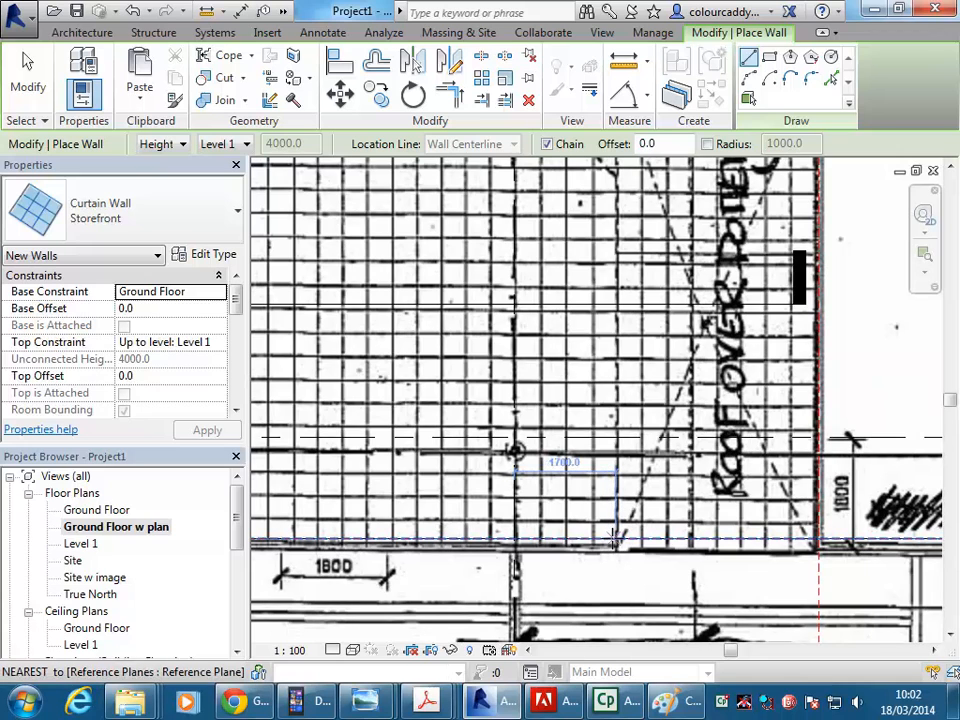
left_click(612, 540)
scroll(608, 550, "down", 3)
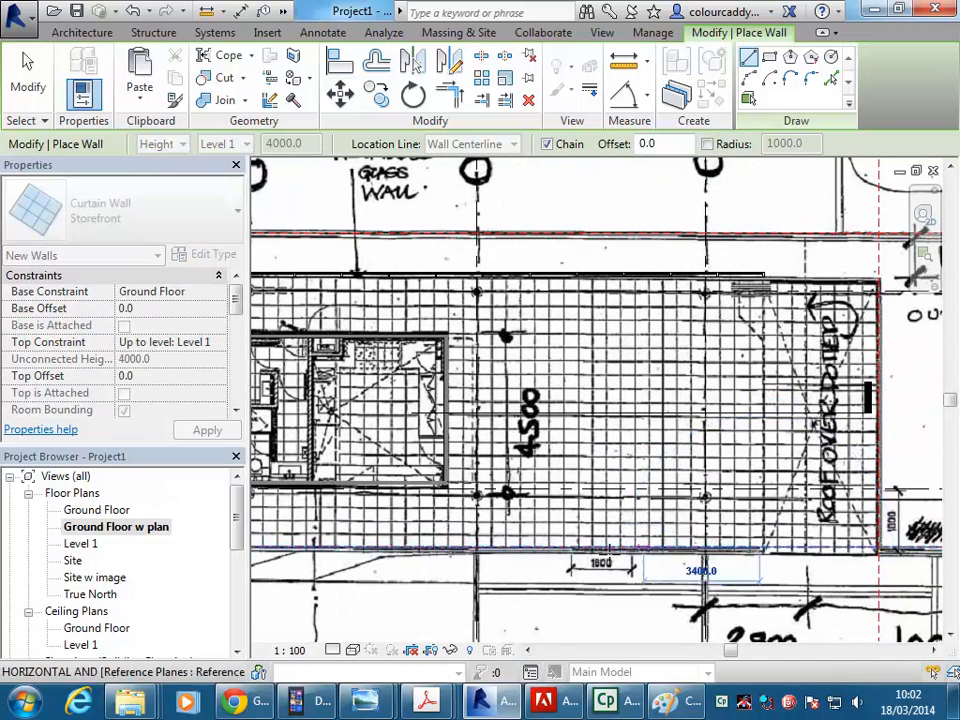
scroll(640, 540, "up", 5)
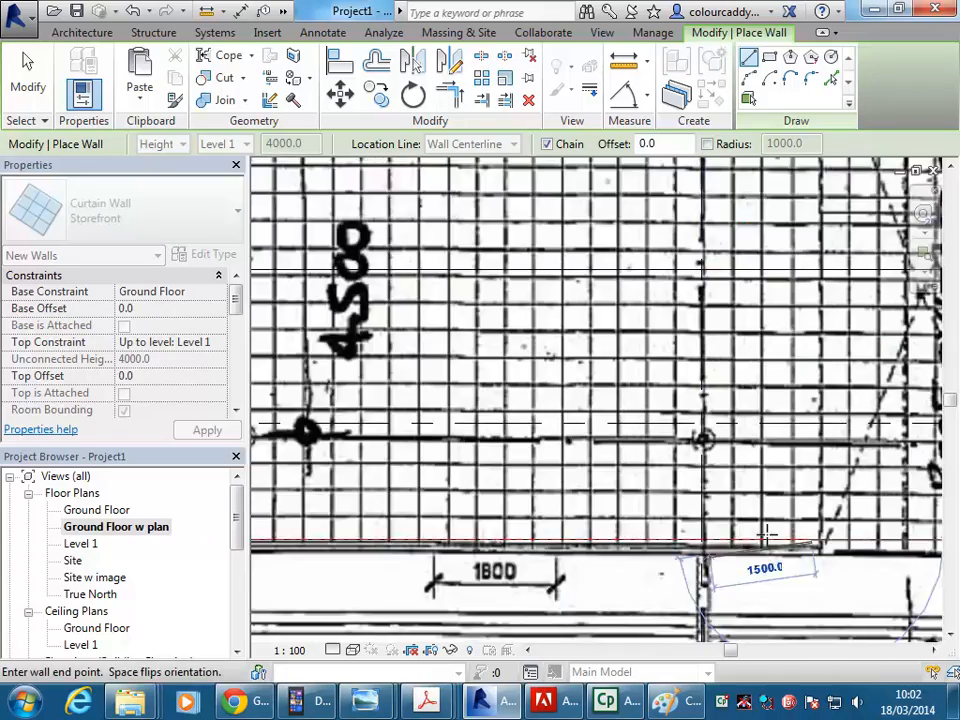
key("Escape")
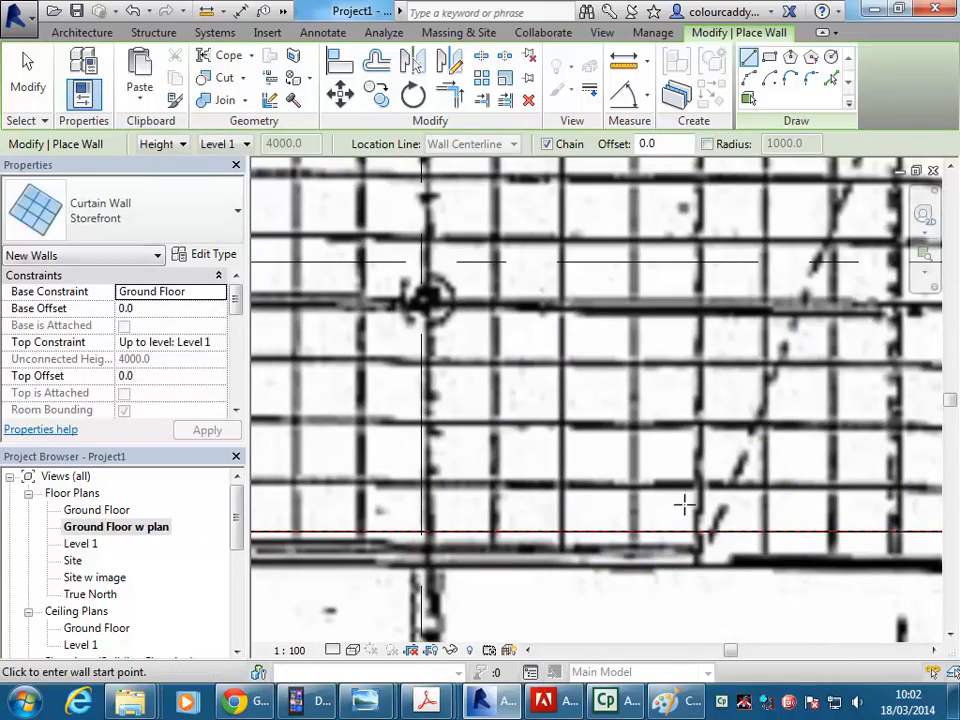
Step: Draw a Storefront curtain wall westward along the southern slab edge, ending beside the entrance door south of the lift block
left_click(698, 549)
scroll(487, 502, "down", 3)
middle_click_drag(445, 506, 709, 471)
scroll(559, 511, "down", 2)
middle_click_drag(559, 511, 791, 476)
middle_click_drag(503, 449, 776, 457)
scroll(555, 448, "down", 1)
middle_click_drag(545, 445, 727, 468)
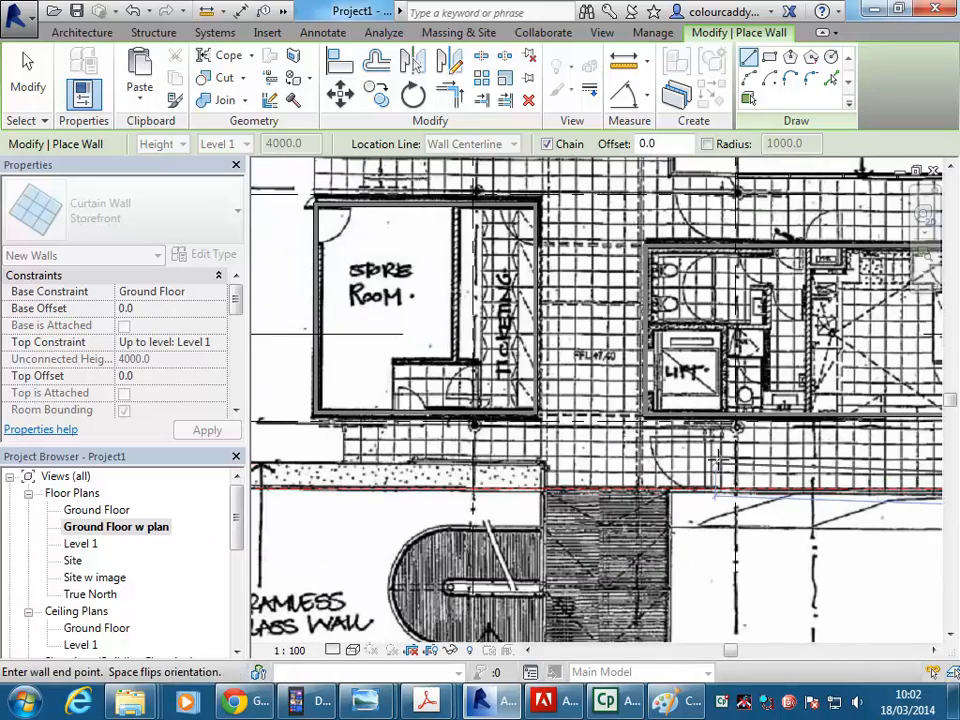
scroll(727, 487, "up", 5)
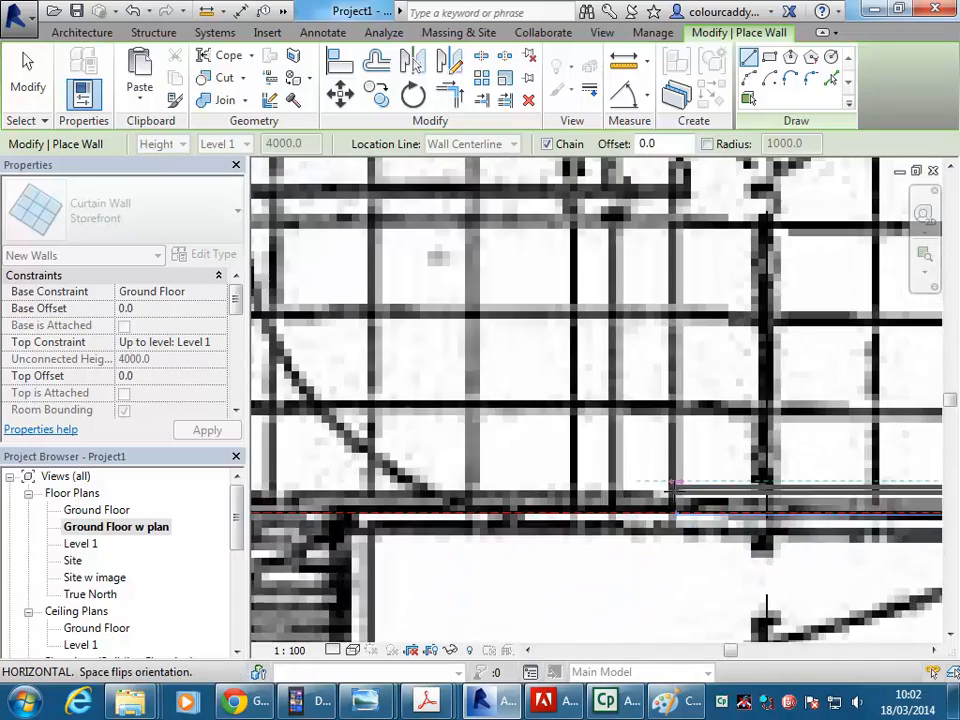
scroll(674, 488, "down", 3)
middle_click_drag(674, 488, 620, 512)
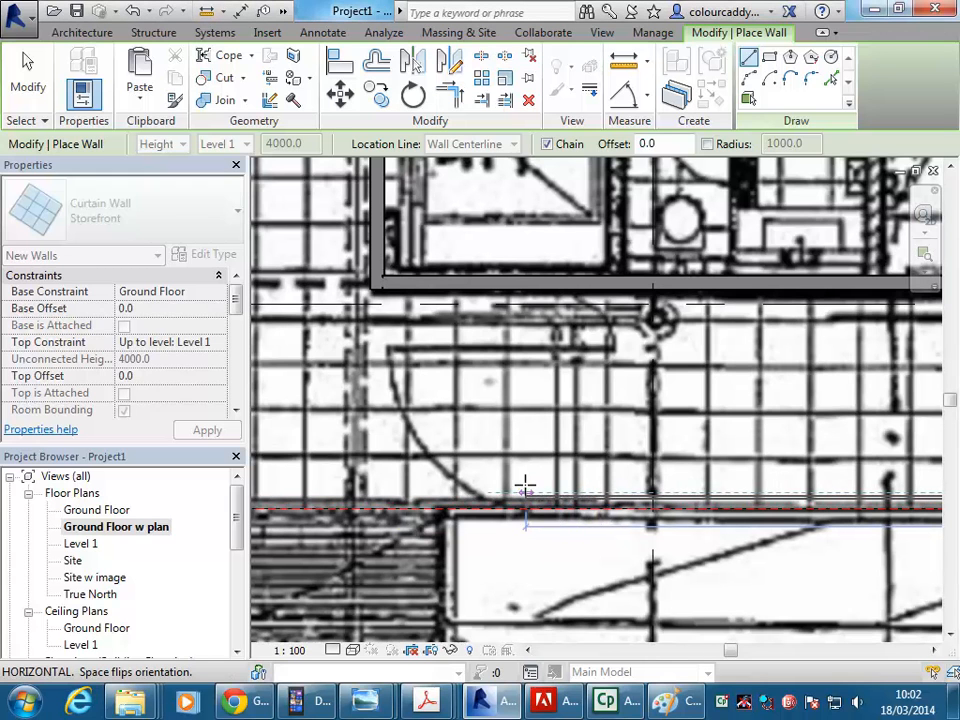
left_click(559, 493)
scroll(494, 483, "down", 2)
middle_click_drag(492, 483, 806, 484)
right_click(661, 438)
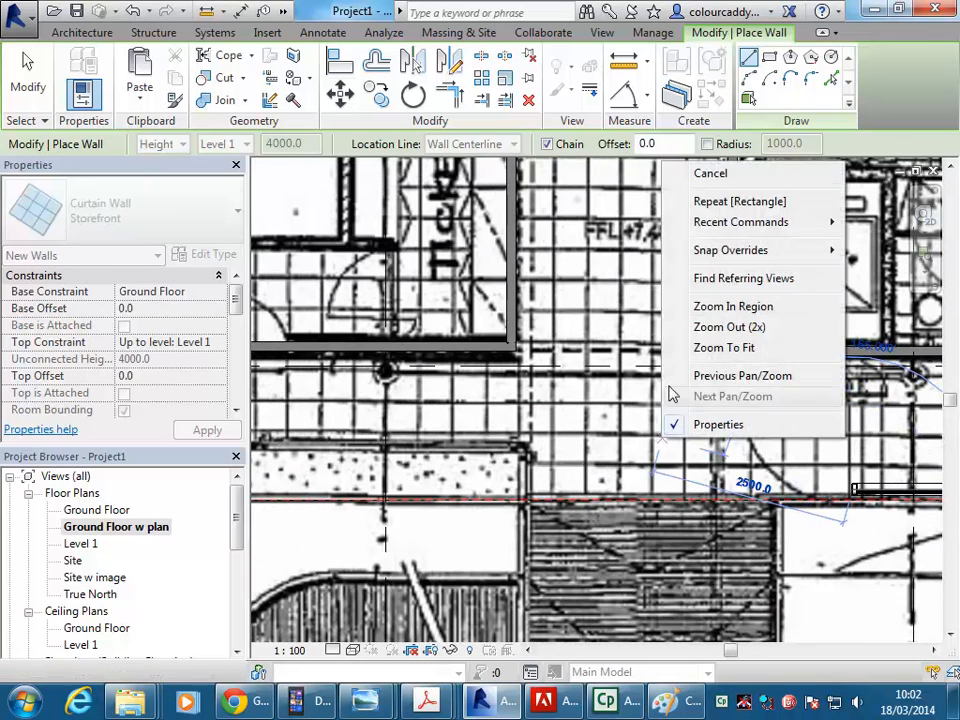
left_click(711, 174)
Step: Draw a Storefront curtain wall along the frameless glass line behind the southern planter, from its east end to the west wall's inner face
middle_click_drag(499, 390, 669, 390)
scroll(664, 520, "up", 4)
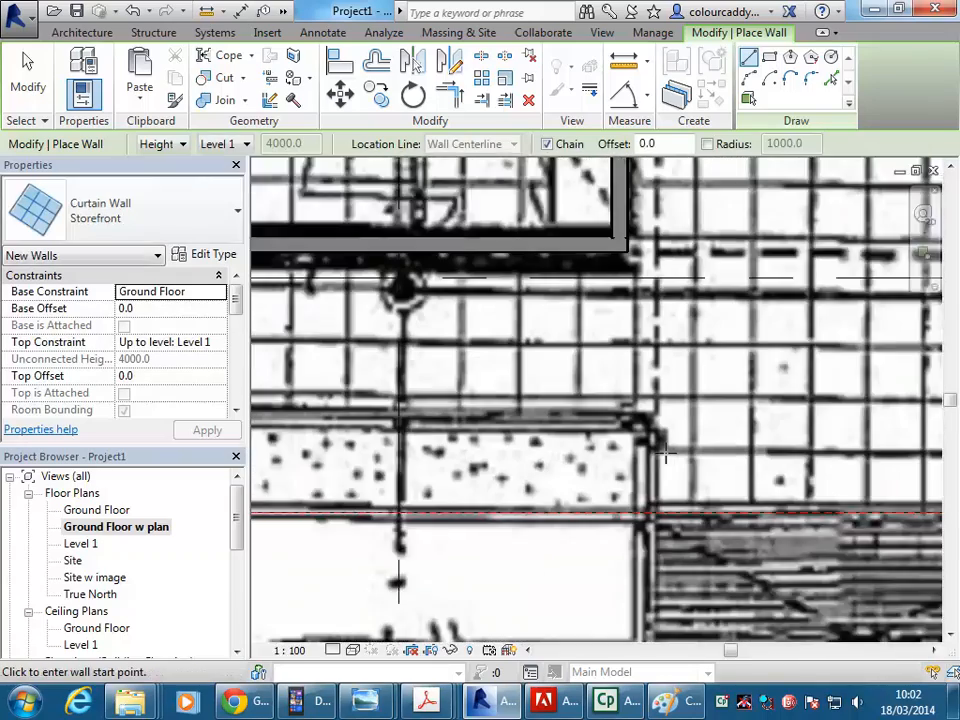
left_click(615, 386)
scroll(514, 386, "down", 2)
middle_click_drag(514, 386, 729, 401)
scroll(509, 394, "down", 1)
middle_click_drag(494, 405, 771, 422)
scroll(771, 422, "down", 1)
middle_click_drag(376, 416, 523, 403)
scroll(667, 405, "up", 2)
scroll(490, 400, "up", 1)
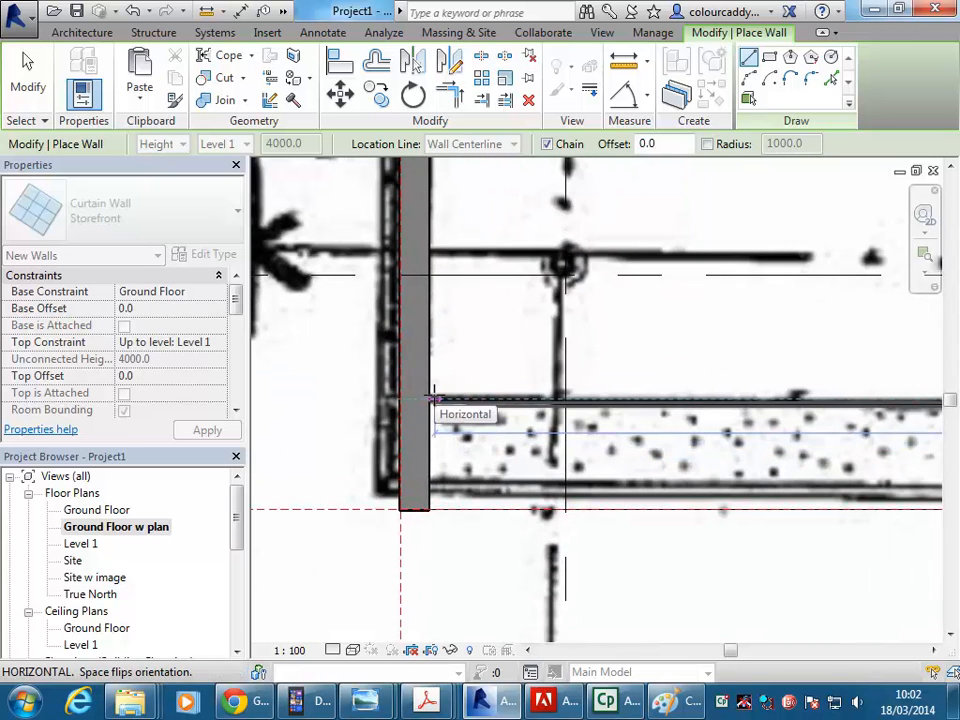
left_click(434, 398)
right_click(452, 328)
left_click(500, 340)
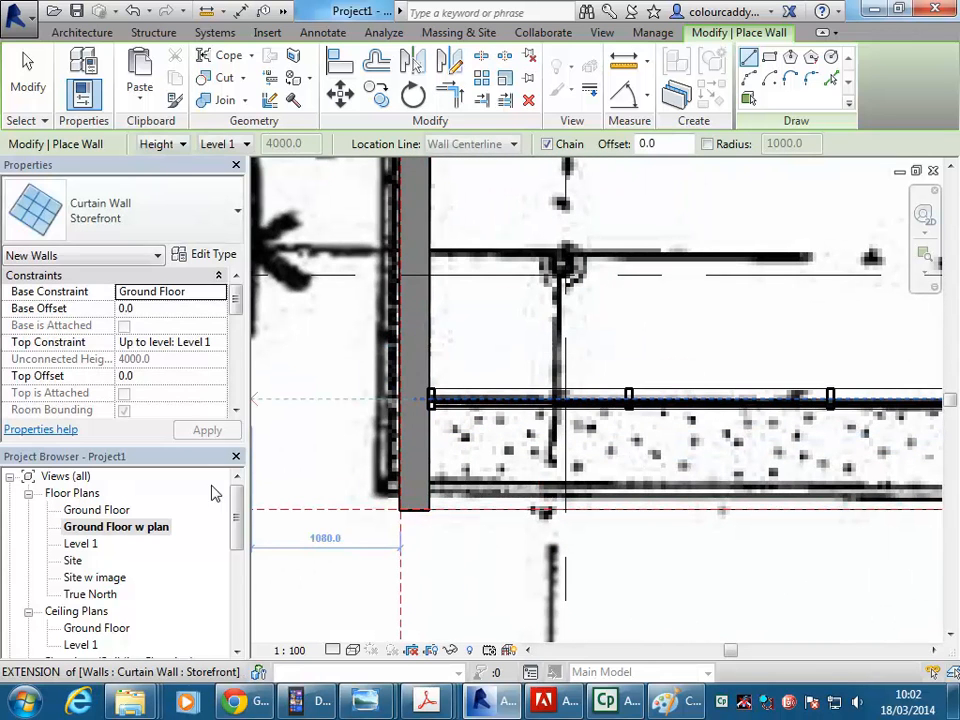
Step: Open the default 3D view, turn on shadows and inspect the walls from both ends of the building
left_click(284, 11)
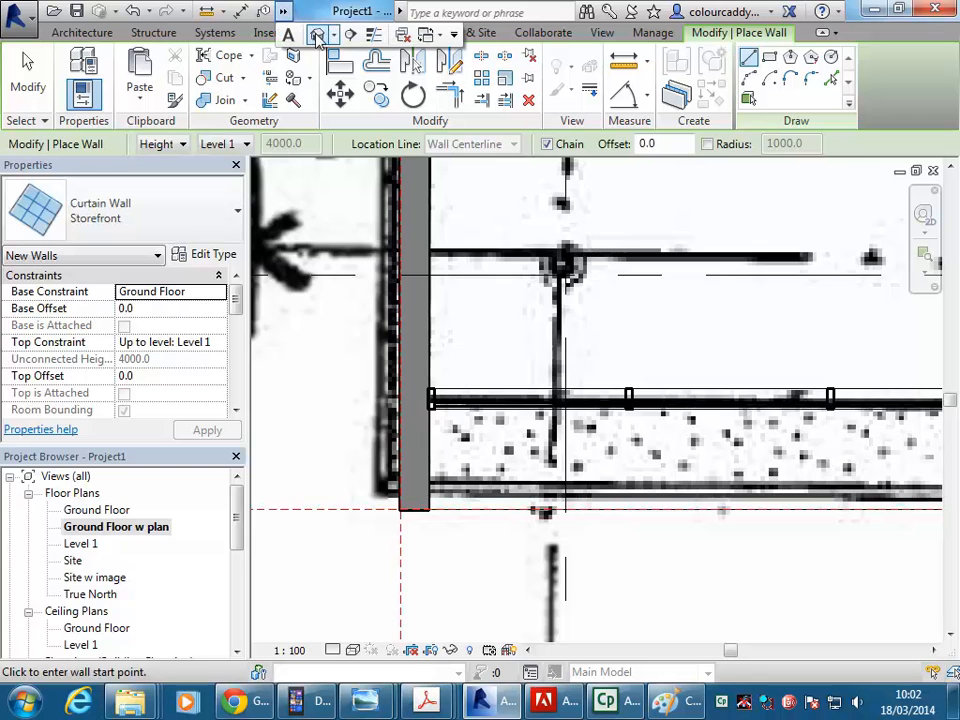
left_click(317, 36)
key("Escape")
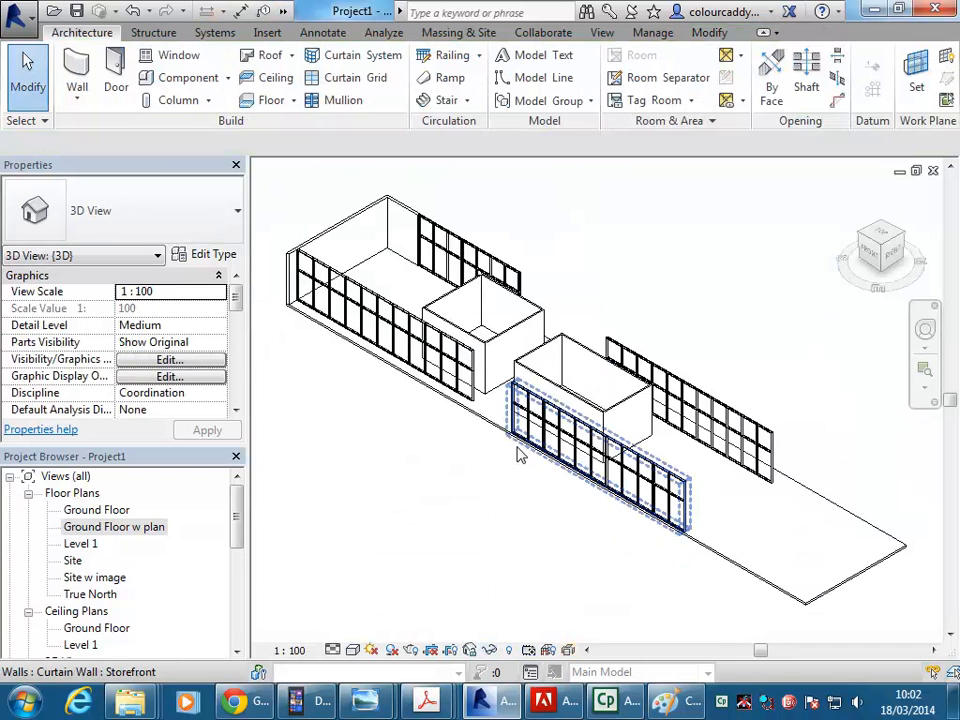
middle_click_drag(713, 495, 489, 450, "shift")
left_click(392, 651)
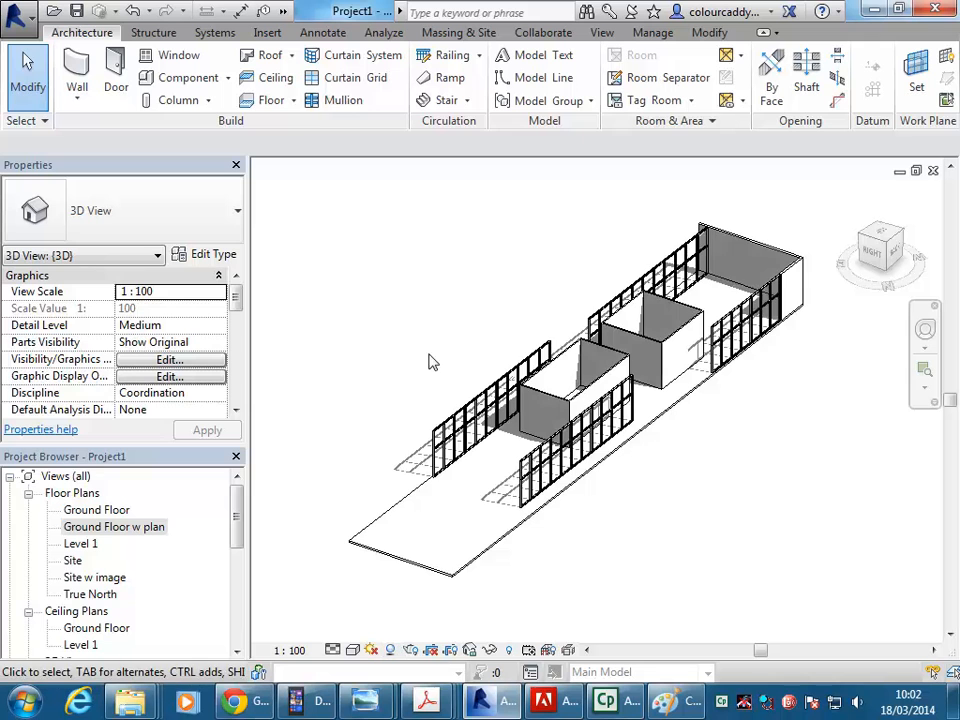
middle_click_drag(389, 373, 548, 550, "shift")
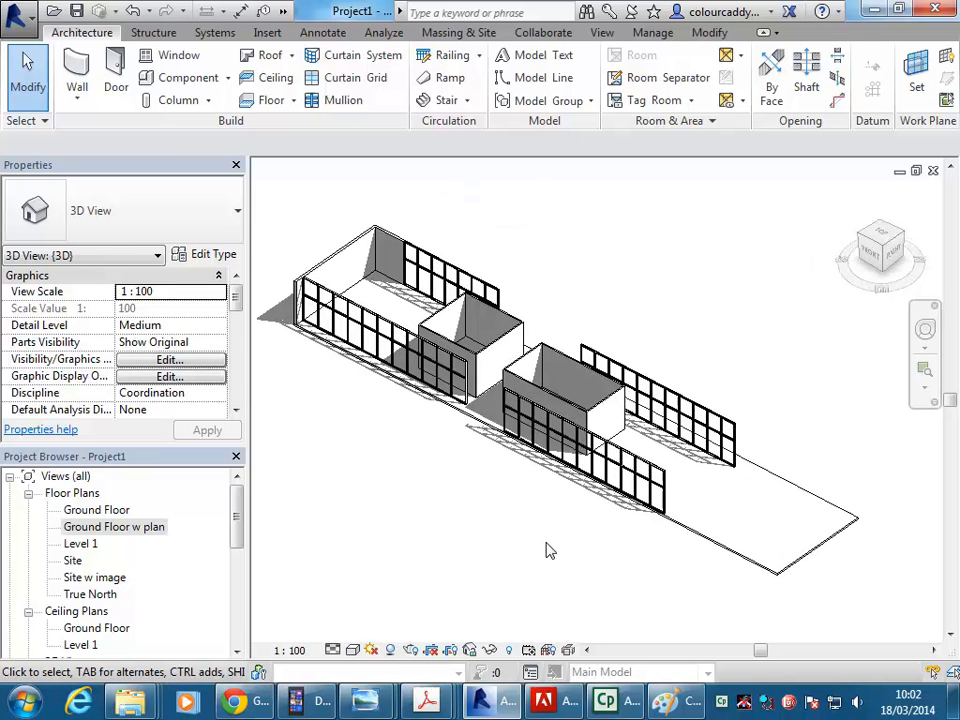
Step: Change the 3D view's sun settings to a Still solar study and inspect the shadows from the opposite side
left_click(370, 651)
left_click(392, 584)
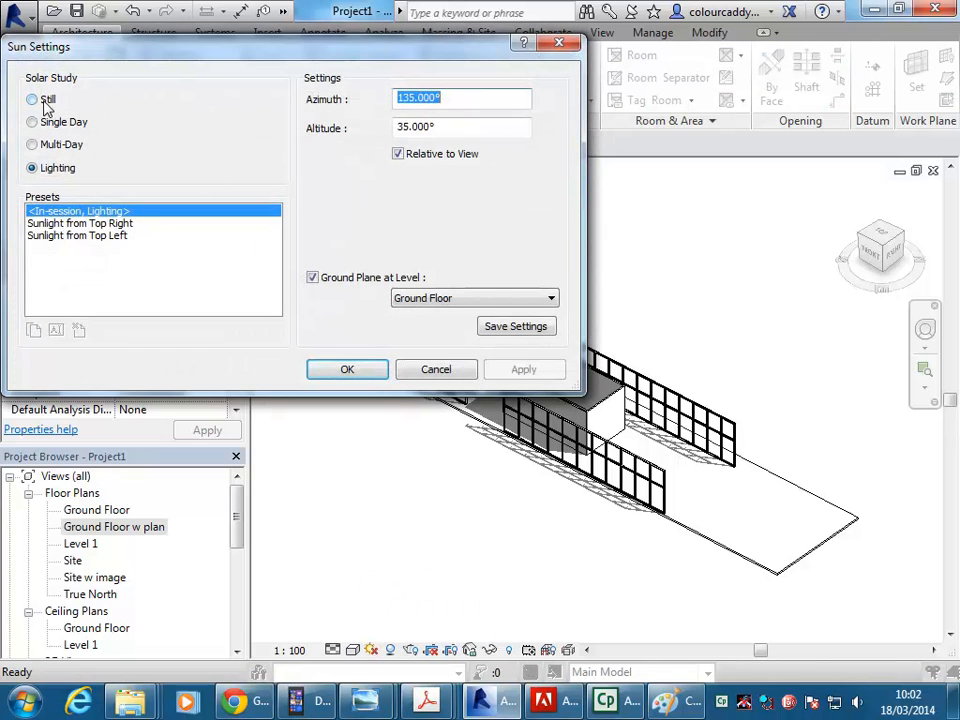
left_click(33, 100)
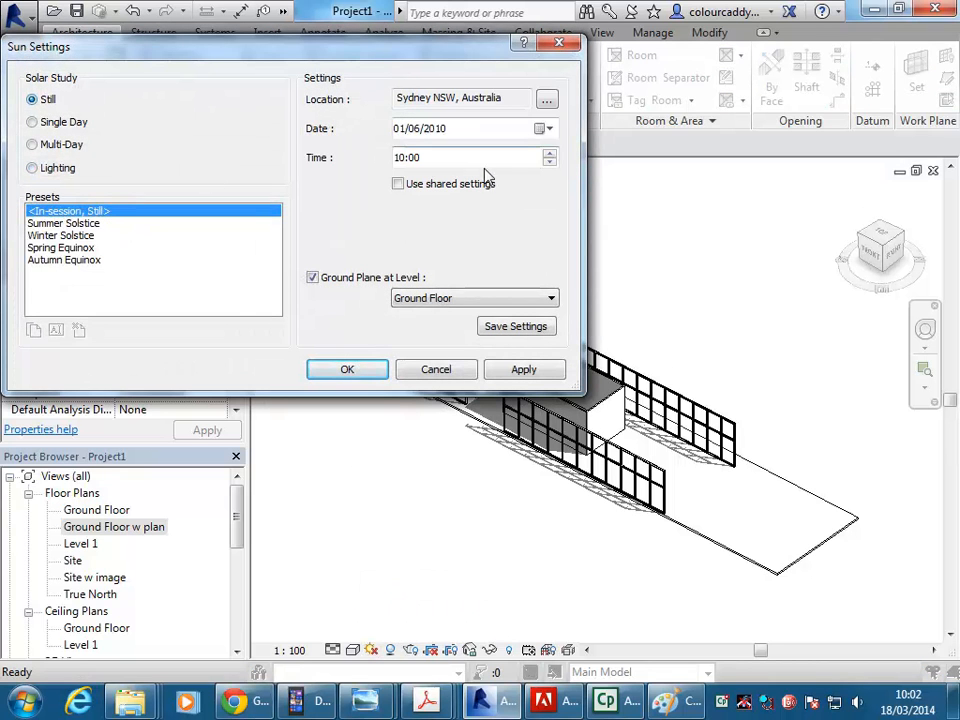
left_click(347, 370)
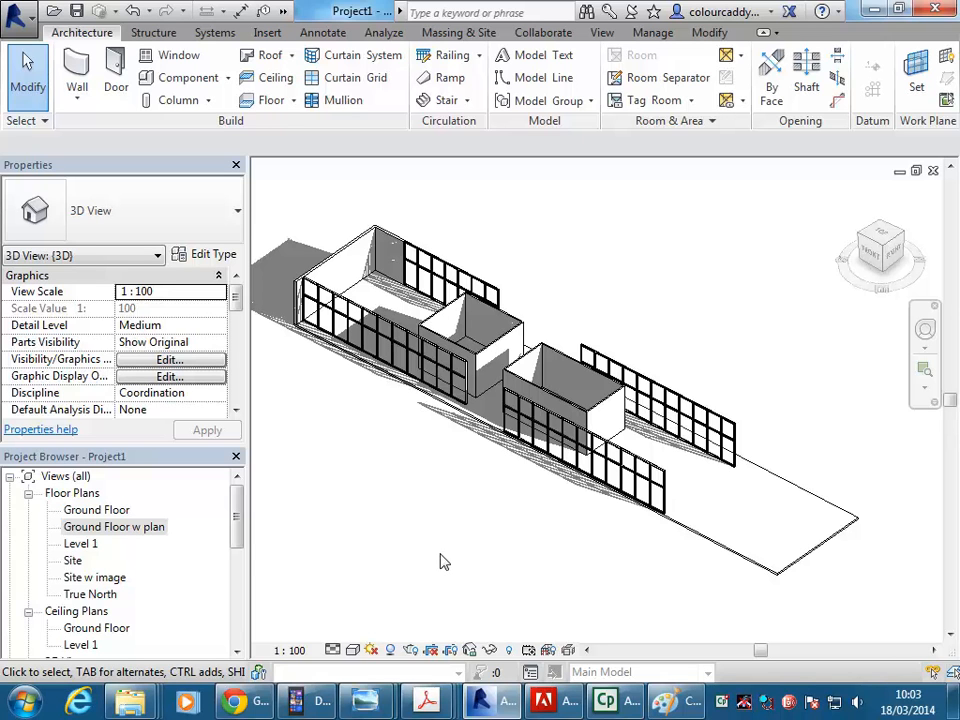
mouse_move(495, 546)
middle_mouse_down("shift")
mouse_move(323, 532)
mouse_move(321, 514)
middle_mouse_up("shift")
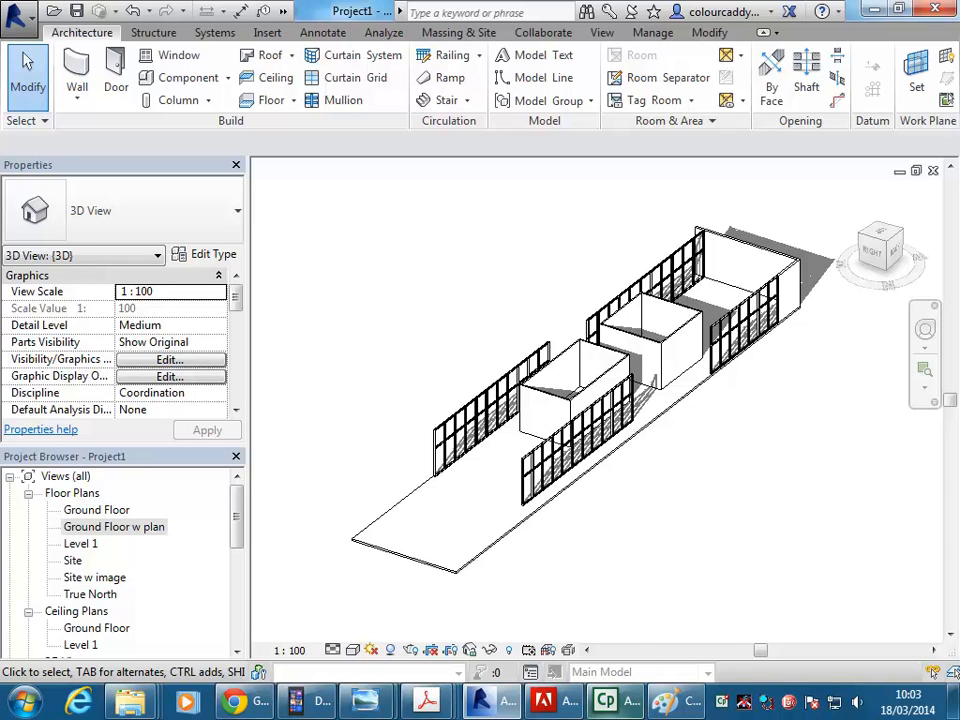
mouse_move(621, 714)
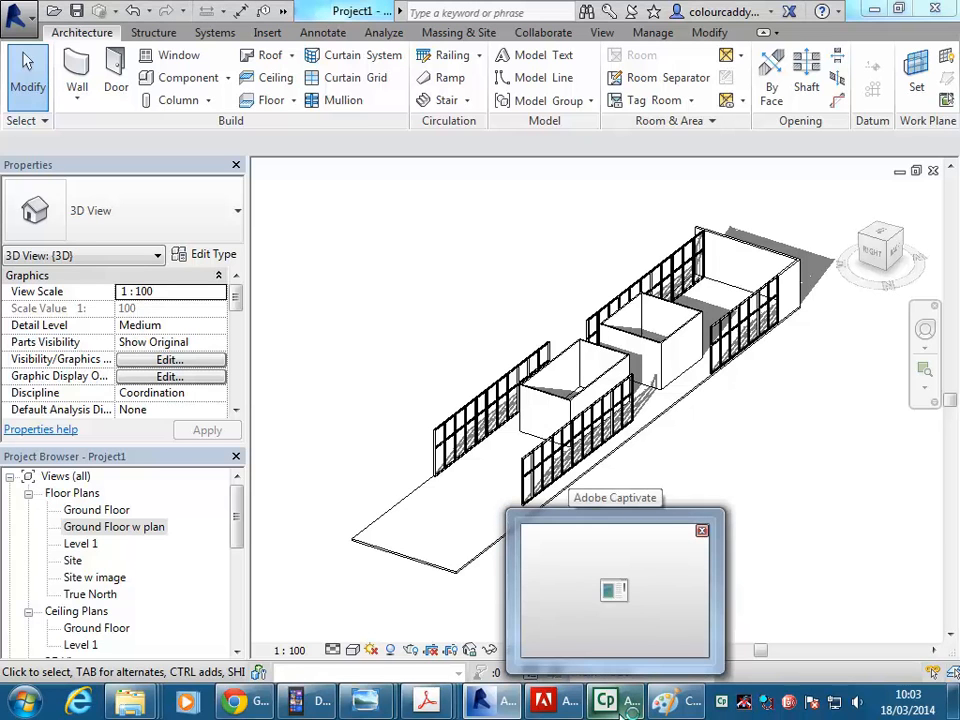